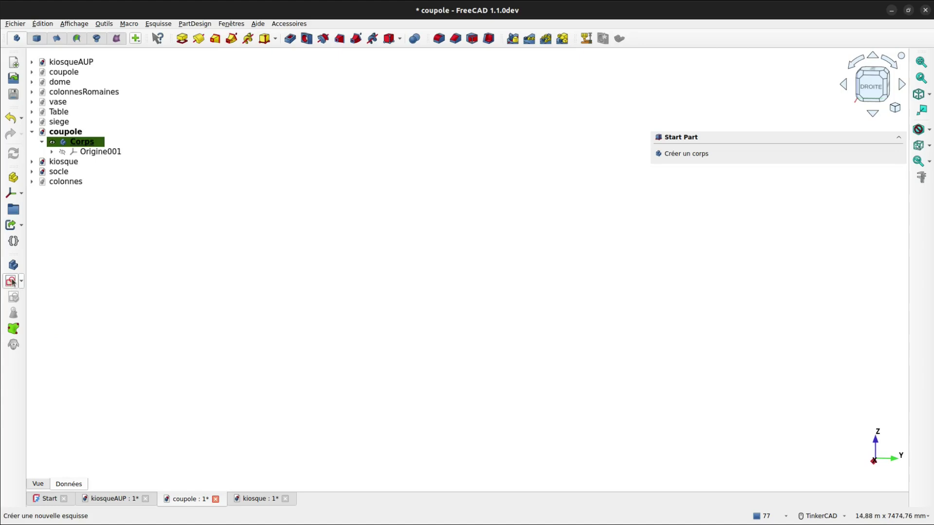
Create a new sketch on the XZ plane of the body
click(11, 282)
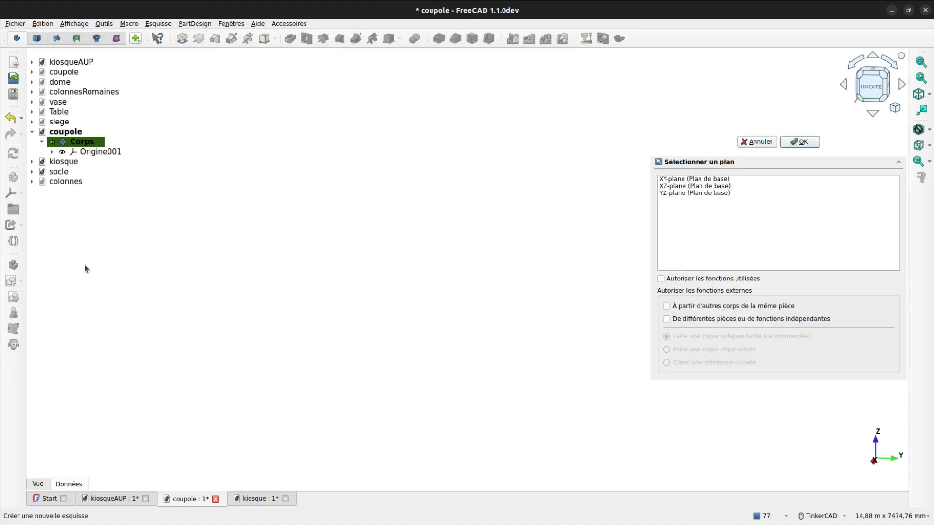
click(675, 188)
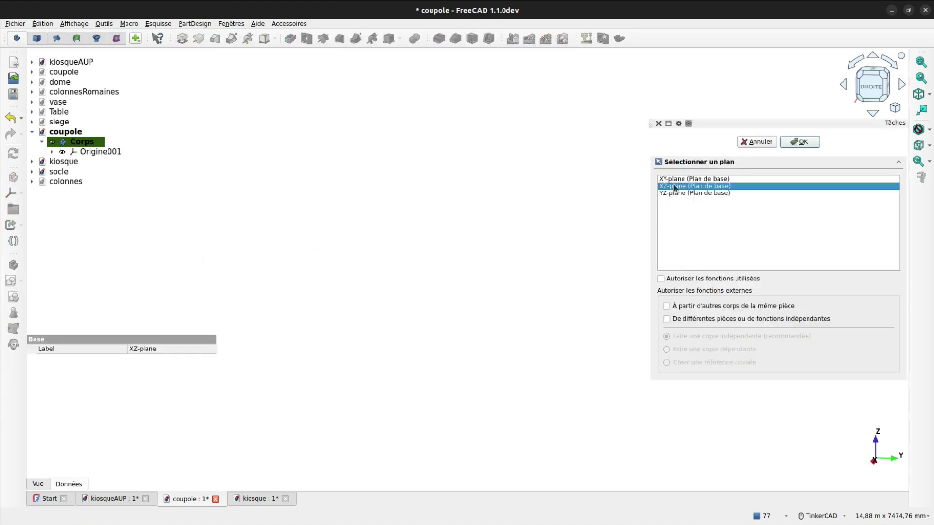
double_click(674, 186)
middle_drag(520, 260, 358, 316)
Draw a construction rectangle from the origin, 1900 mm wide and 3500 mm high
click(924, 283)
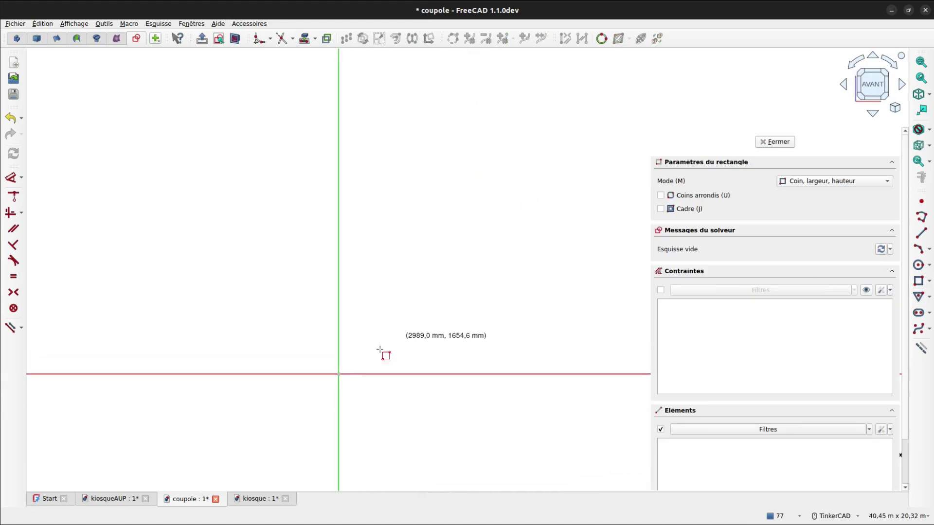
click(339, 374)
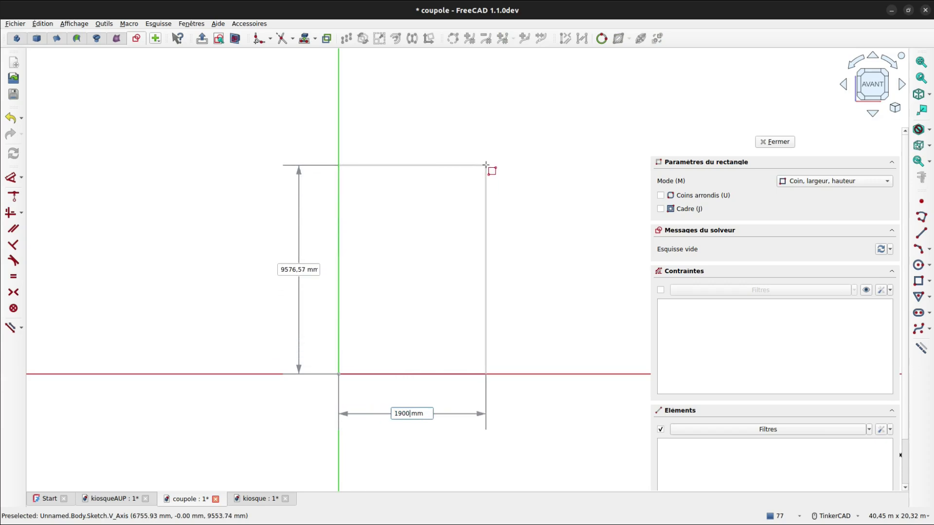
text(1900)
key(Tab)
text(3)
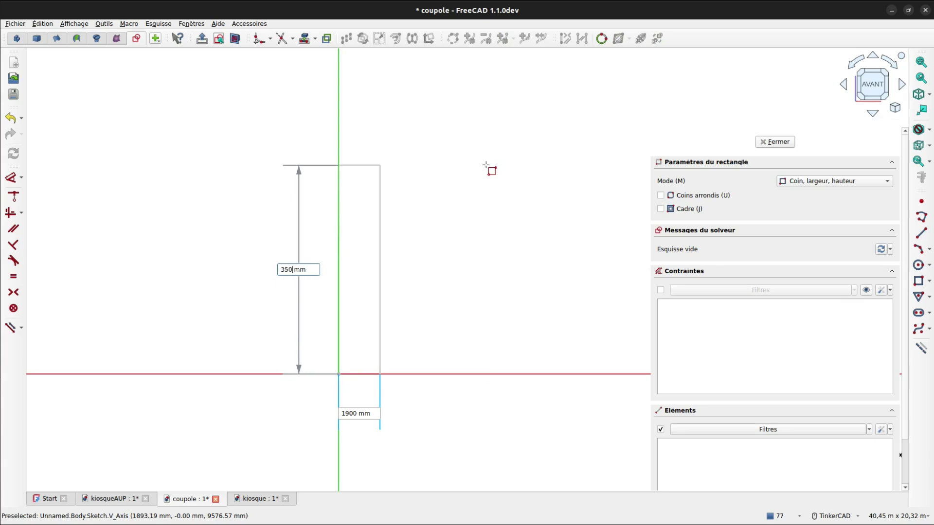
key(Return)
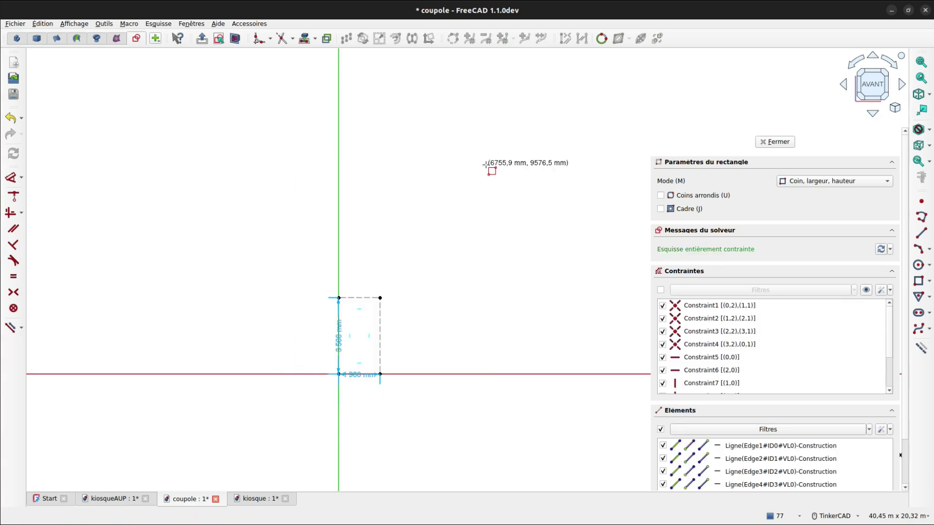
Draw a solid horizontal line 410 mm long outward from the construction rectangle's upper right corner
scroll(417, 238, up, 4)
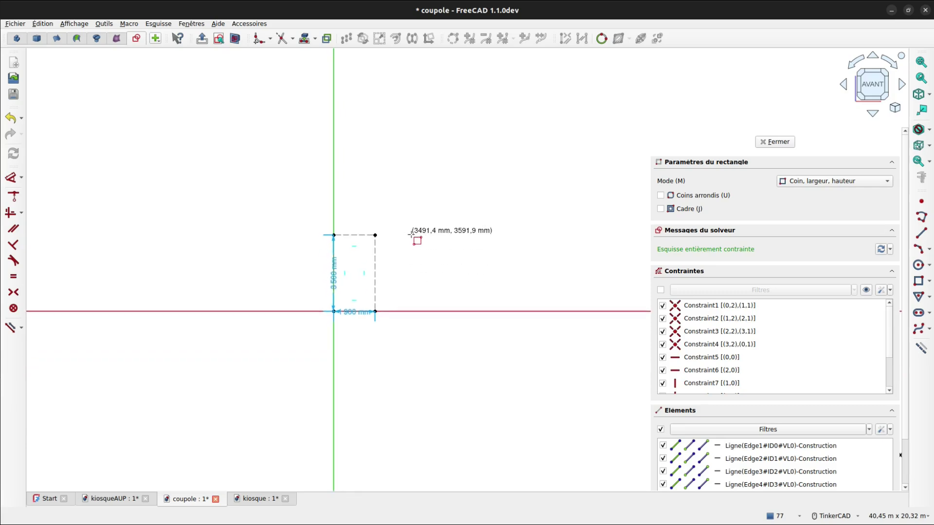
scroll(414, 246, up, 2)
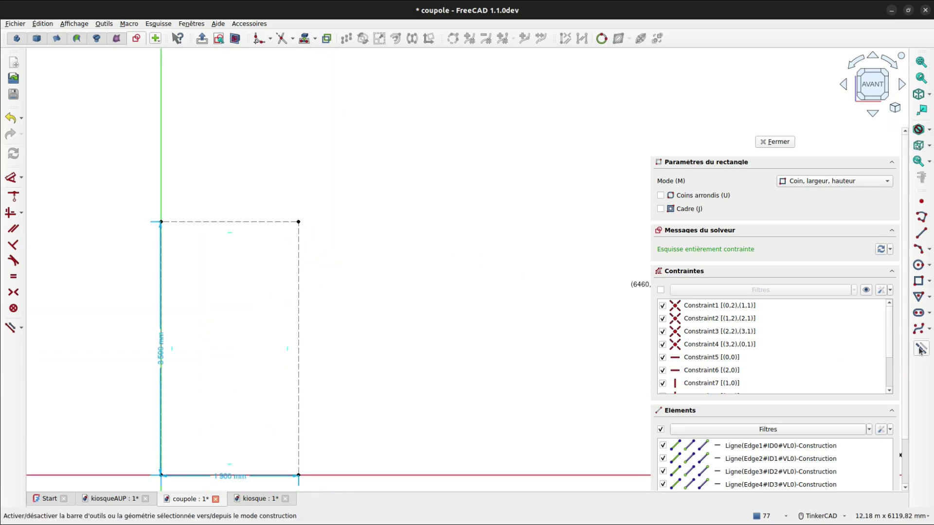
click(922, 233)
click(299, 221)
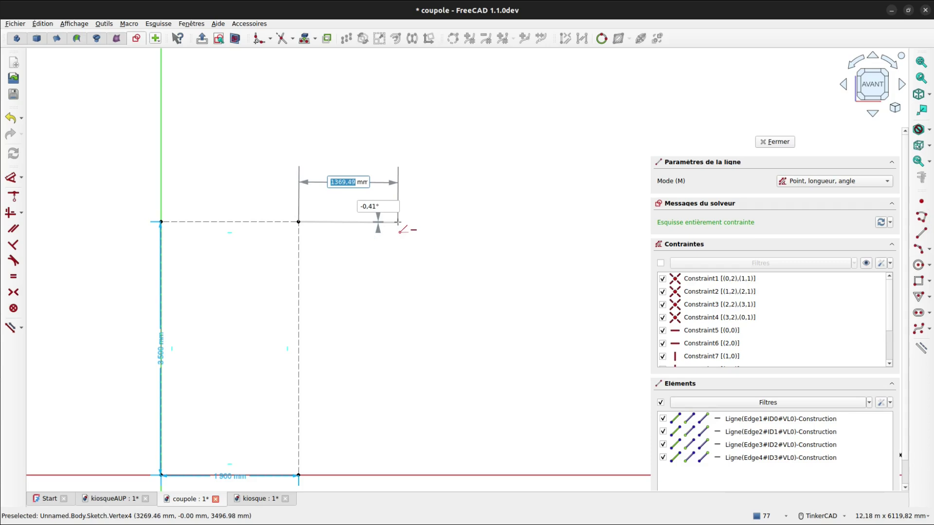
text(410)
key(Tab)
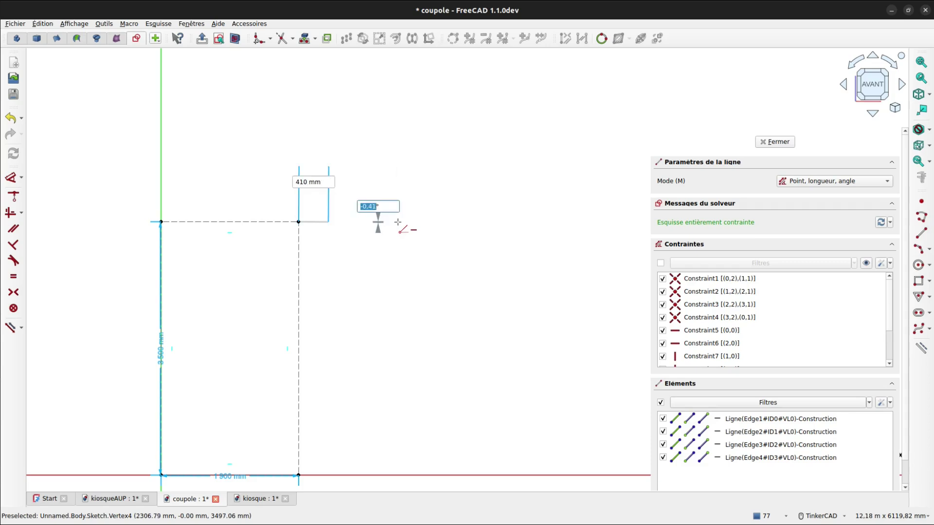
scroll(344, 223, up, 3)
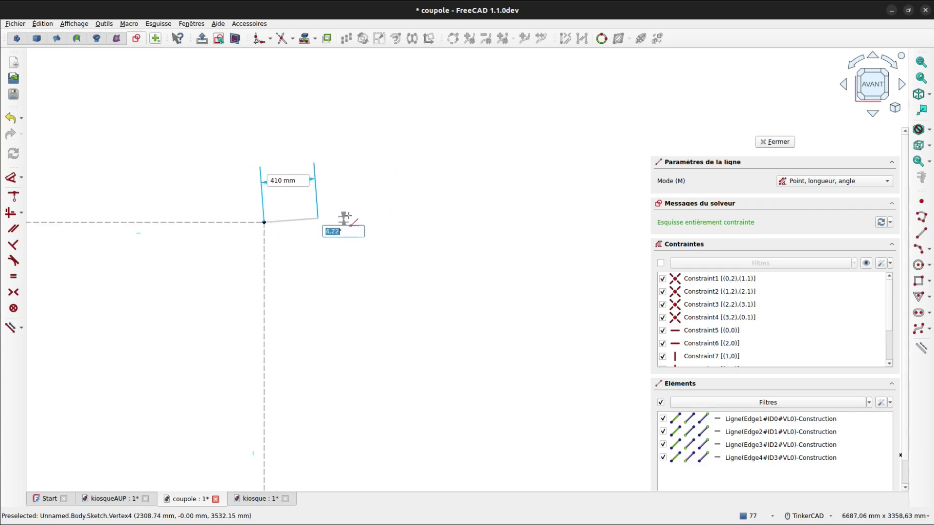
click(352, 222)
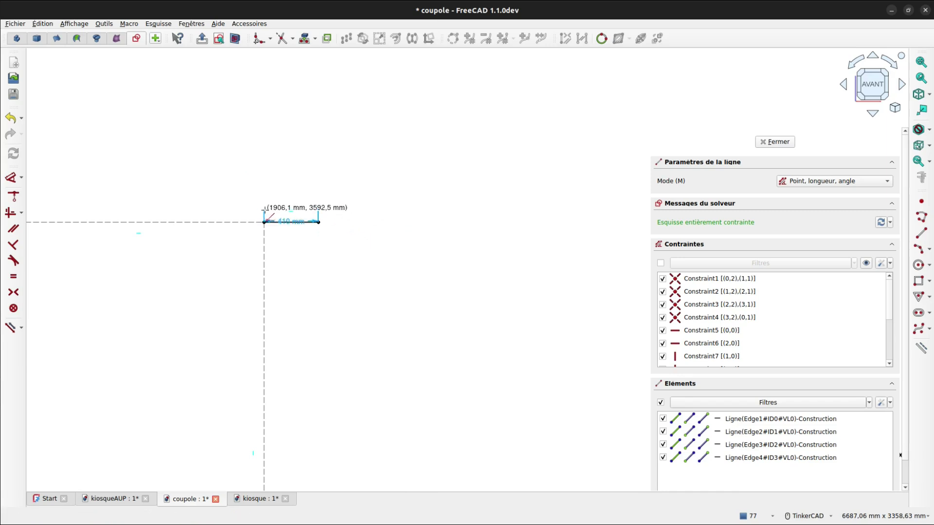
Draw a vertical line 1000 mm long upward from the same corner of the construction rectangle
click(264, 223)
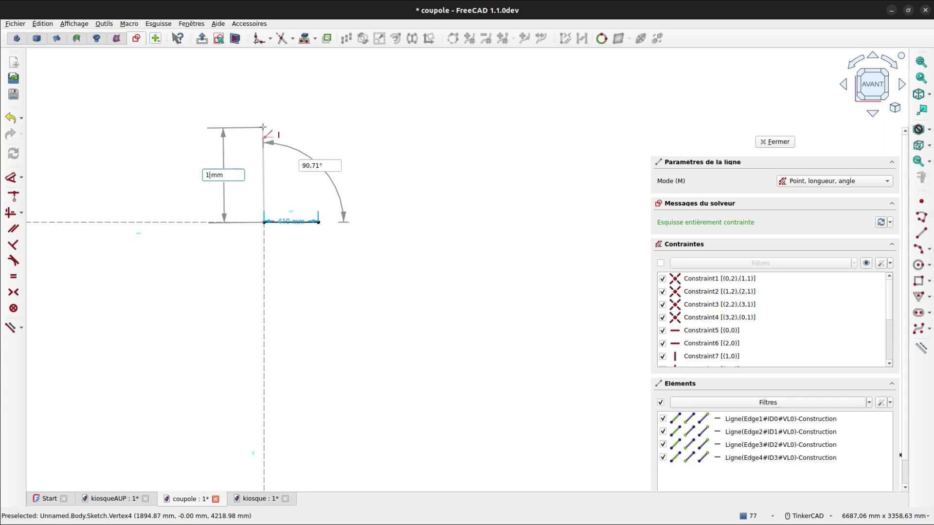
key(Return)
click(263, 128)
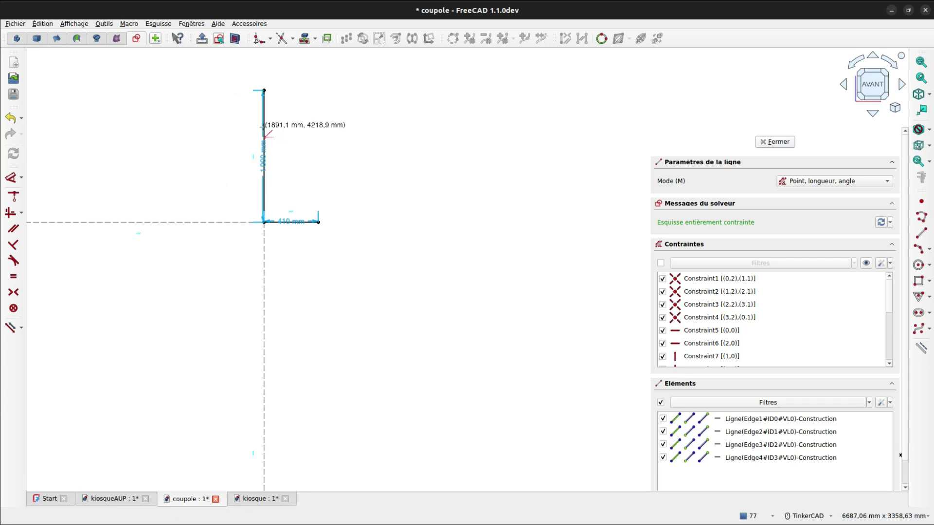
Draw a three-point arc of about 43 mm radius curving upward from the outer end of the 410 mm line
scroll(320, 226, up, 10)
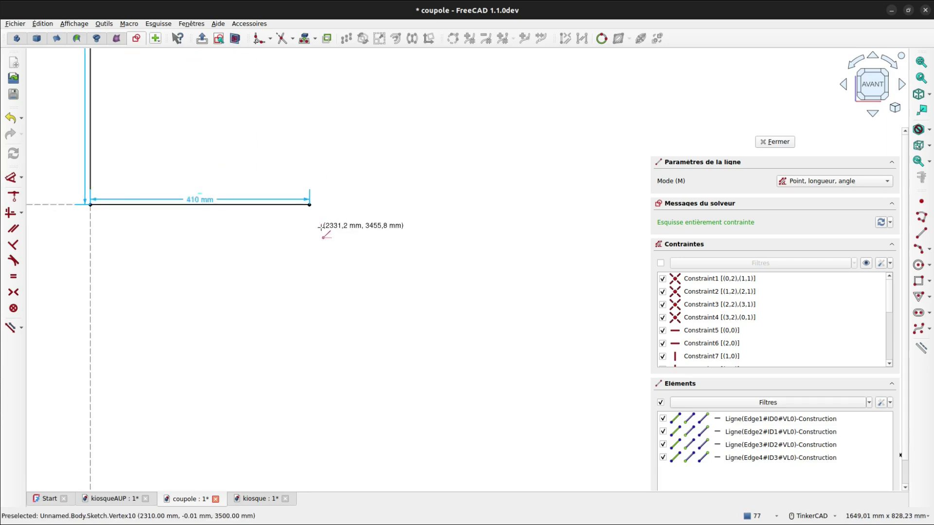
click(919, 248)
click(299, 186)
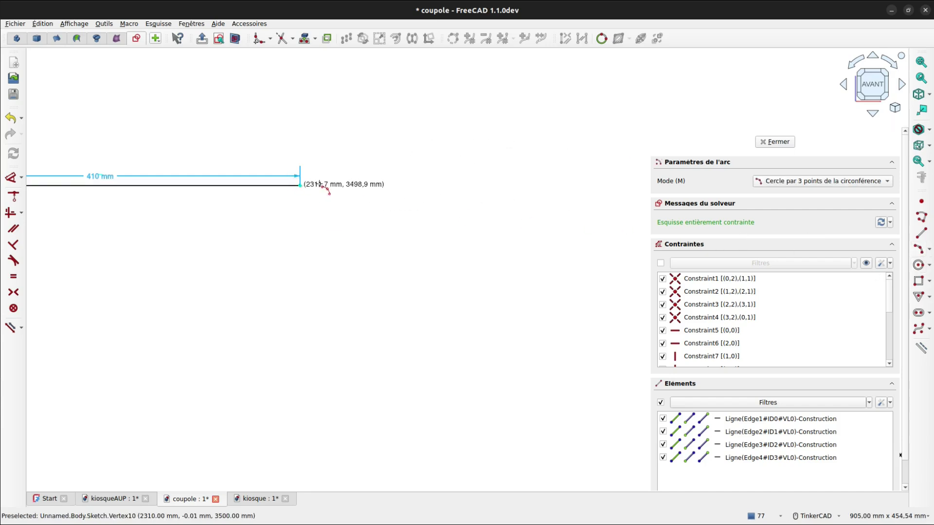
click(343, 145)
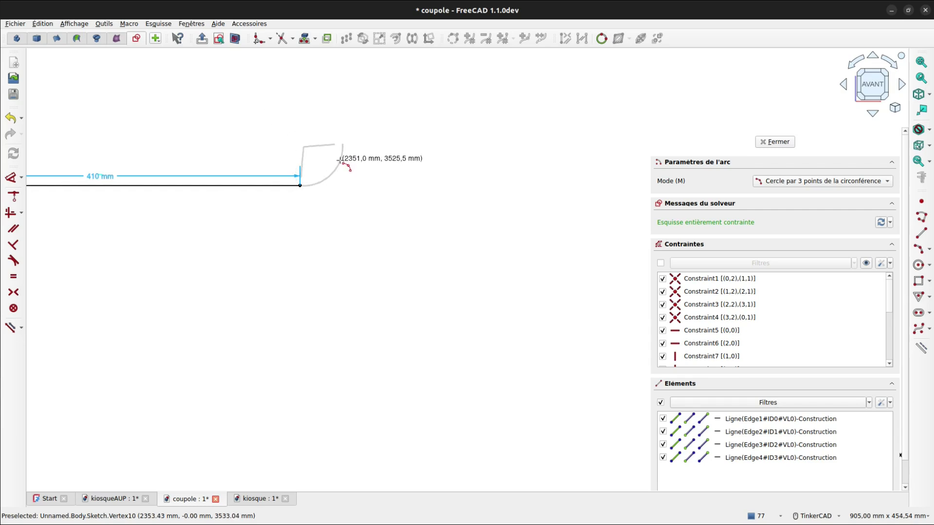
click(339, 160)
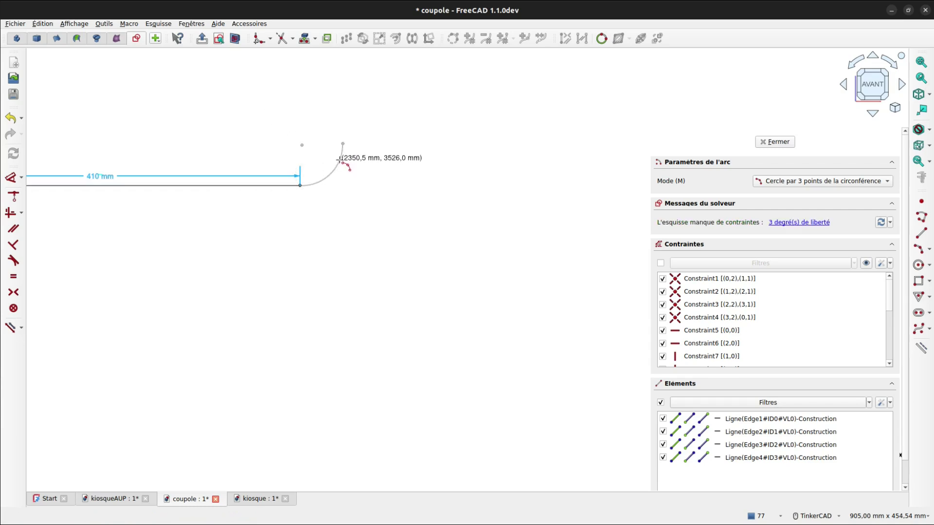
key(Escape)
Align the arc's upper end horizontally with its centre and its lower end vertically with the centre
key(a)
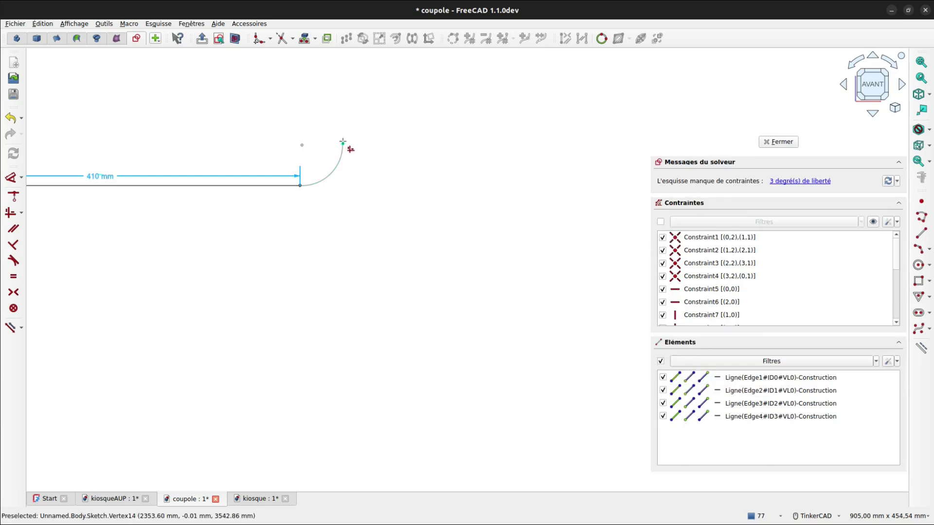
click(343, 142)
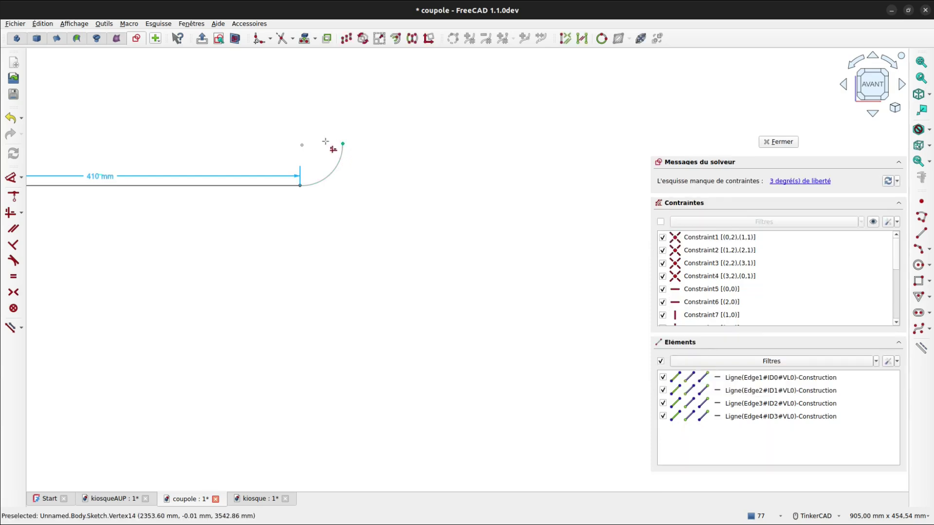
click(301, 144)
click(300, 190)
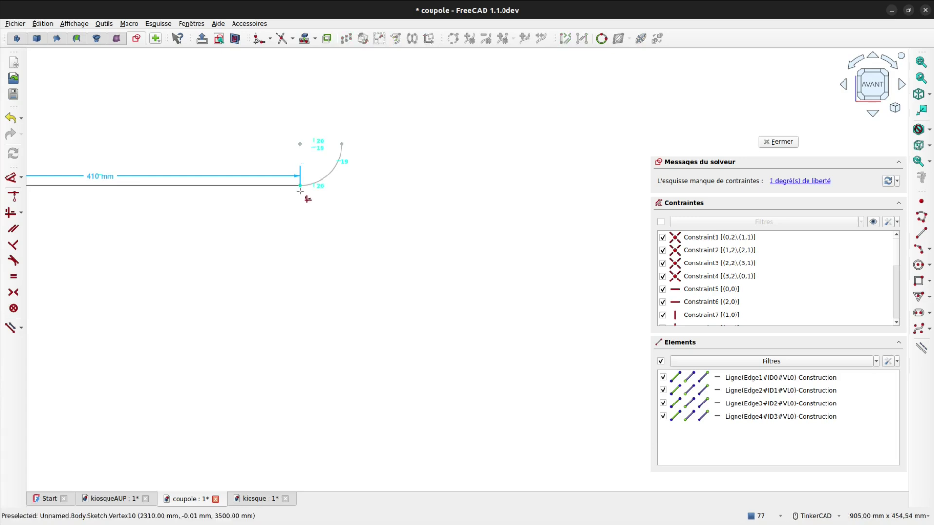
Dimension the arc's radius and set it to 50 mm
click(331, 173)
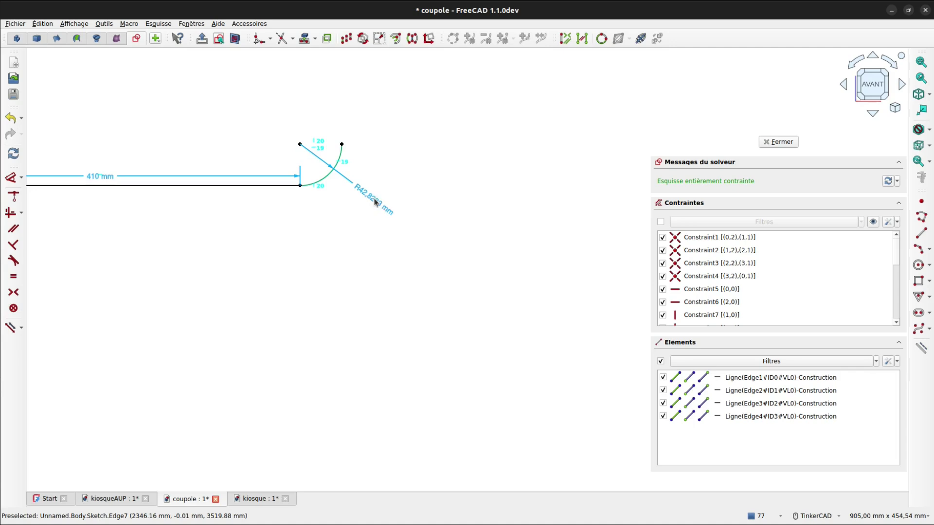
double_click(375, 201)
text(50)
key(Return)
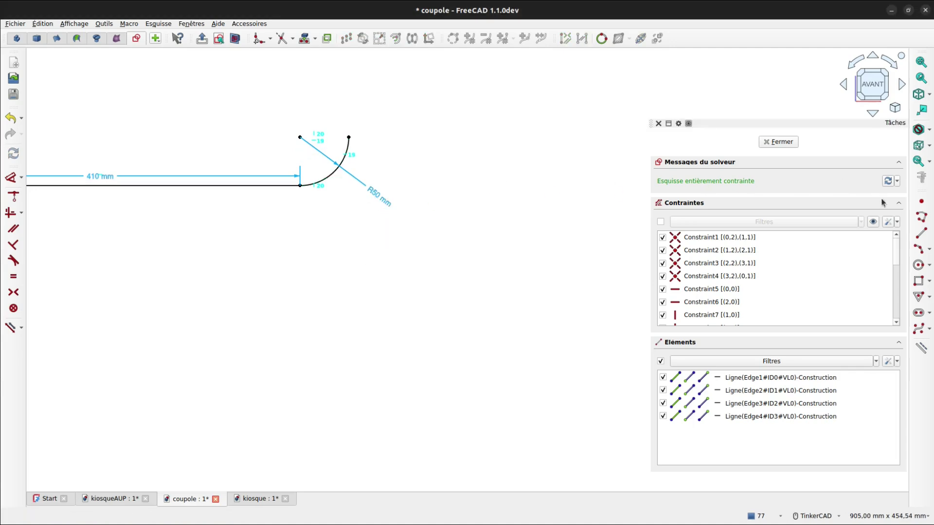
Draw a line 25 mm long at 0° outward from the upper end of the 50 mm arc
click(921, 233)
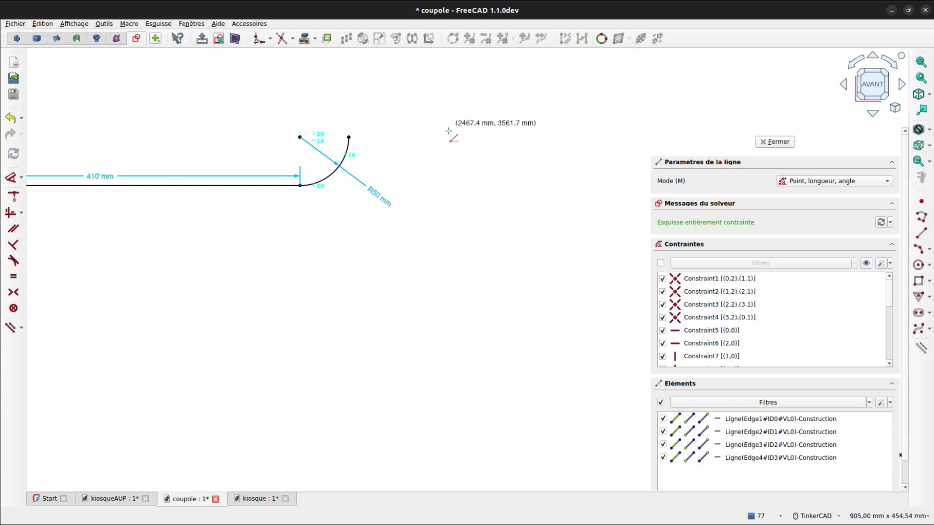
click(349, 137)
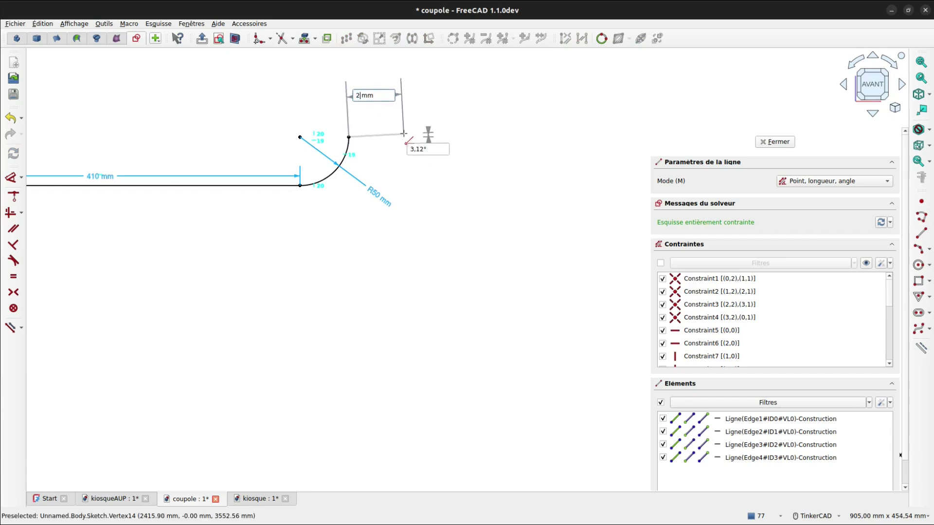
key(Tab)
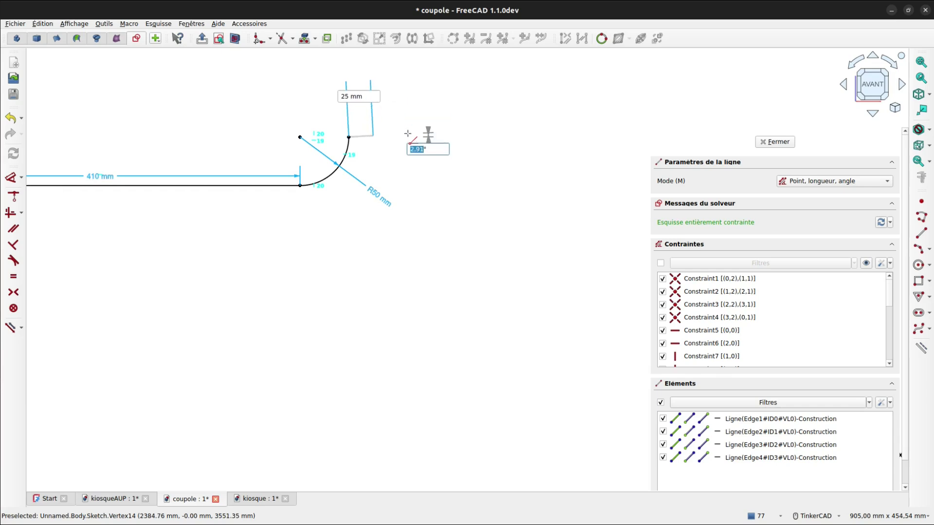
text(0)
key(Return)
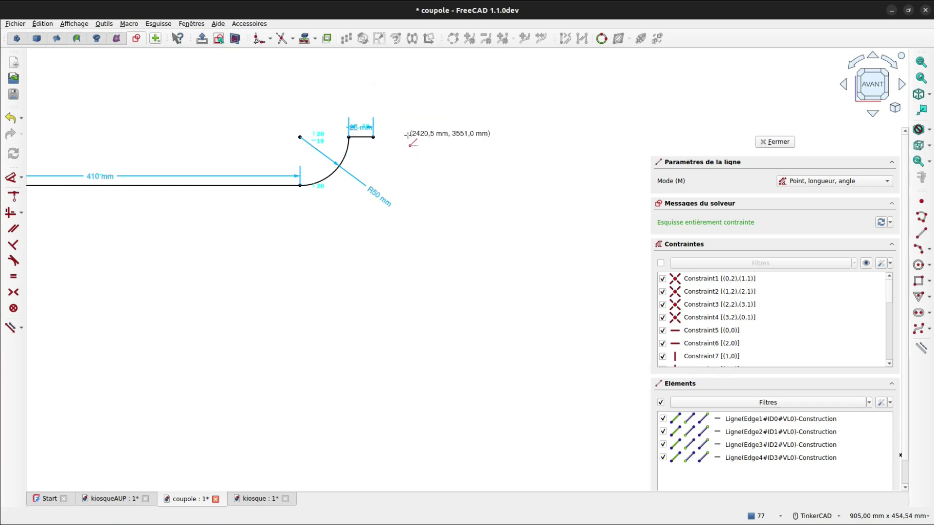
Draw a vertical line 80 mm long upward from the outer end of the 25 mm line
click(373, 137)
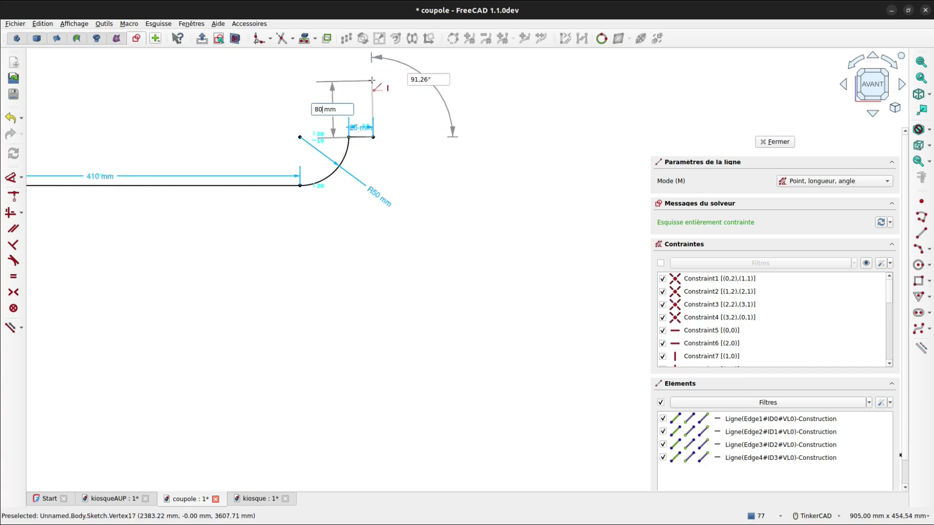
key(Tab)
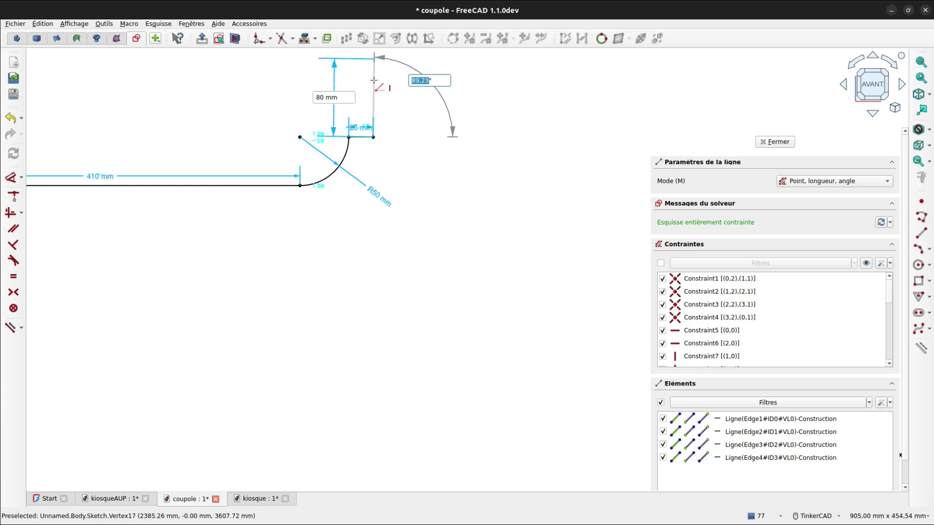
click(374, 79)
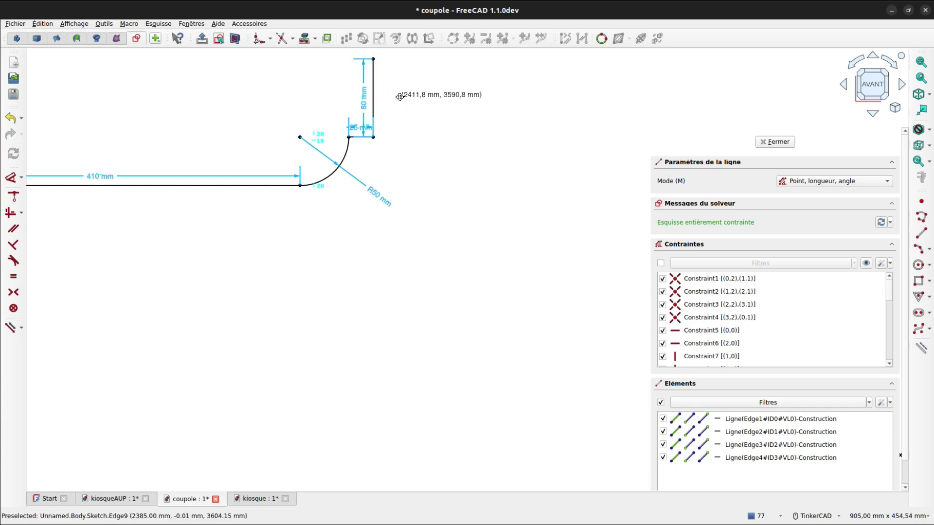
Draw a three-point arc of about 40 mm radius curving outward and upward from the top of the 80 mm line
click(919, 249)
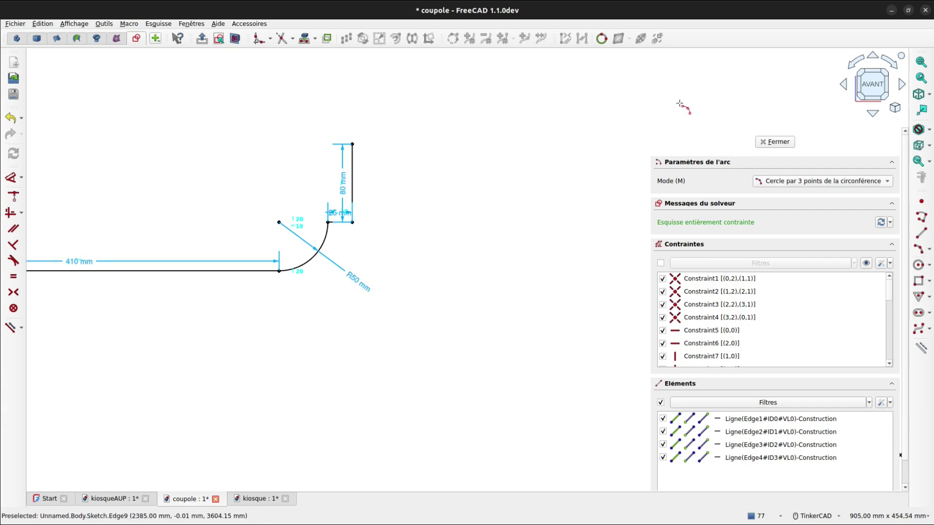
click(352, 144)
click(391, 103)
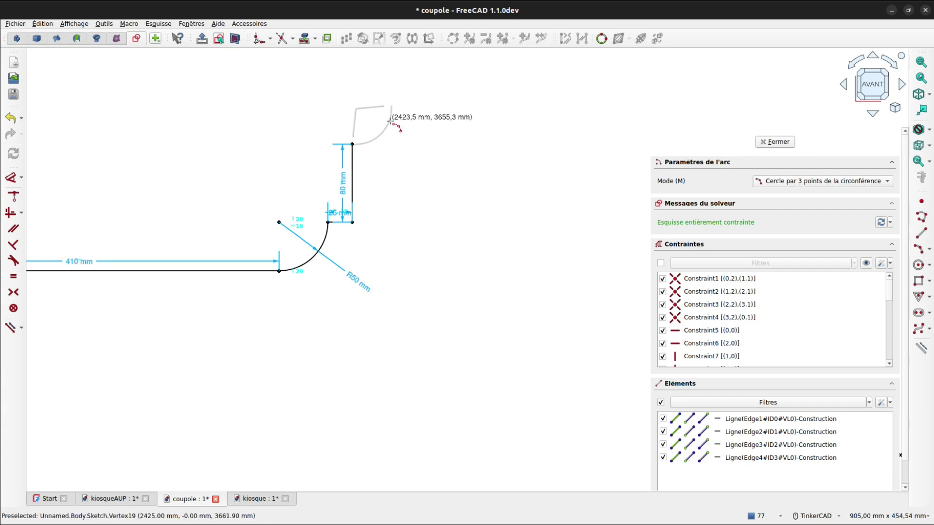
click(388, 118)
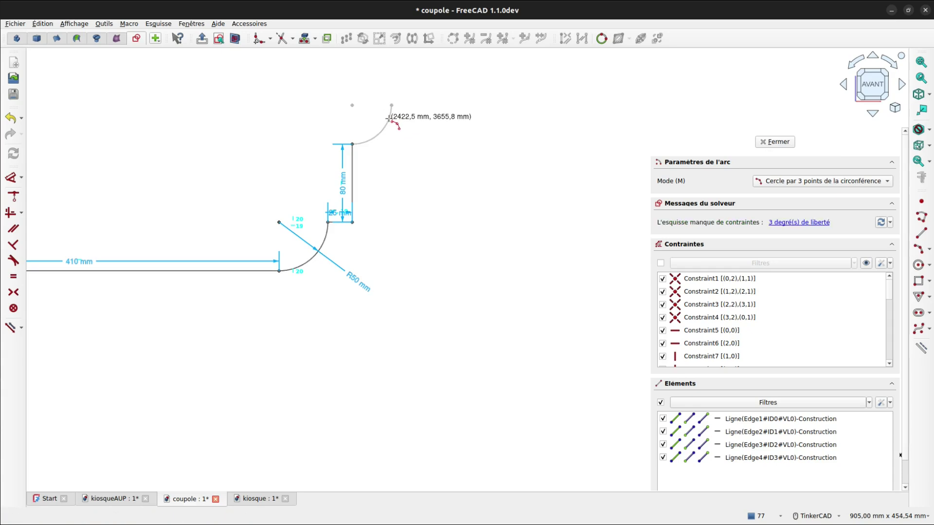
Align the new arc's upper end horizontally with its centre and its lower end vertically with the centre
key(a)
click(352, 105)
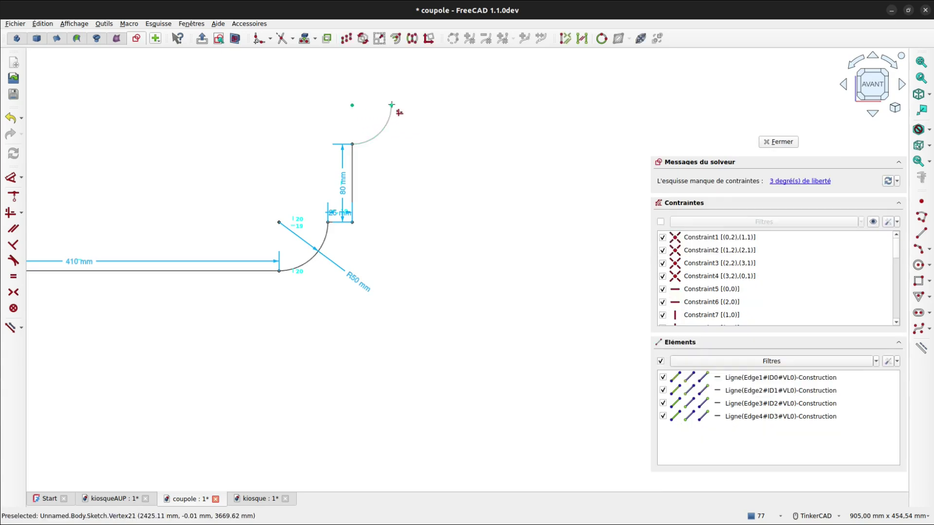
click(391, 105)
click(352, 105)
click(354, 141)
Set the radius of the upper outward-curving arc to 40 mm
click(382, 134)
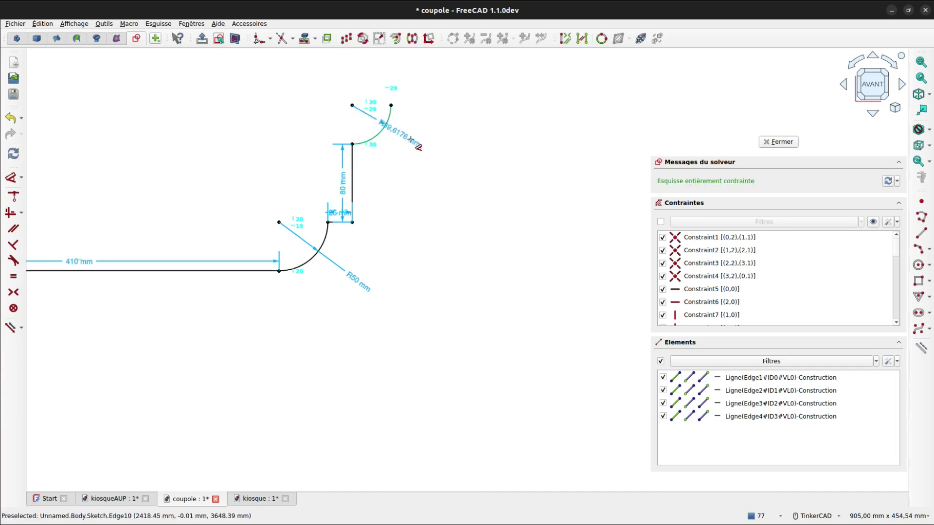
click(422, 159)
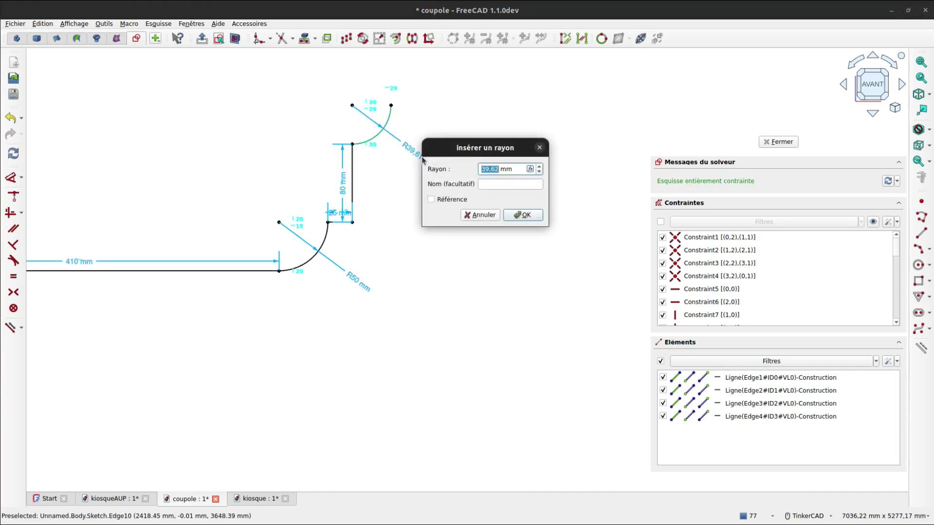
key(Return)
Draw a vertical line 45 mm long upward from the upper end of the 40 mm arc
middle_drag(445, 142, 438, 201)
scroll(438, 200, up, 1)
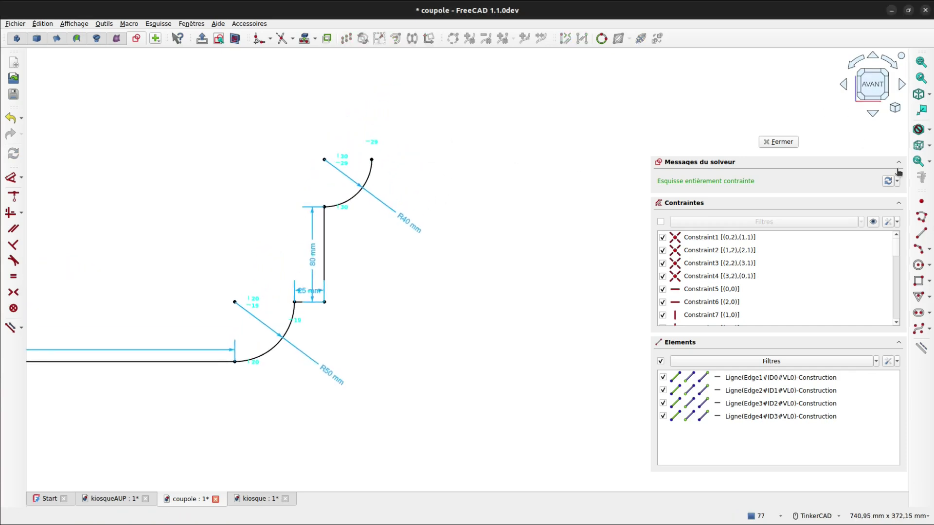
click(921, 233)
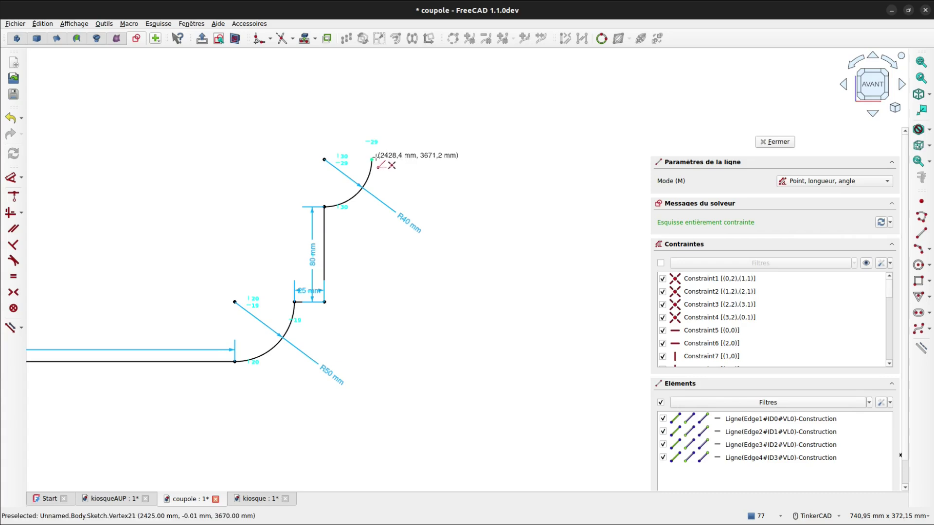
click(371, 160)
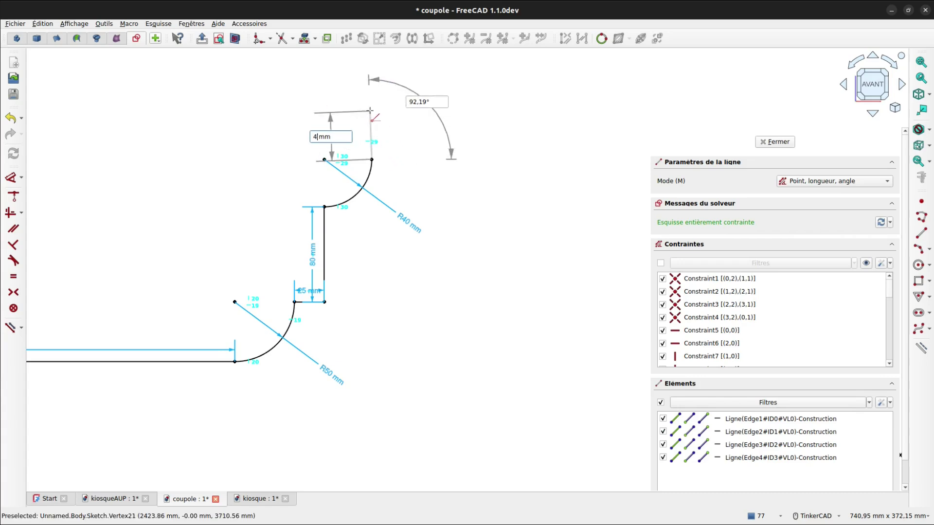
key(Tab)
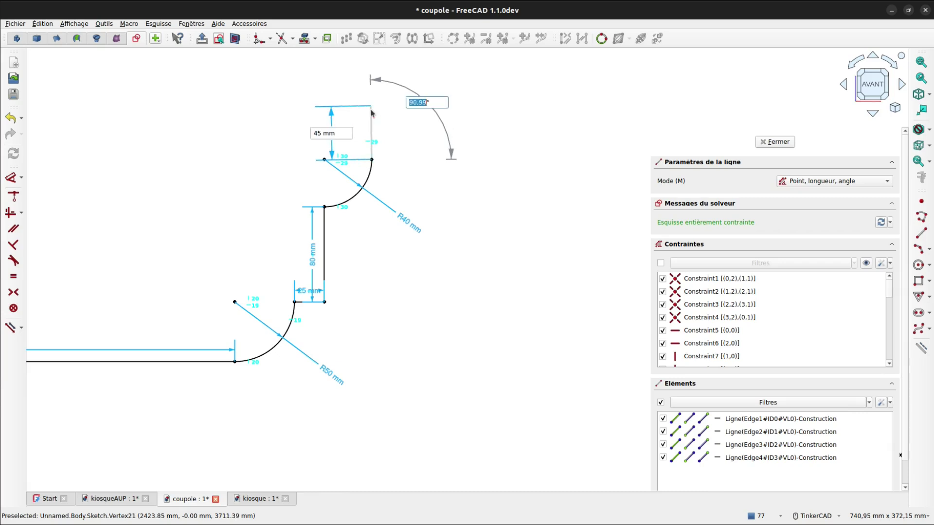
click(370, 110)
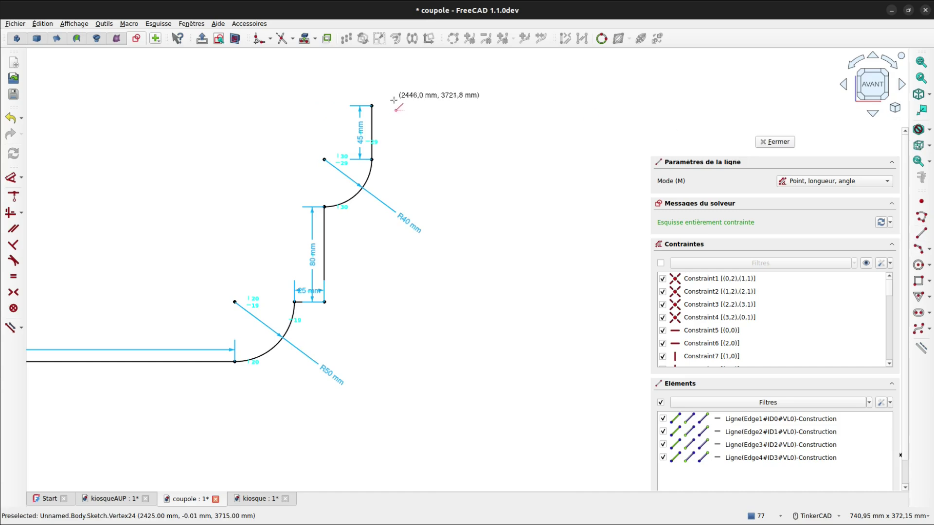
Draw a horizontal line inward from the top of the 45 mm line and align its free end vertically with the lower 50 mm arc's start
click(372, 106)
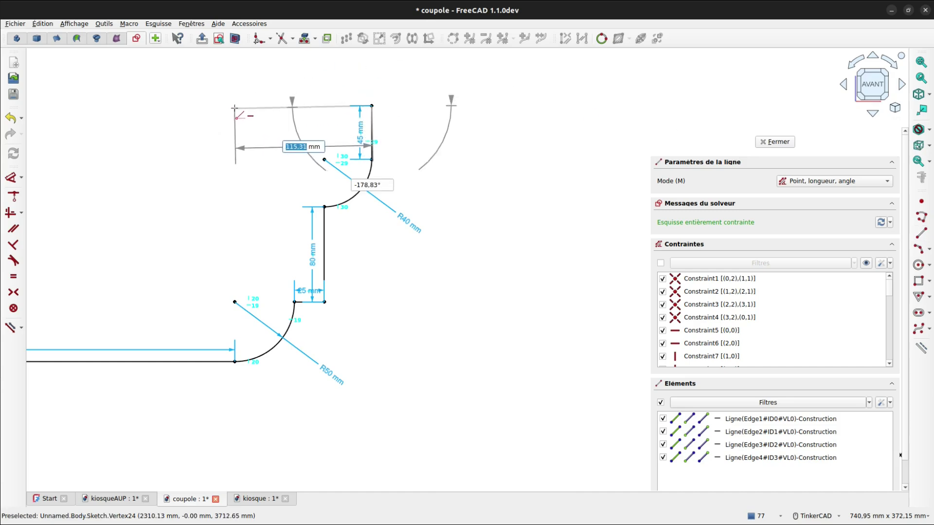
click(234, 107)
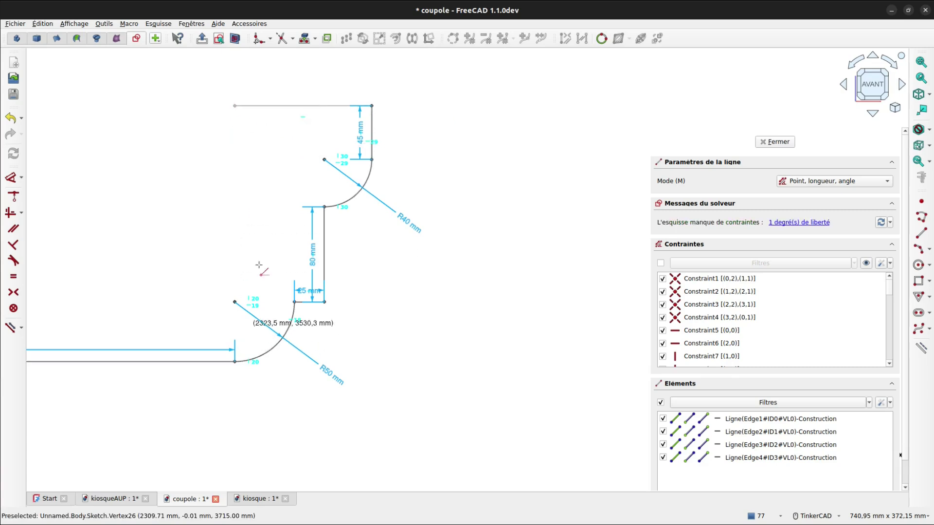
right_click(241, 180)
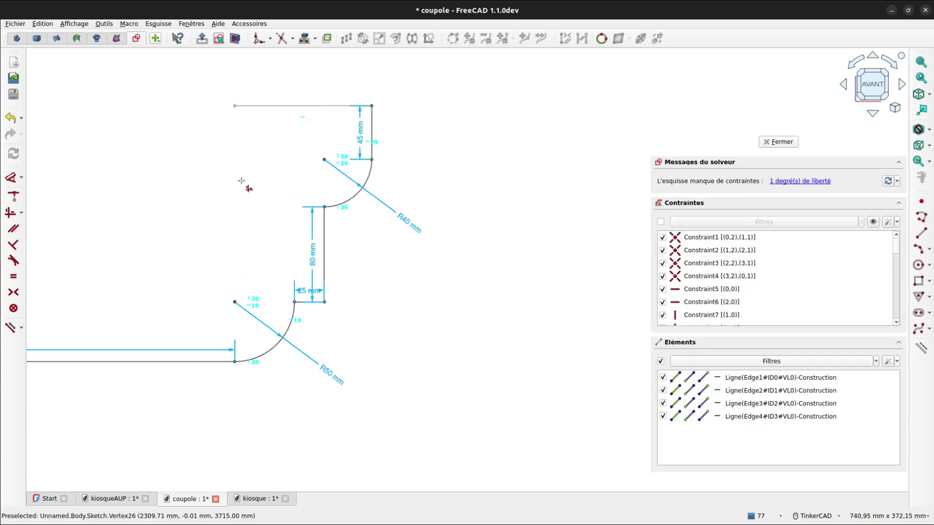
click(234, 106)
click(234, 361)
key(v)
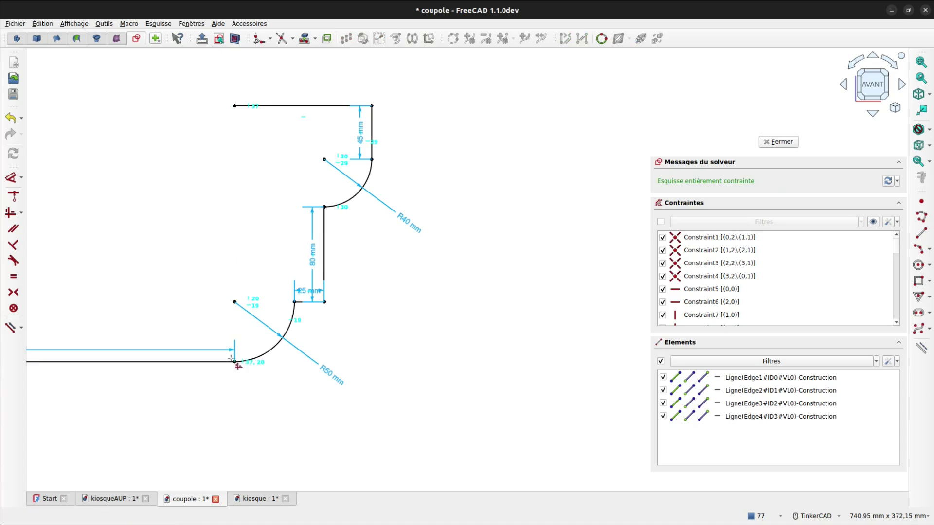
Draw a vertical line 570 mm long upward from the inner end of the horizontal line
middle_drag(253, 219, 299, 427)
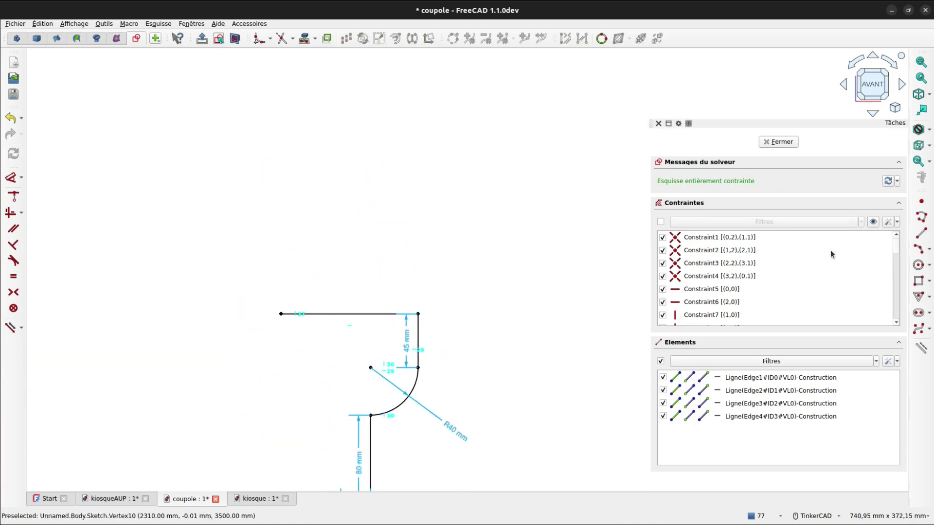
click(921, 234)
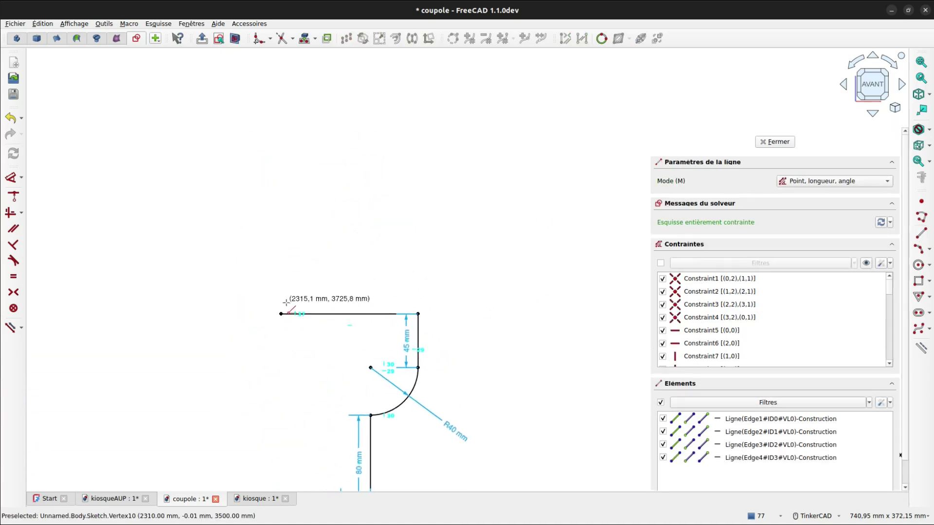
click(282, 308)
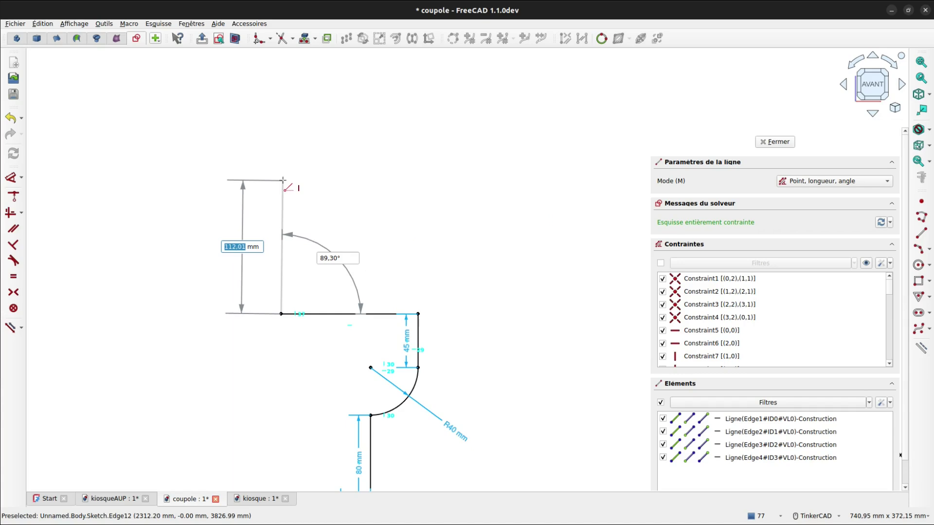
key(Return)
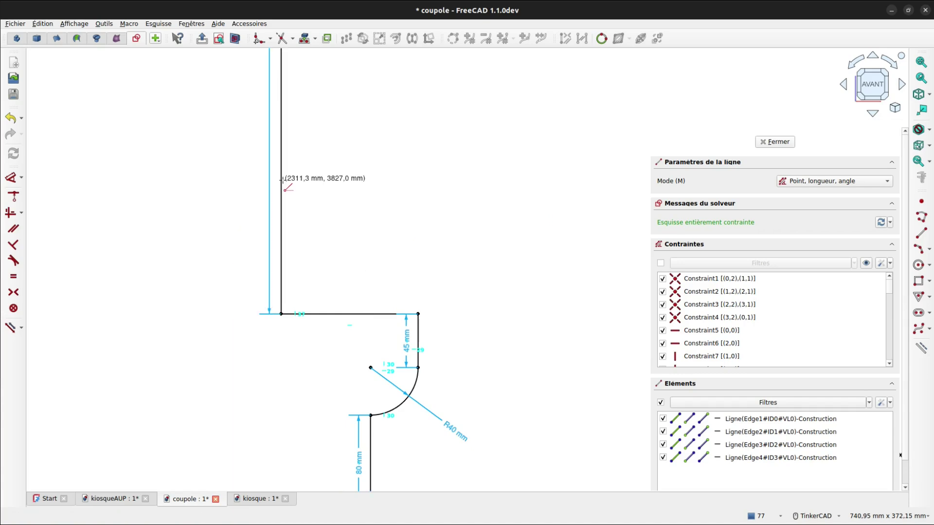
Draw a line 50 mm long at 0° outward from the top of the 570 mm line
scroll(336, 145, down, 5)
mouse_move(365, 125)
middle_down()
mouse_move(359, 285)
mouse_move(368, 343)
middle_up()
scroll(369, 343, up, 1)
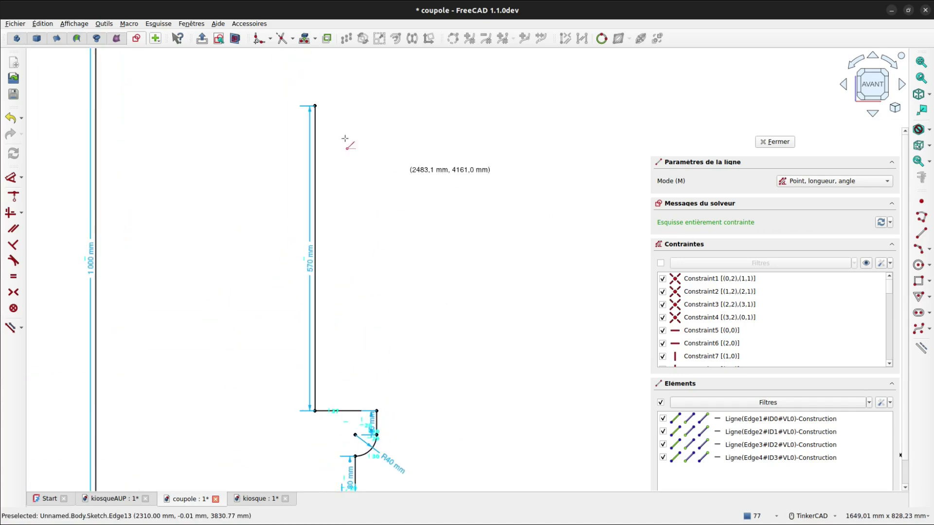
middle_drag(340, 123, 326, 226)
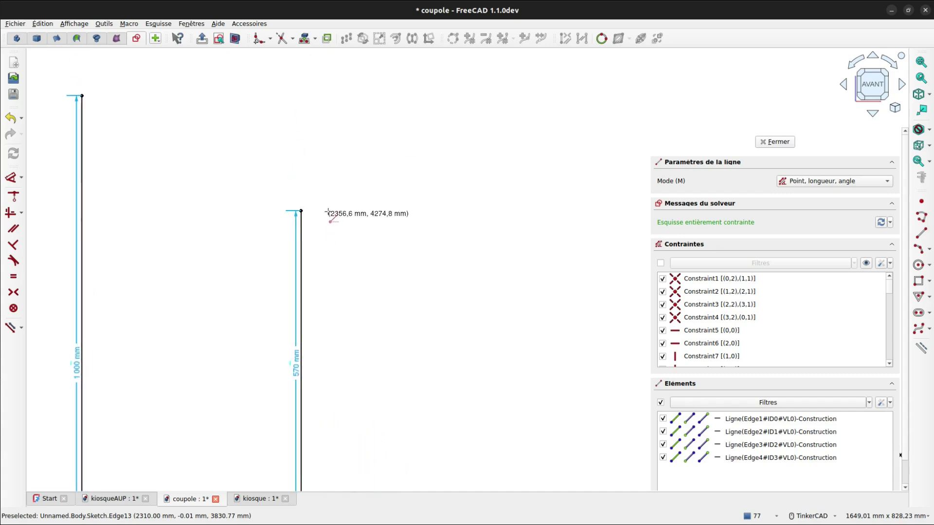
click(301, 211)
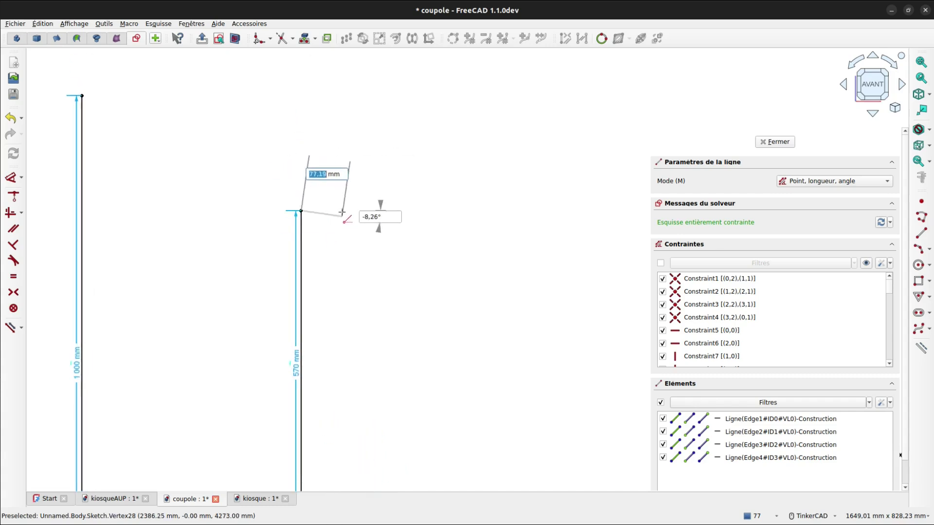
text(50)
key(Tab)
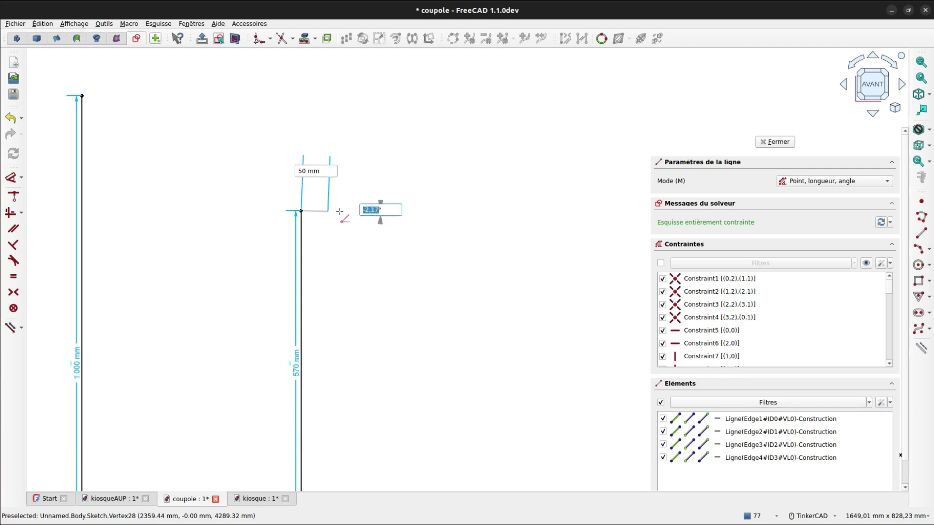
text(0)
key(Return)
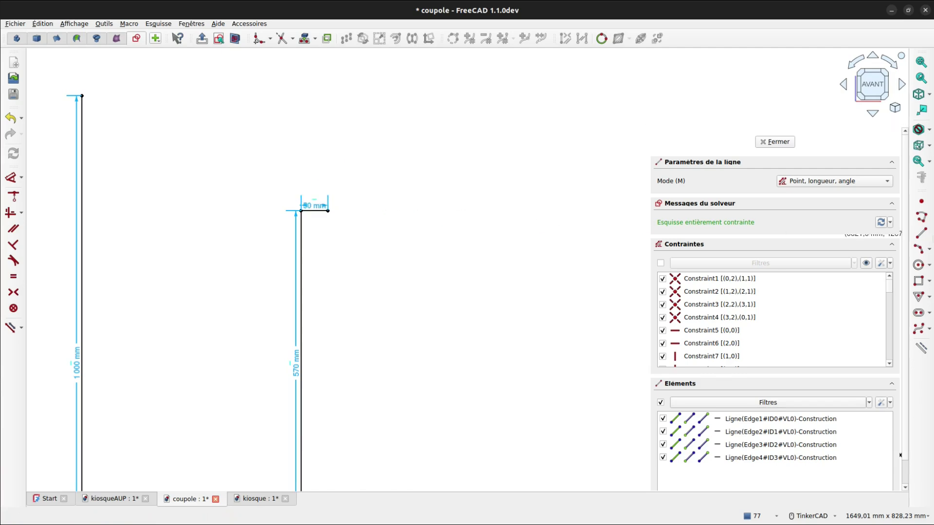
Draw a three-point arc of about 57 mm radius curving outward and upward from the outer end of the 50 mm line
click(918, 248)
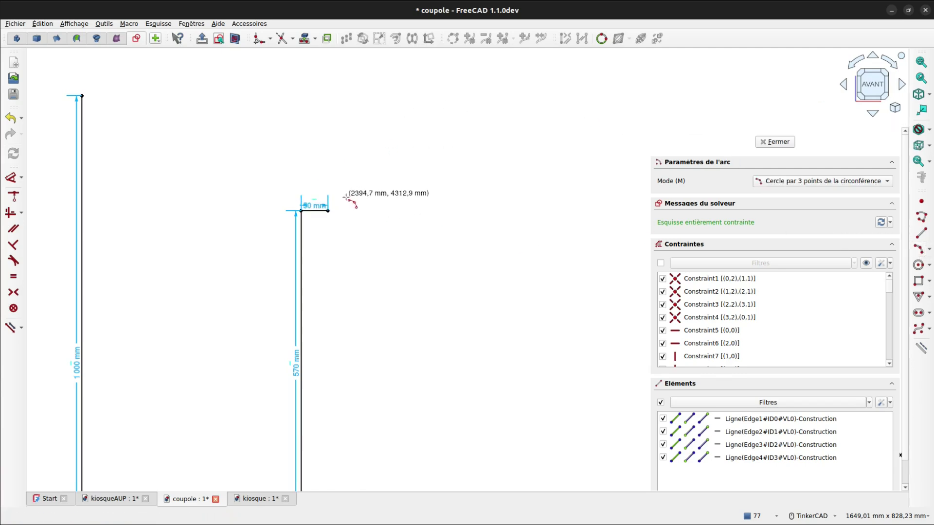
click(328, 211)
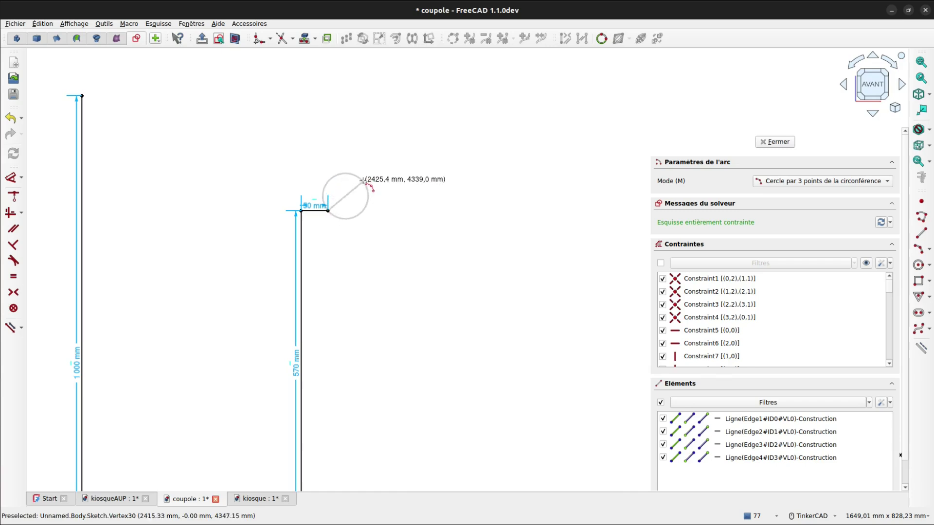
click(363, 181)
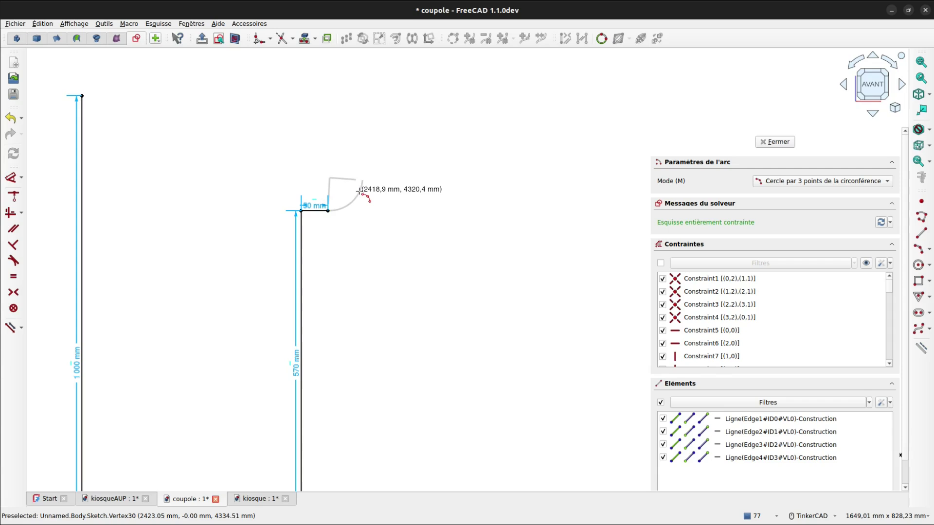
click(360, 191)
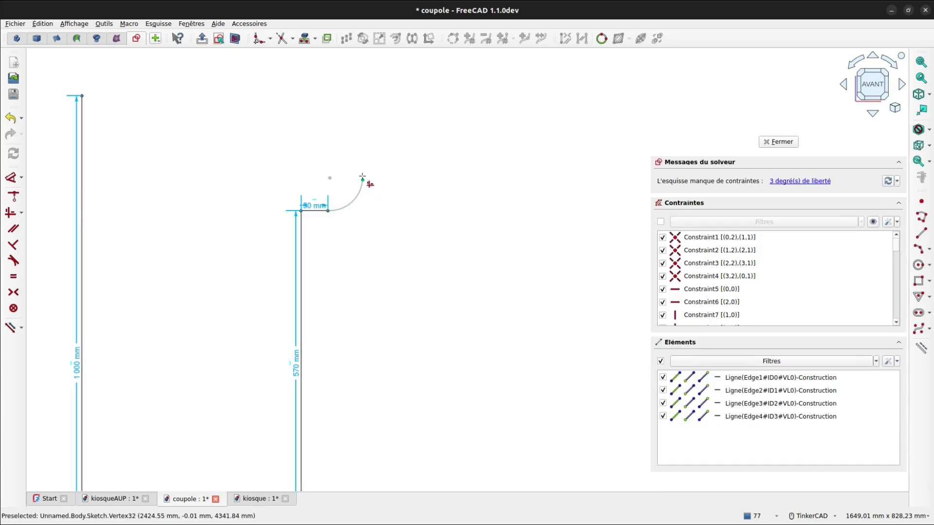
Align the top arc's upper end horizontally with its centre and its lower end vertically with the centre
click(362, 176)
click(330, 179)
click(332, 179)
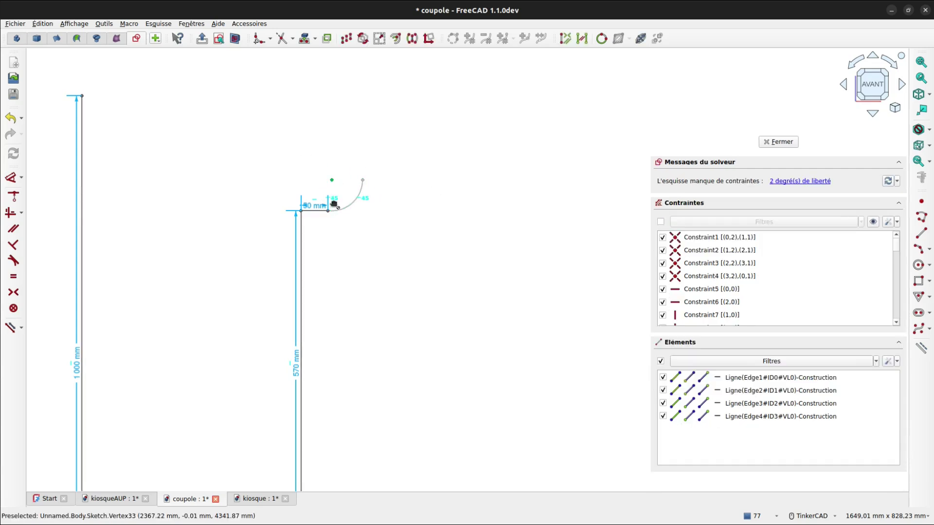
click(328, 211)
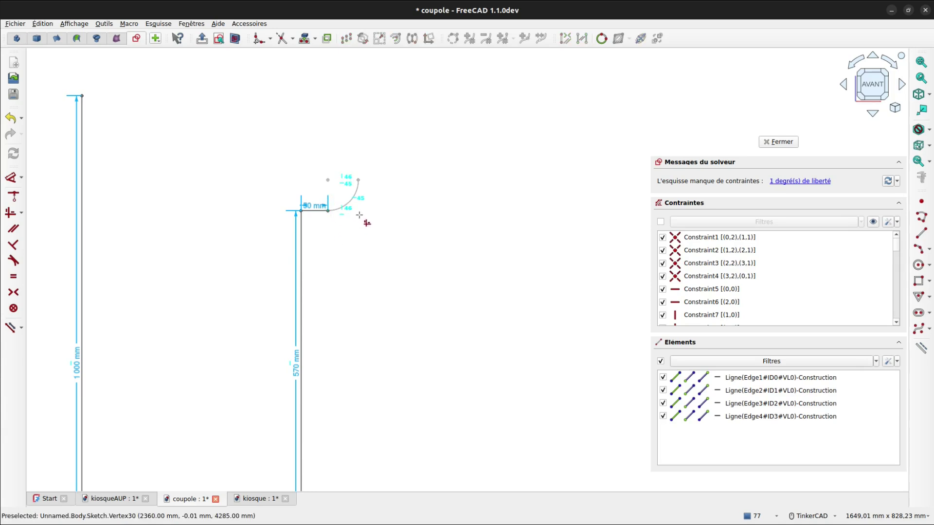
Set the radius of the arc above the 570 mm line to 50 mm
click(350, 202)
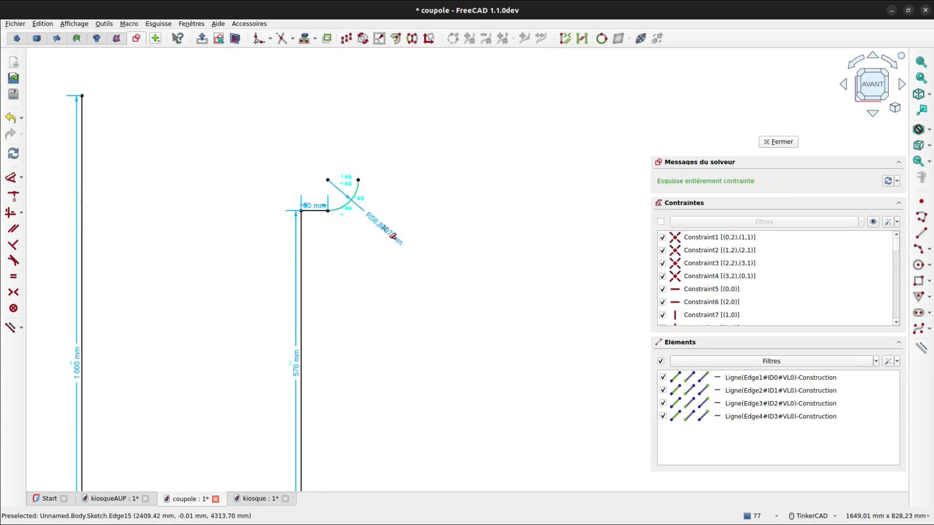
click(385, 231)
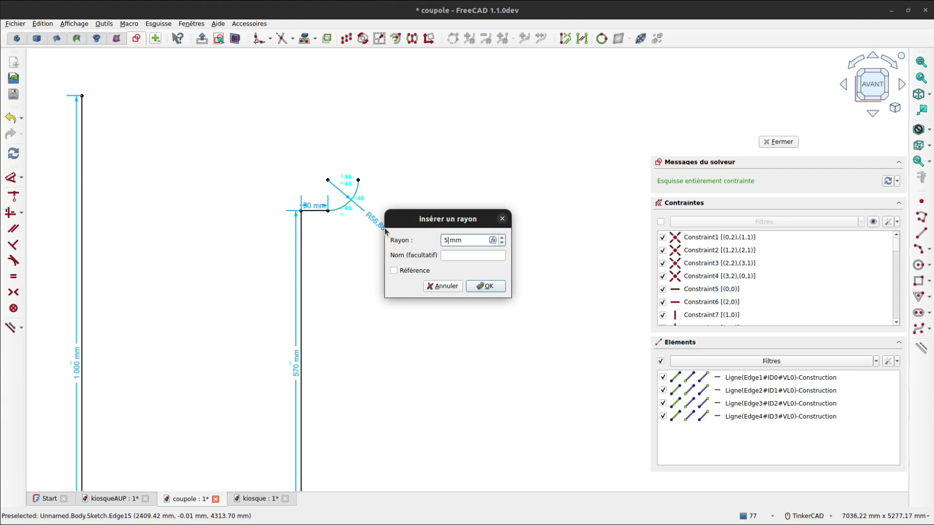
key(Return)
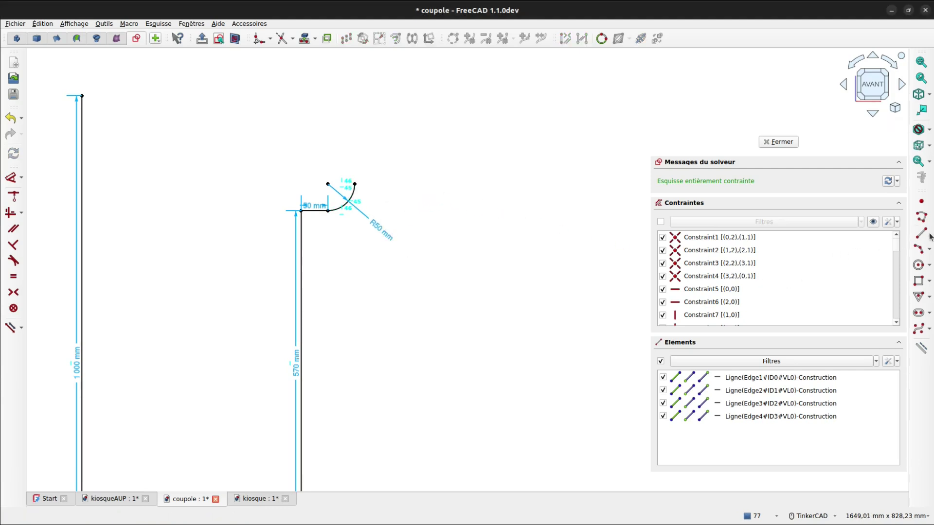
click(358, 182)
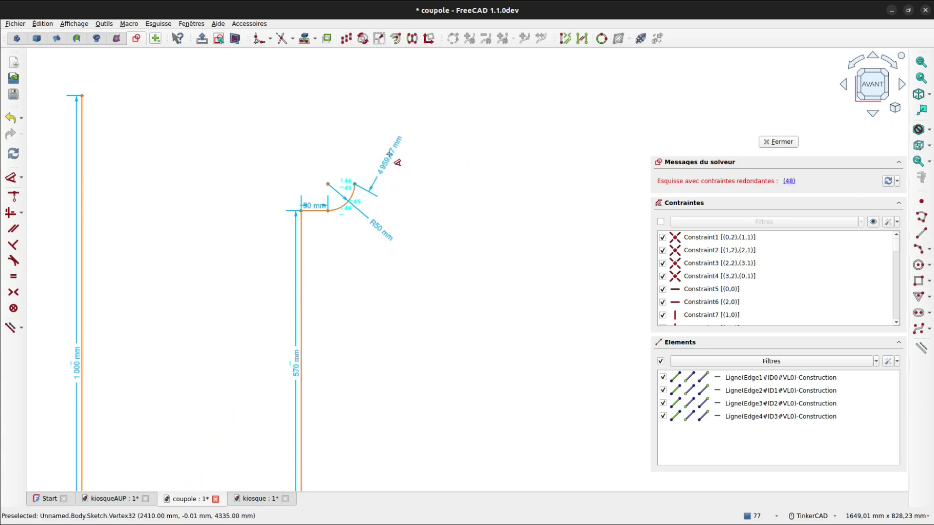
key(Escape)
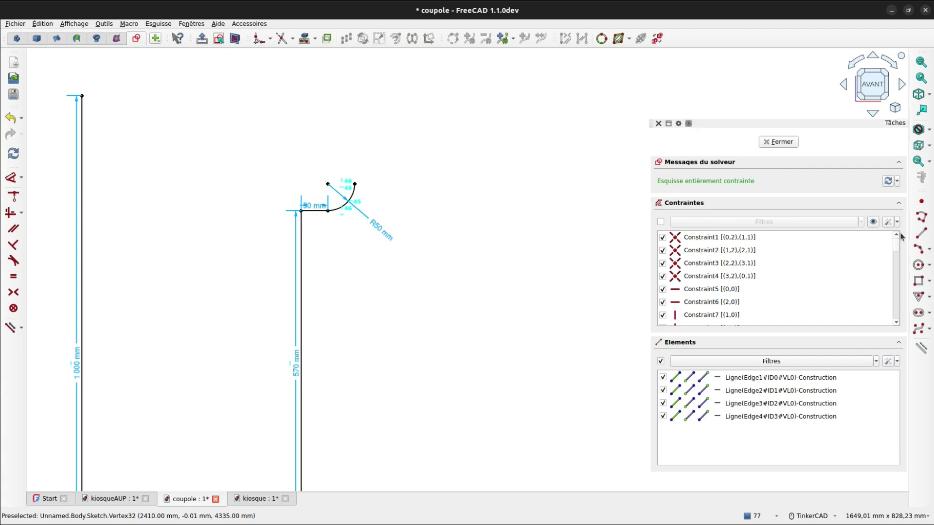
Draw an oblique line about 99 mm long at about 44° outward and upward from the top arc's upper end
click(921, 233)
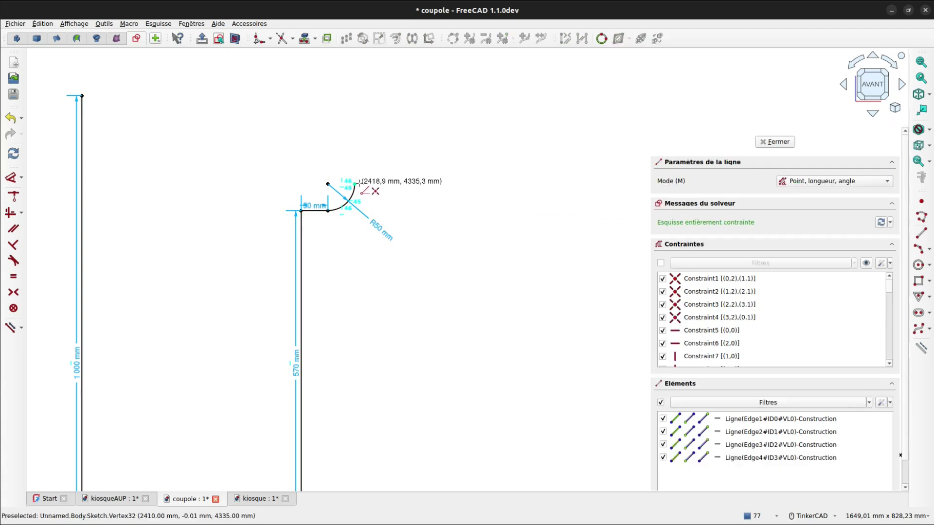
click(355, 184)
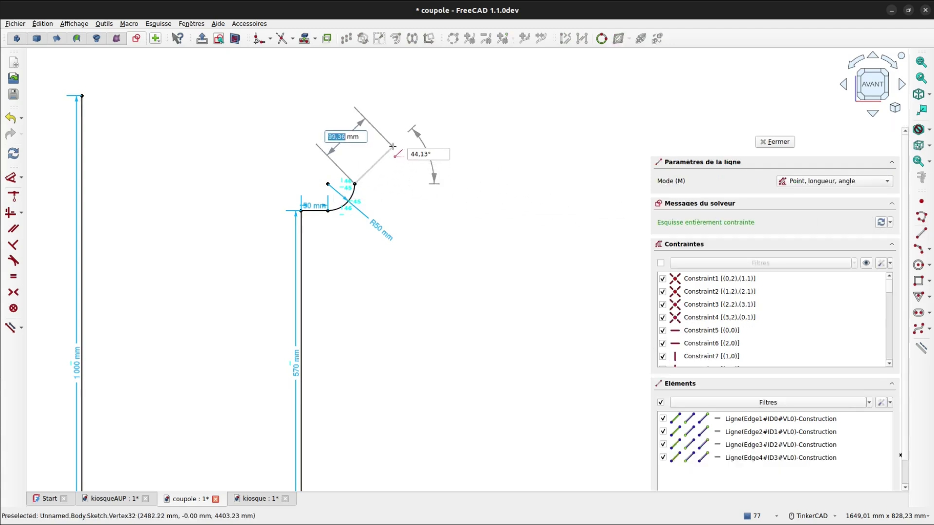
click(393, 146)
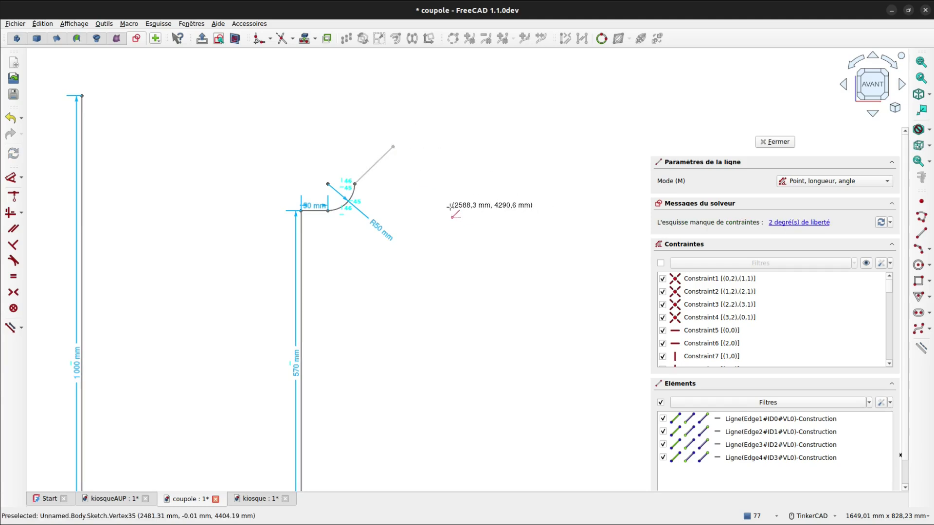
Dimension the vertical distance between the ends of the oblique line above the top arc as 70 mm
key(d)
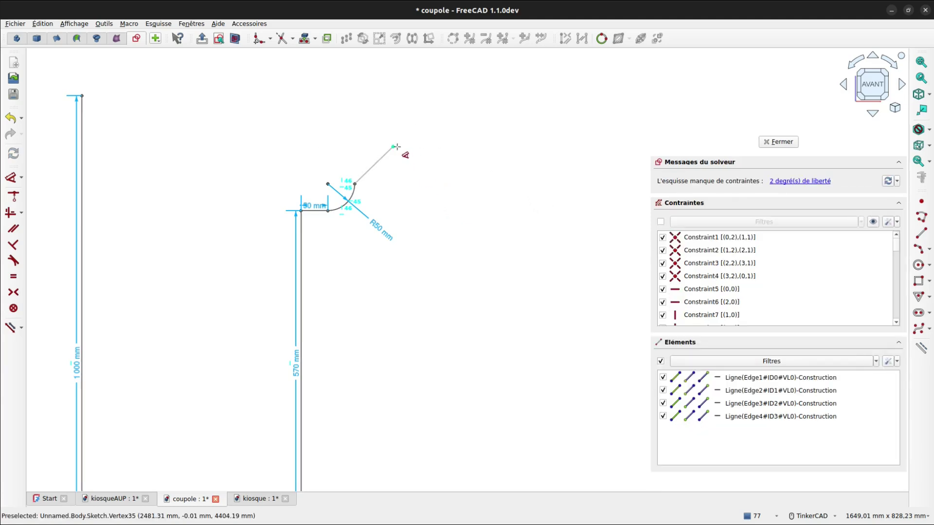
click(397, 154)
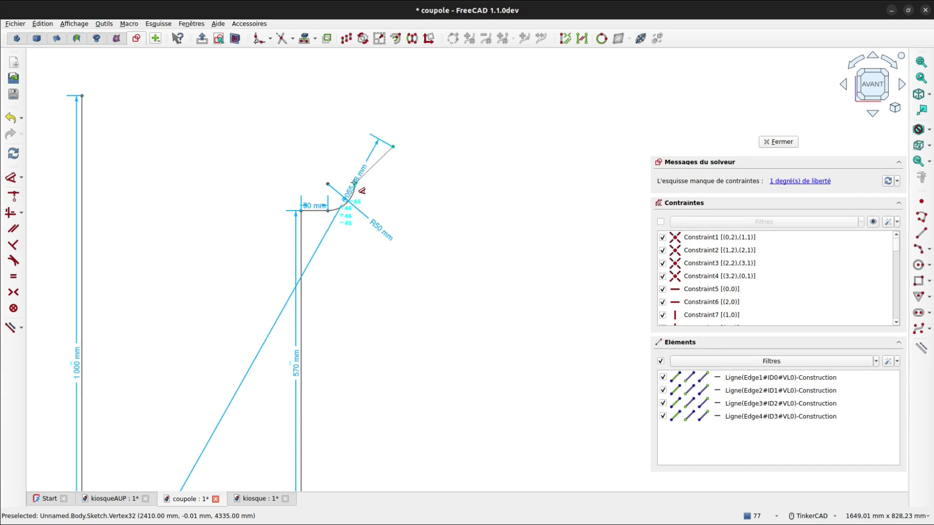
click(356, 184)
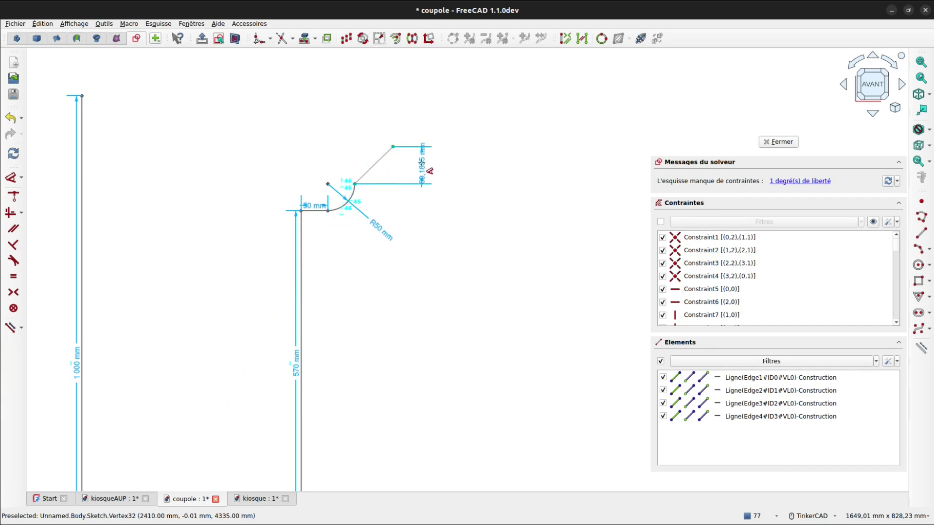
click(421, 163)
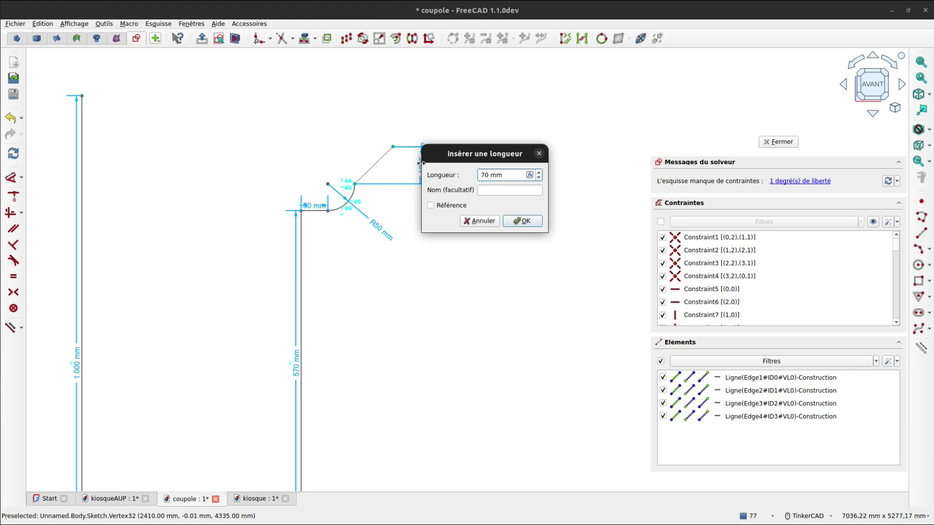
key(Return)
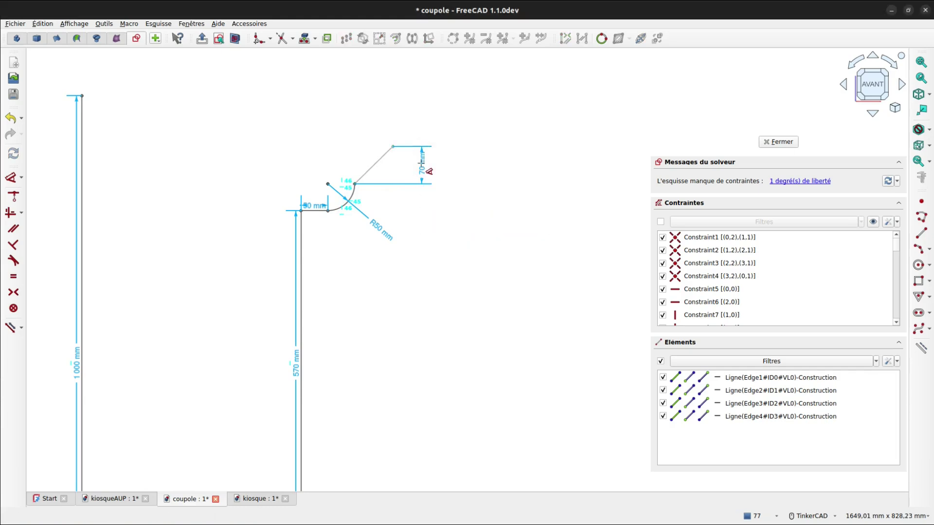
Constrain the angle between the oblique line and the 570 mm vertical line to 45°
click(384, 154)
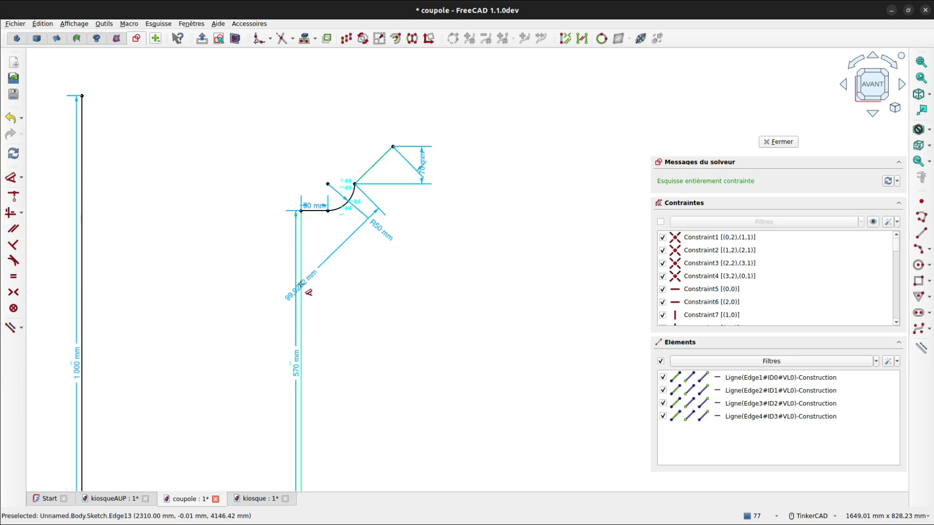
click(302, 288)
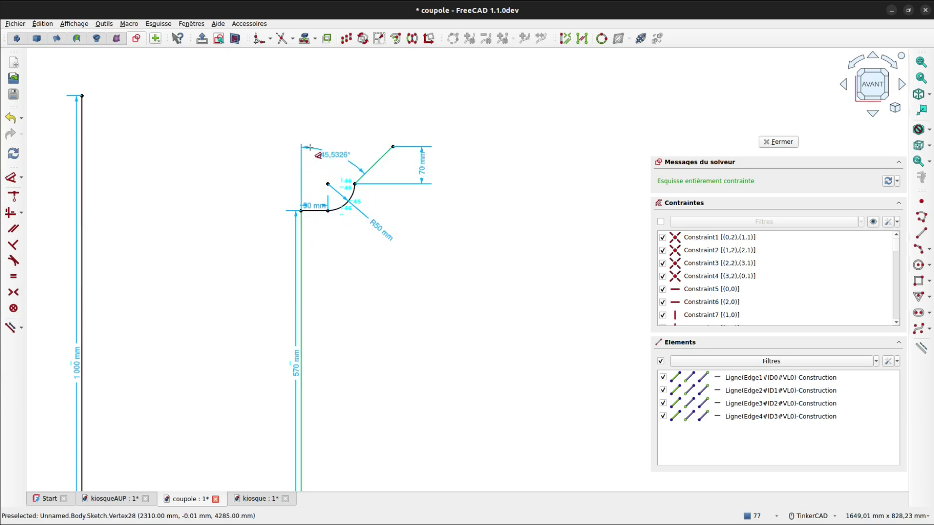
click(310, 147)
text(45)
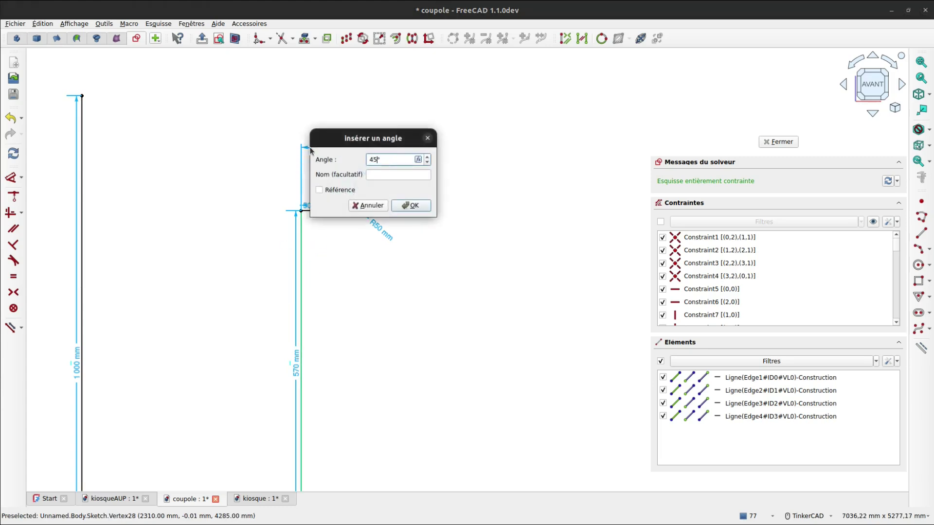
key(Return)
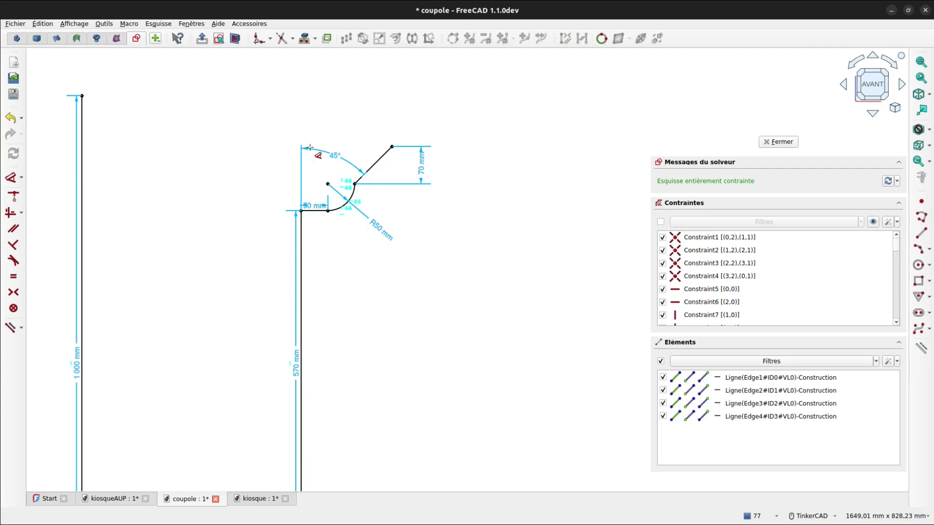
Draw a three-point arc of about 99 mm radius curving outward and upward from the oblique line's upper end
click(918, 249)
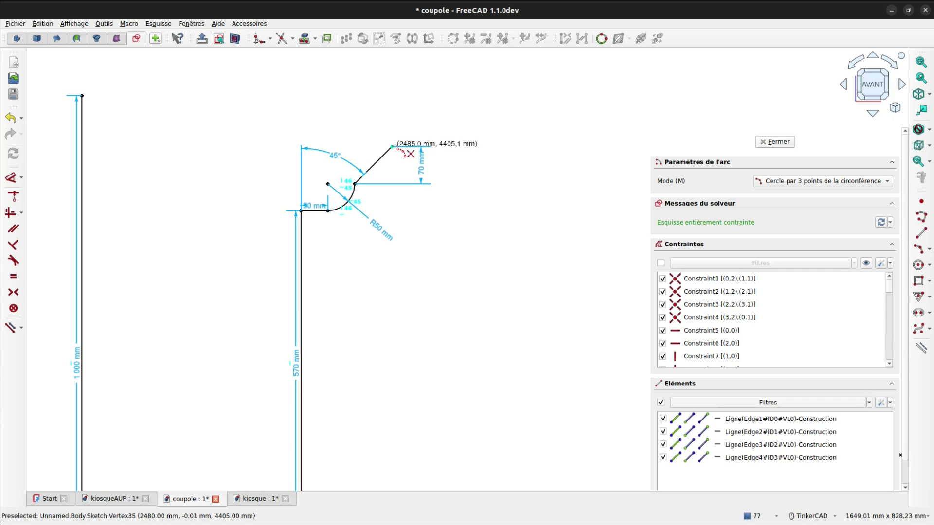
click(393, 146)
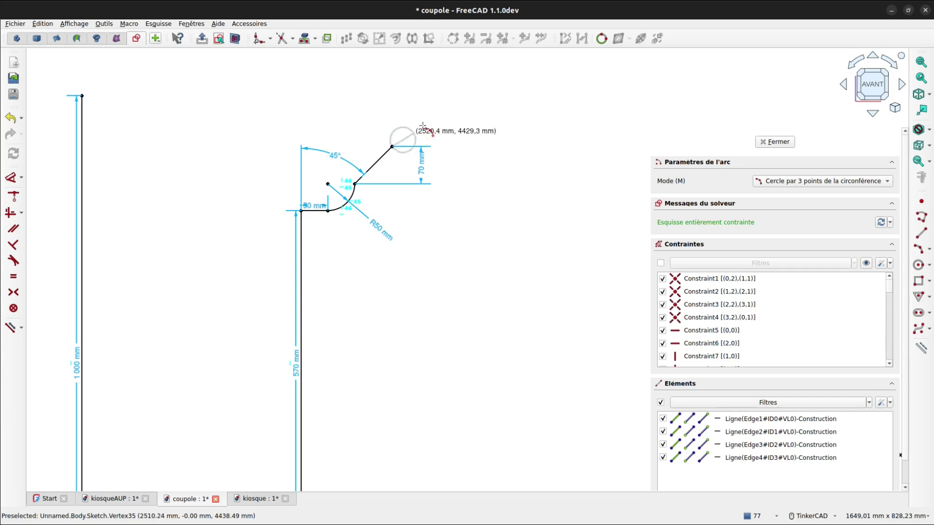
click(439, 100)
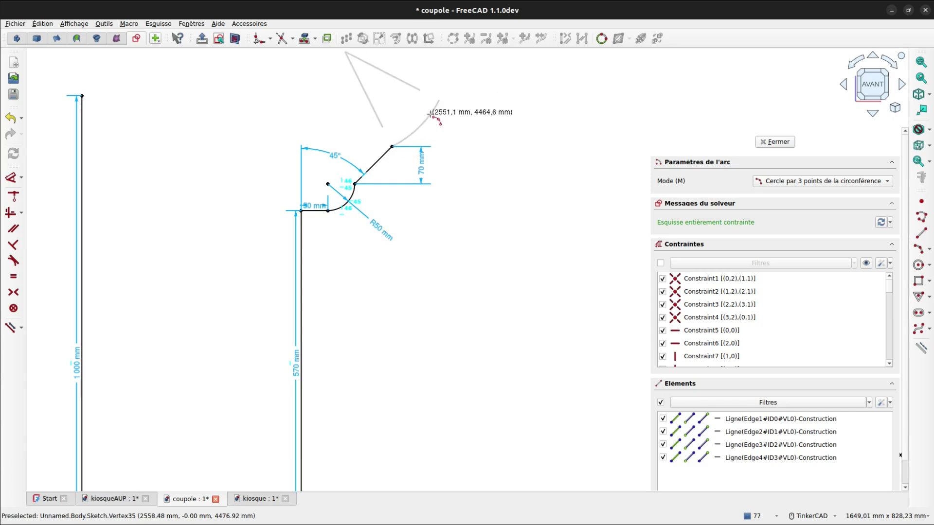
scroll(431, 113, up, 1)
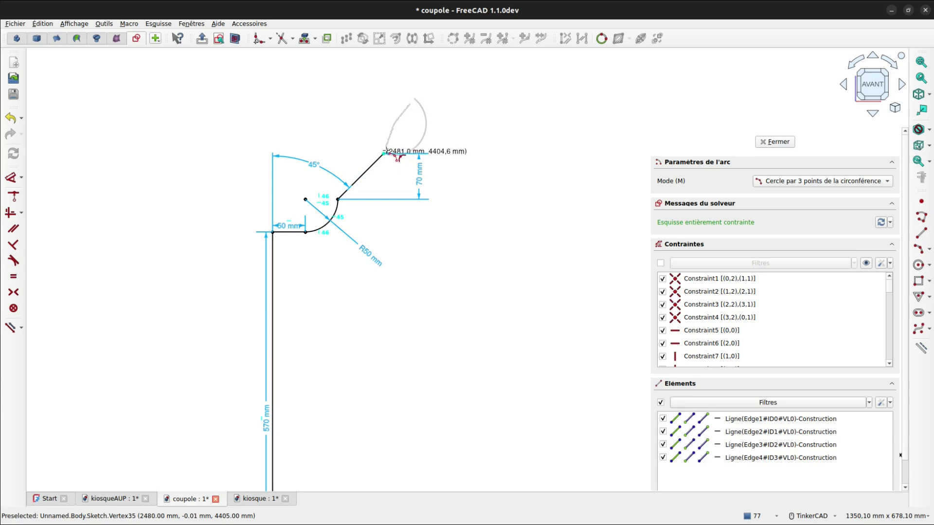
click(402, 136)
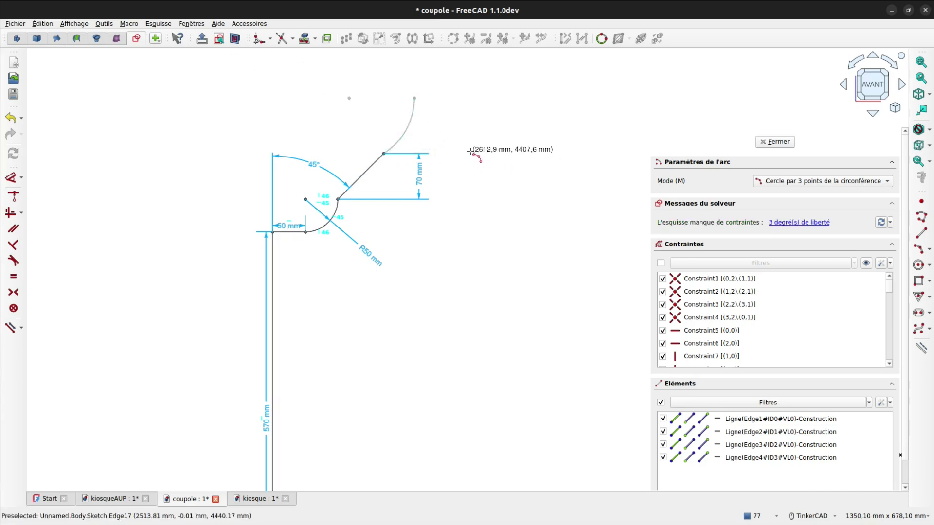
Set the uppermost arc's radius to 130 mm and make the arc tangent to the oblique line
key(d)
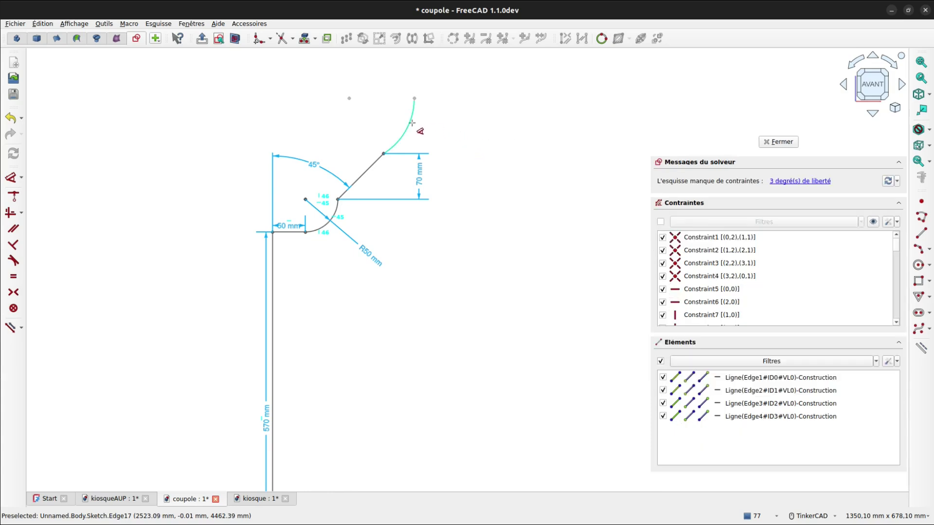
click(411, 122)
click(457, 158)
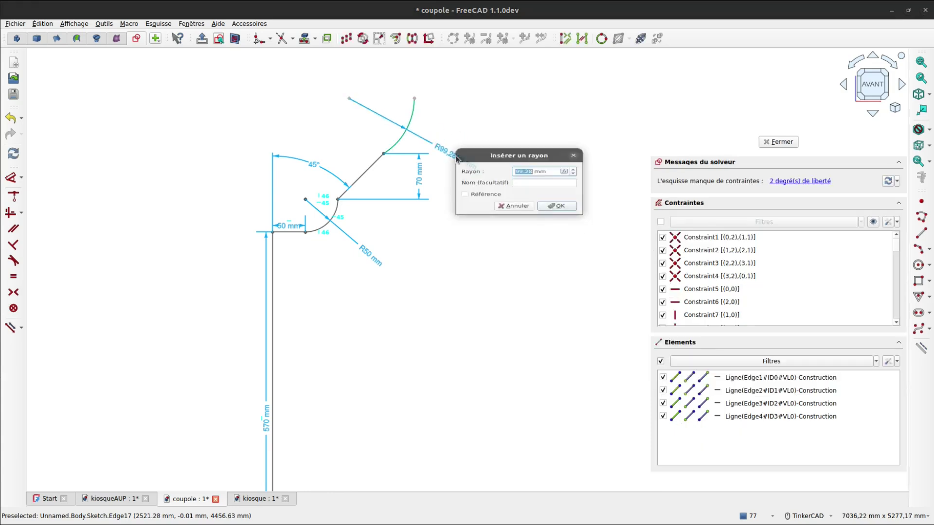
text(130)
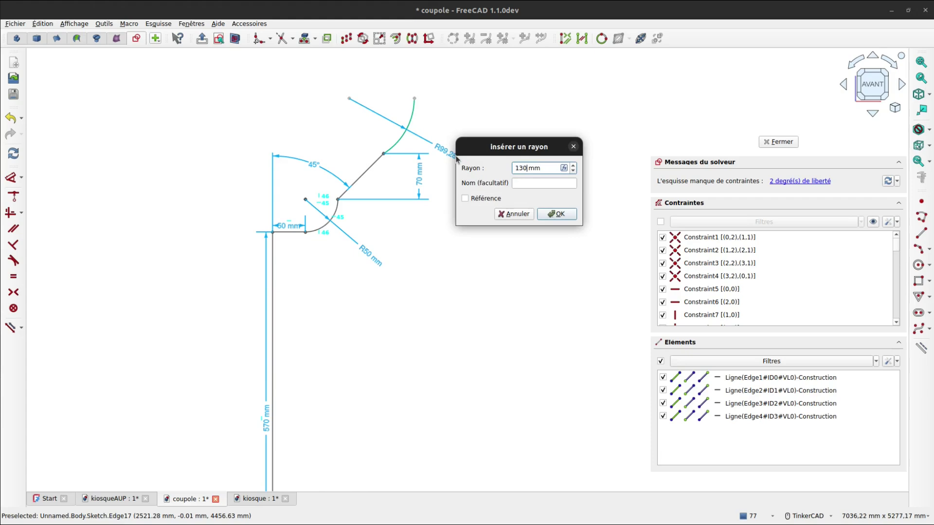
key(Return)
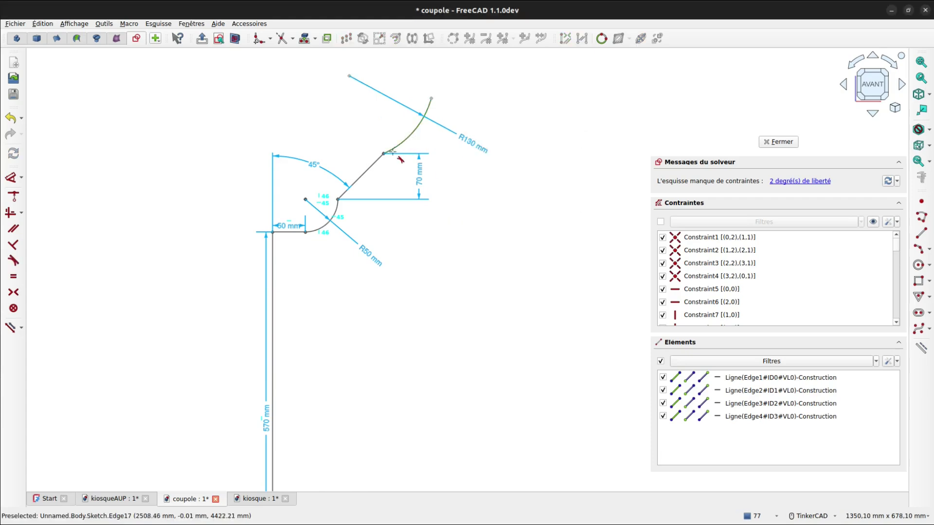
click(373, 164)
Close the profile with a horizontal line from the 130 mm arc's upper end to the top of the 1000 mm line
scroll(478, 132, down, 4)
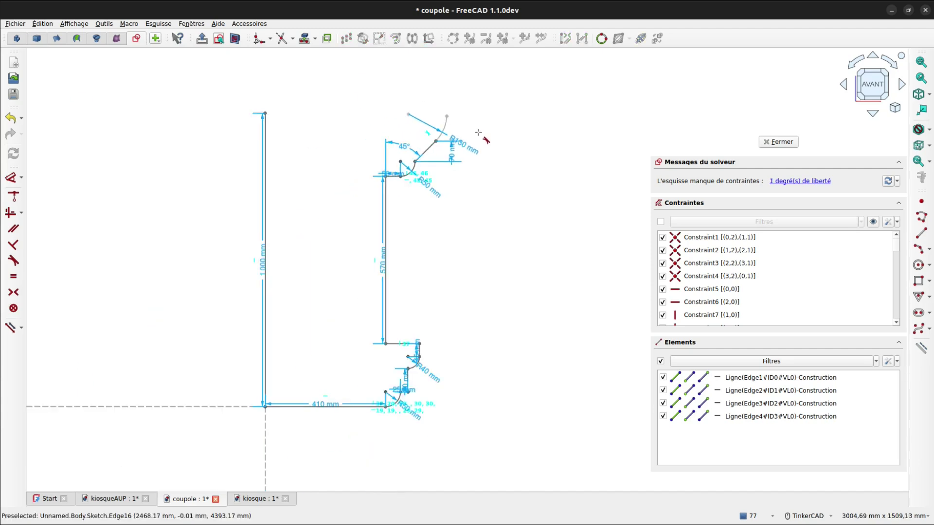
click(922, 233)
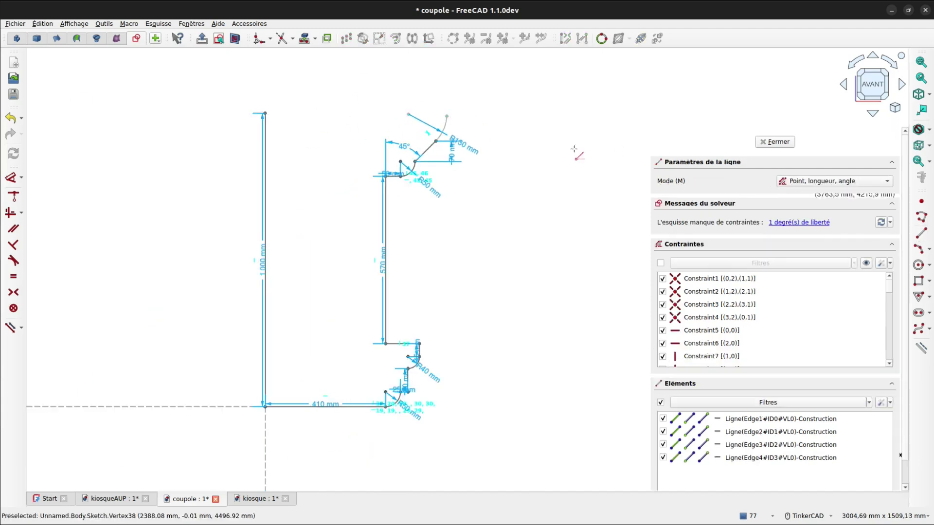
click(448, 117)
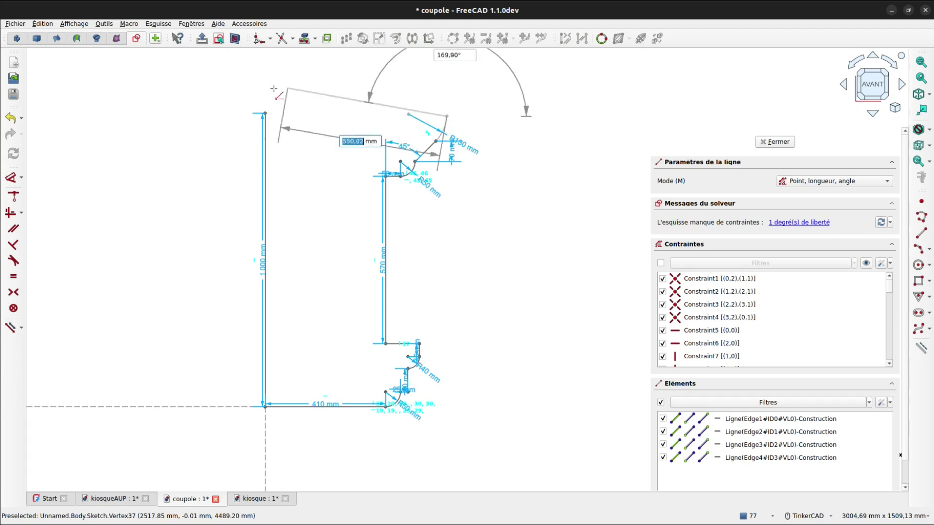
click(285, 118)
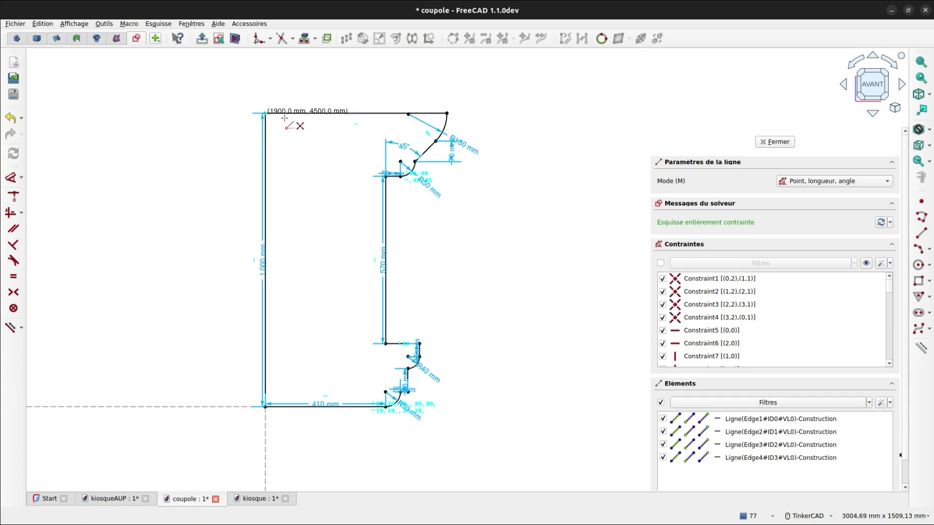
key(Escape)
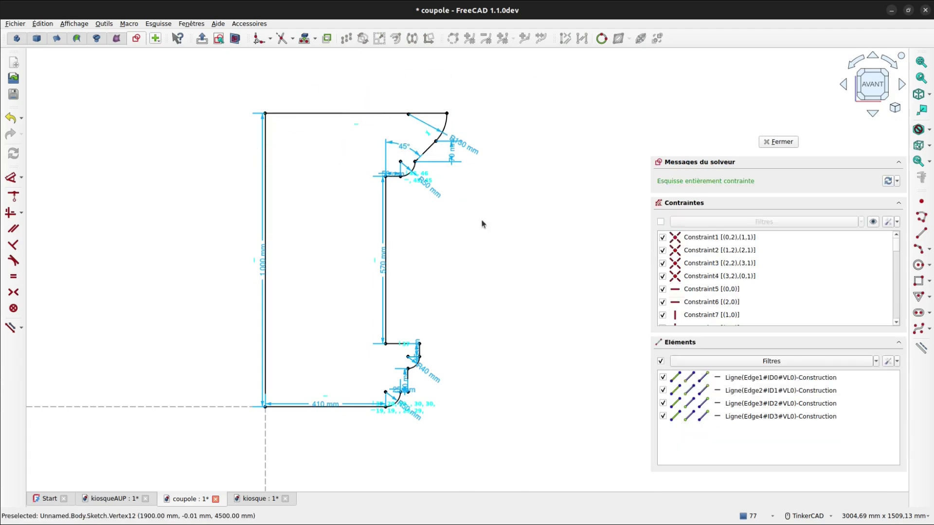
Leave the finished sketch, revolve it 360° about the sketch's vertical axis and save the coupole document
middle_drag(485, 212, 476, 189)
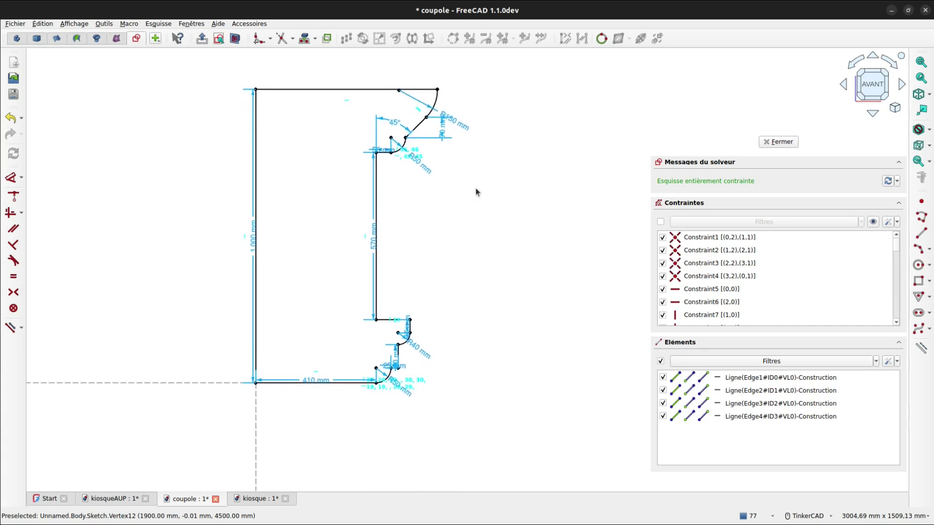
click(778, 143)
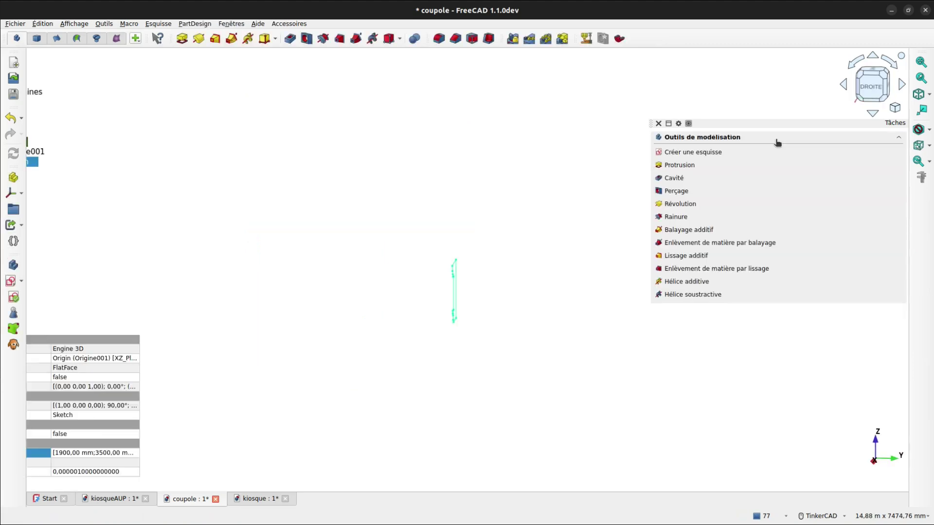
click(680, 204)
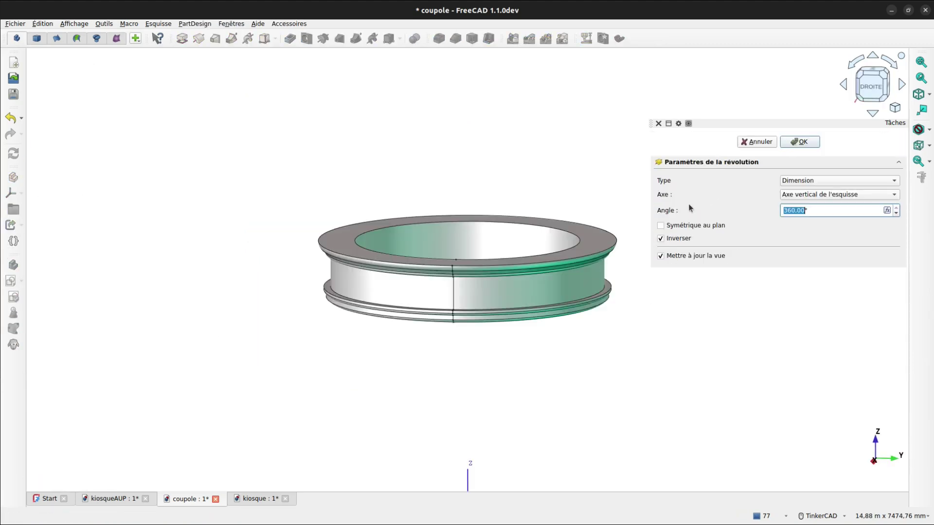
click(803, 142)
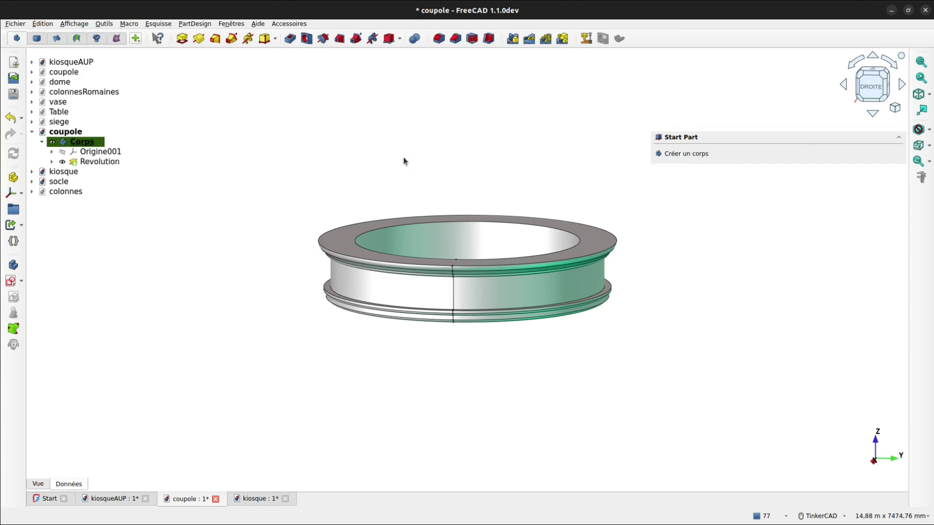
key(ctrl+s)
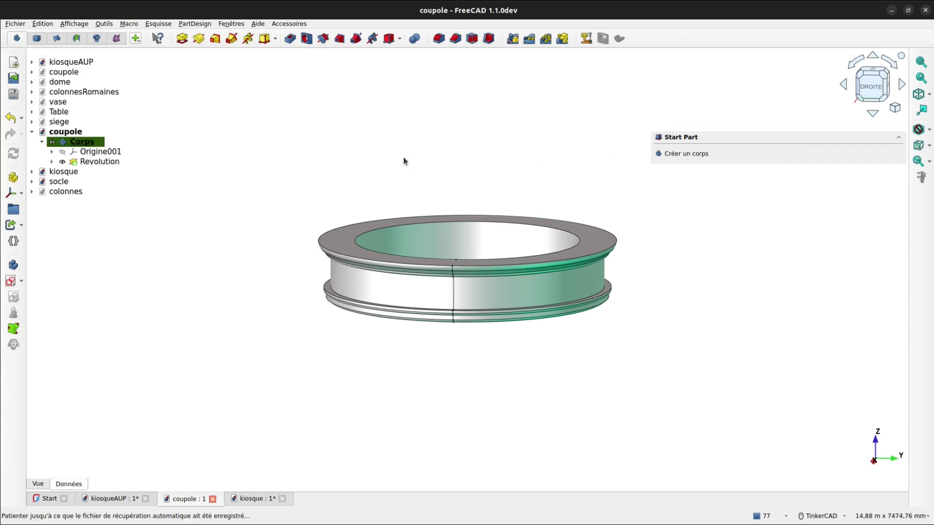
click(16, 23)
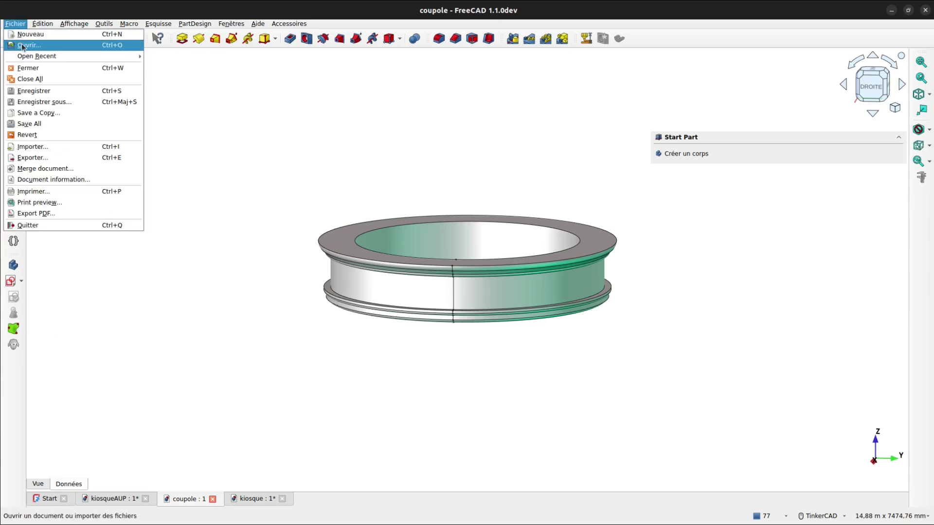
click(264, 405)
Relabel the coupole document's body as "coupole" and insert a link to it in the kiosque document
click(253, 499)
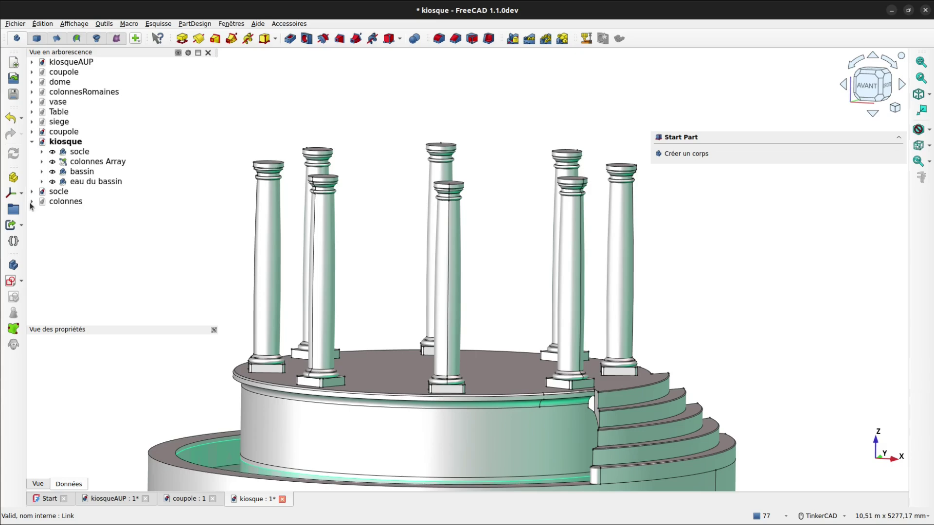
click(32, 132)
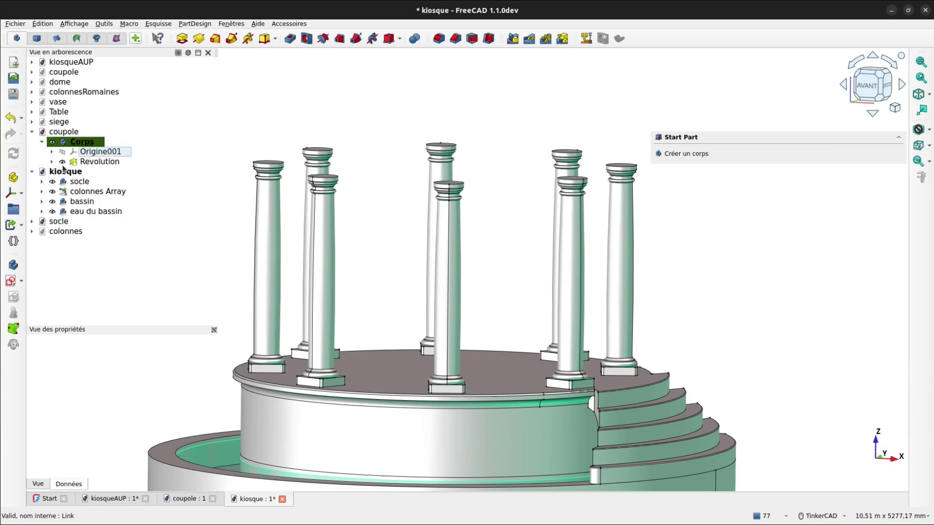
click(79, 142)
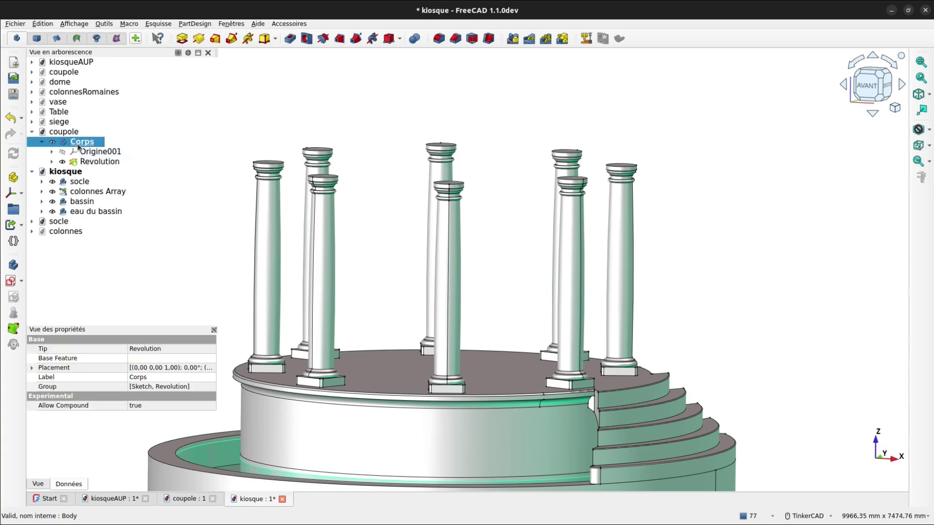
click(145, 377)
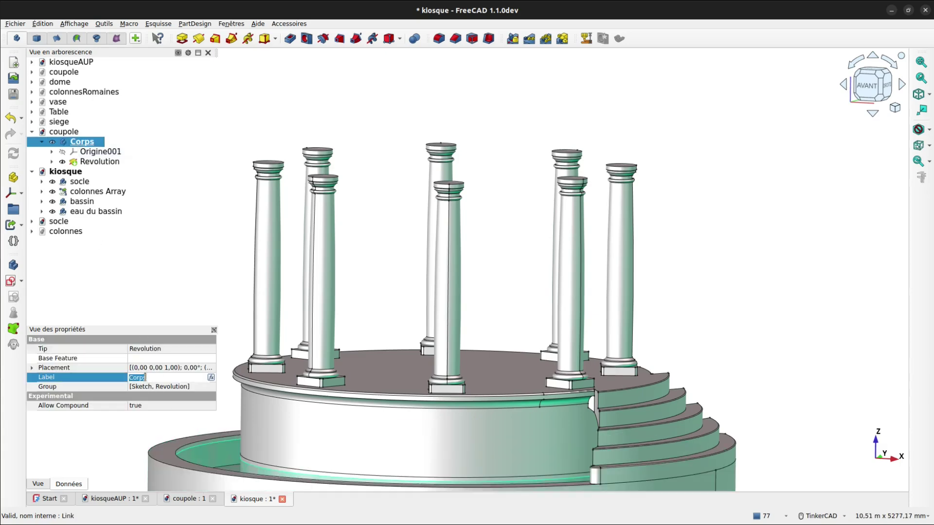
text(coupole)
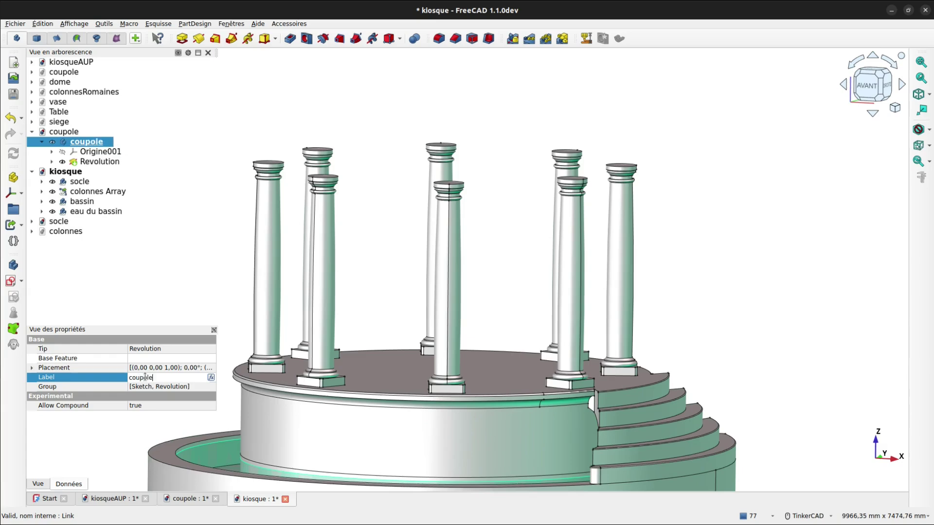
key(Return)
click(12, 225)
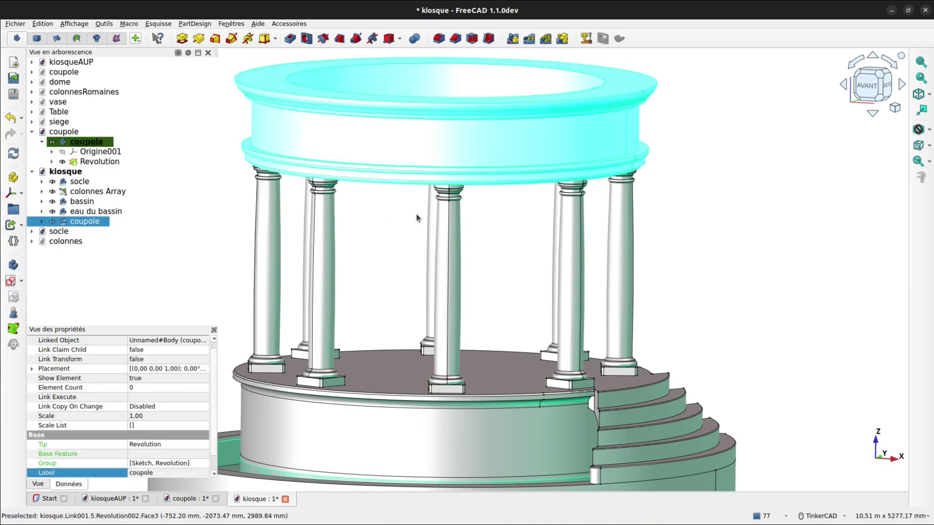
Check how the coupole ring sits on the columns and save the kiosque document together with its dependent files
click(487, 231)
right_drag(508, 218, 515, 183)
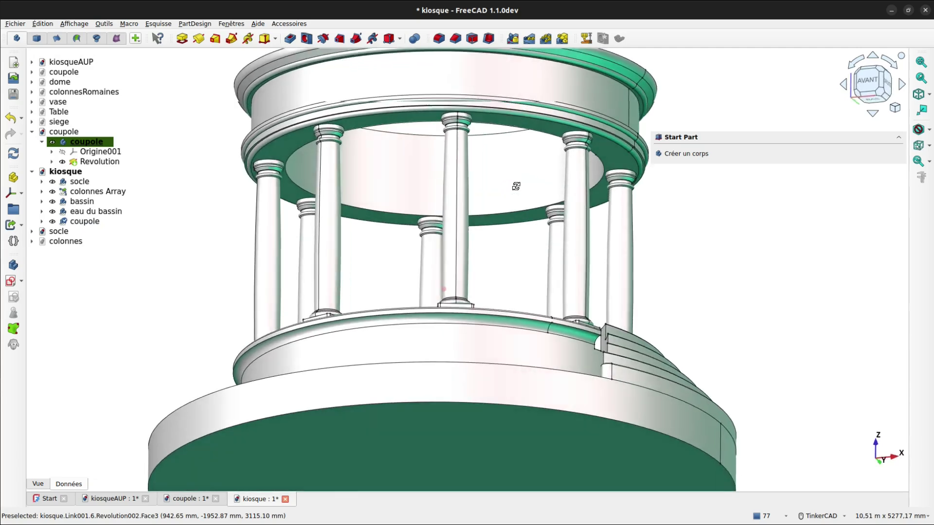
scroll(622, 182, up, 5)
scroll(623, 182, up, 6)
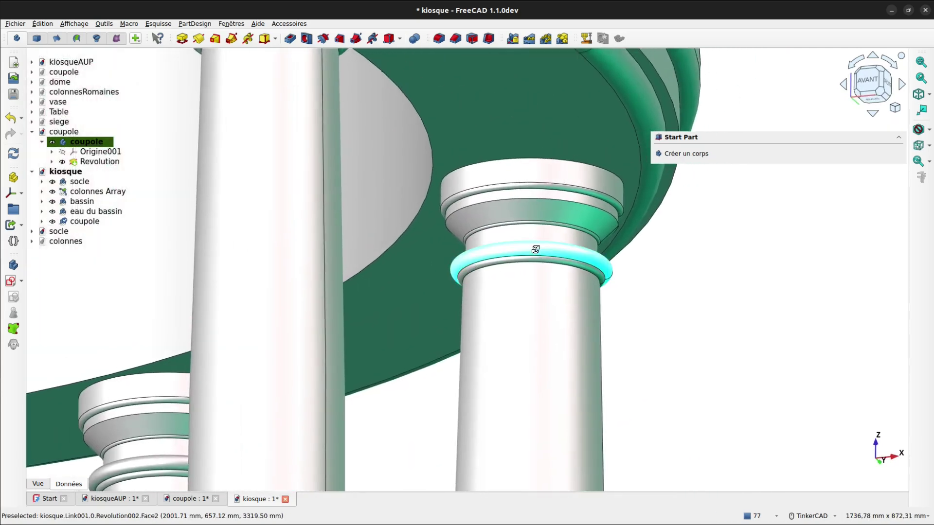
right_drag(535, 250, 561, 270)
scroll(549, 259, down, 10)
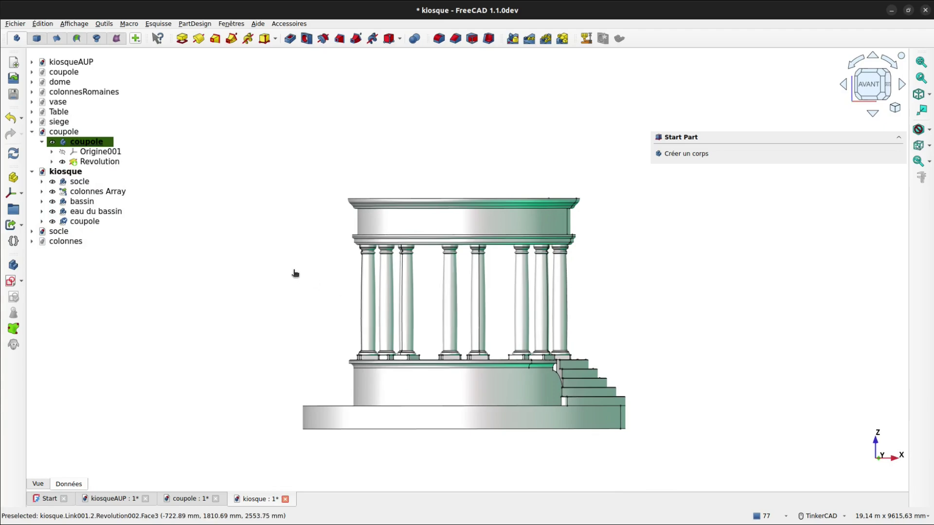
key(ctrl+s)
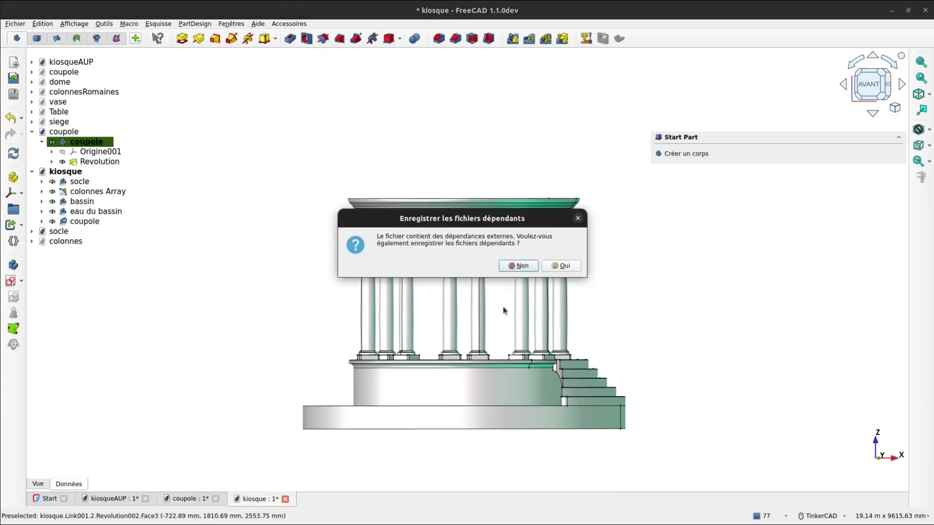
click(564, 266)
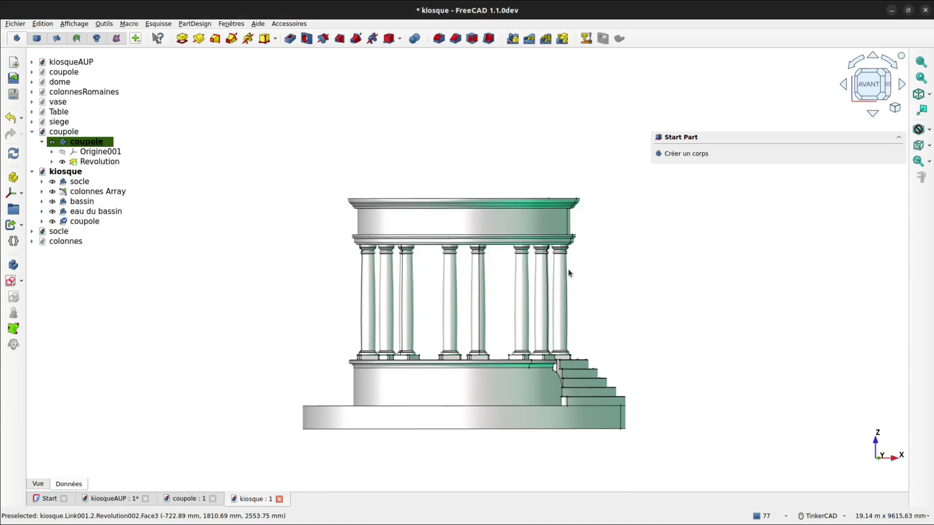
In the coupole document, create a sketch on the XZ plane with an offset of -2500 mm
click(192, 499)
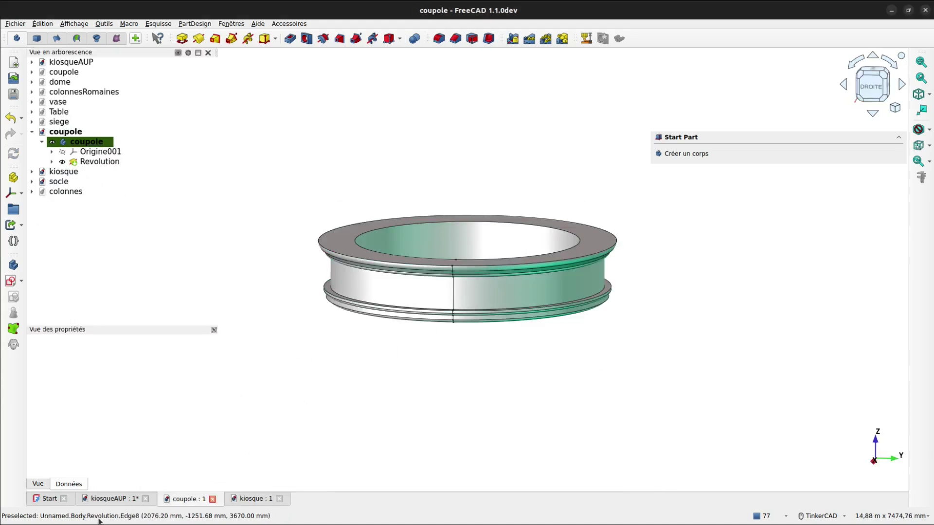
click(111, 501)
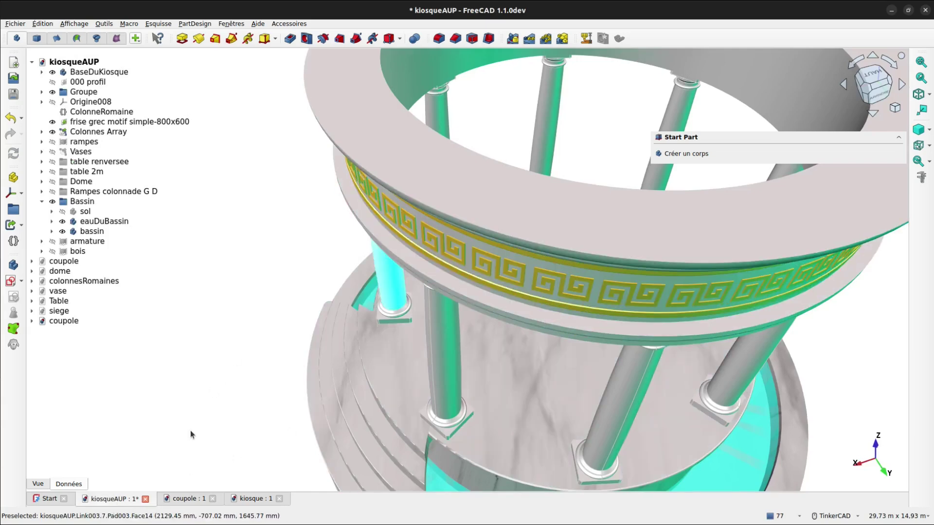
click(187, 501)
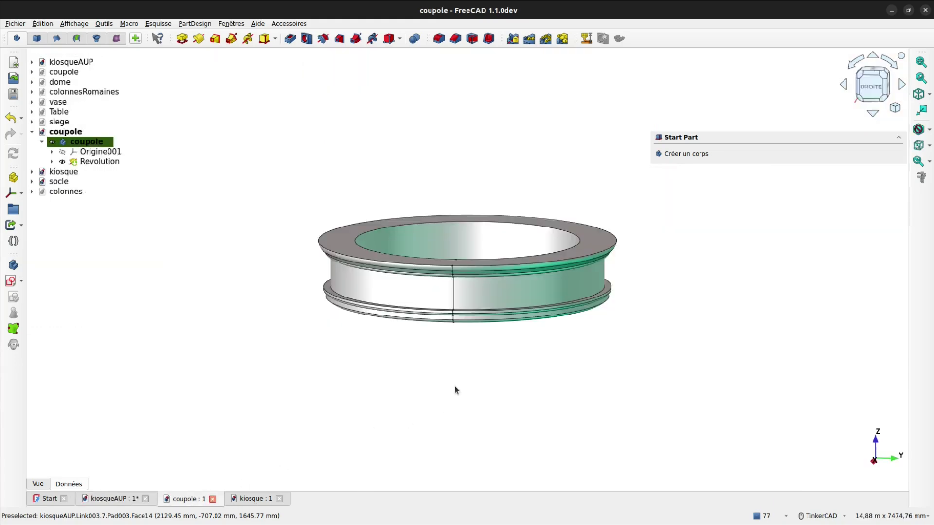
right_drag(457, 391, 452, 371)
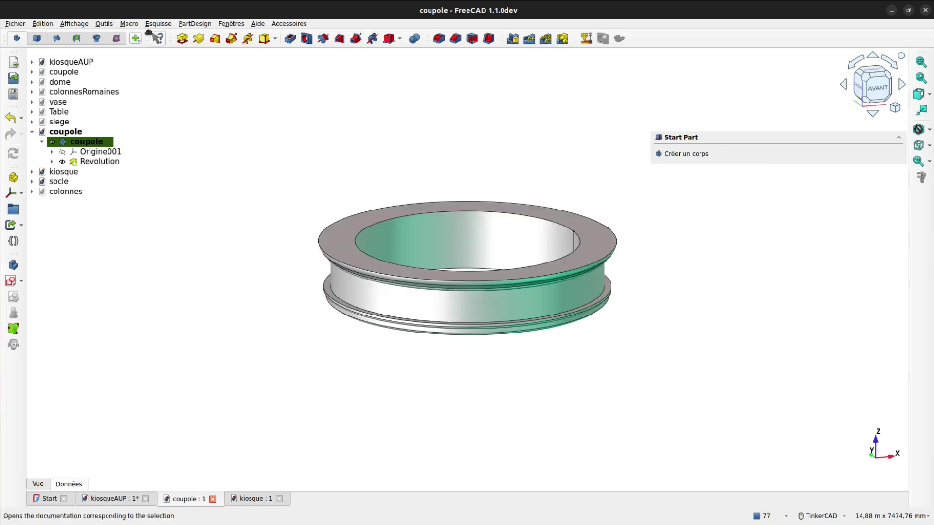
click(39, 40)
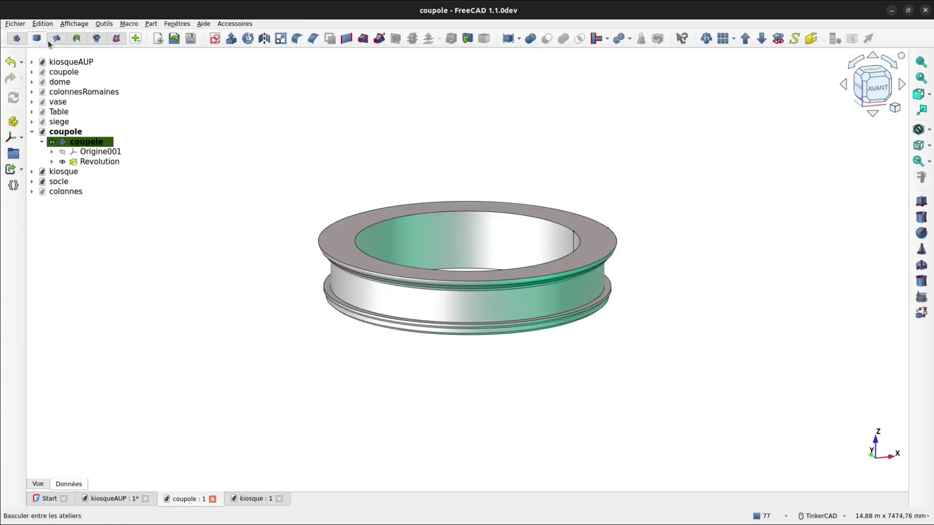
click(214, 39)
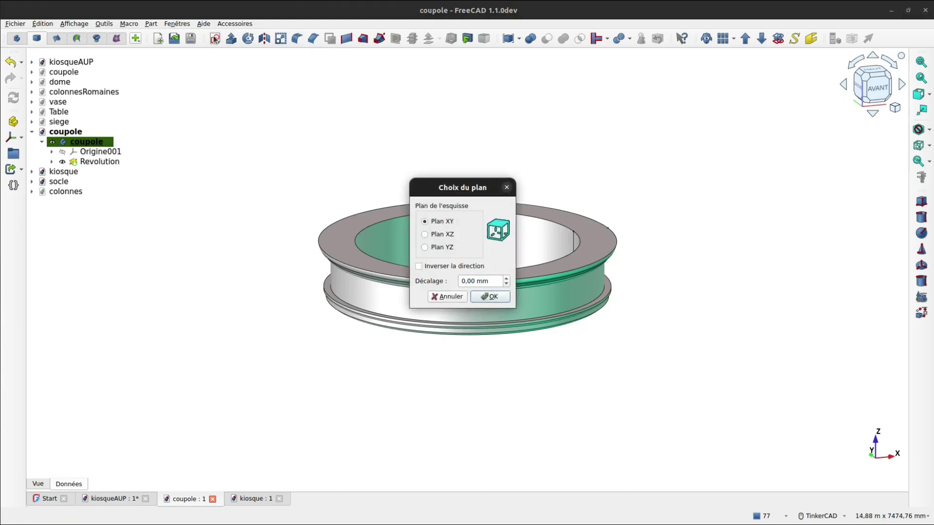
click(424, 235)
click(460, 280)
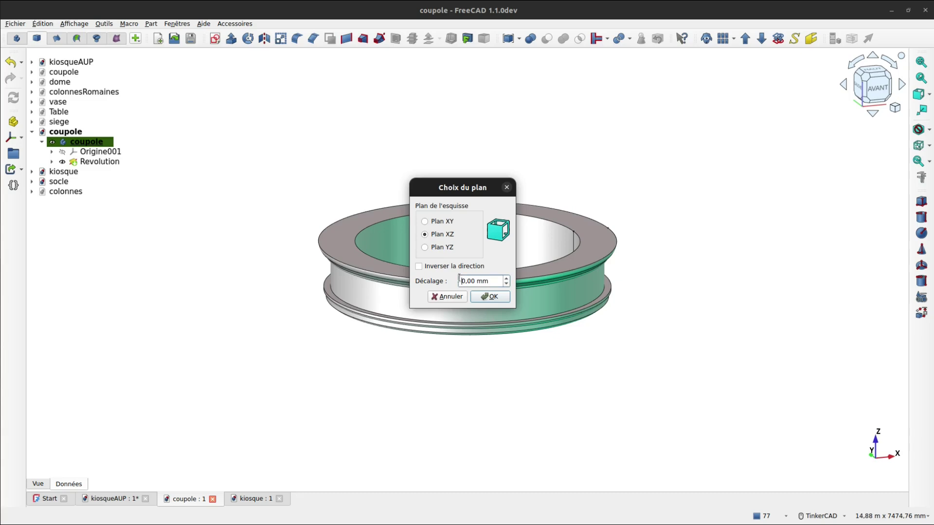
text(-250)
click(490, 296)
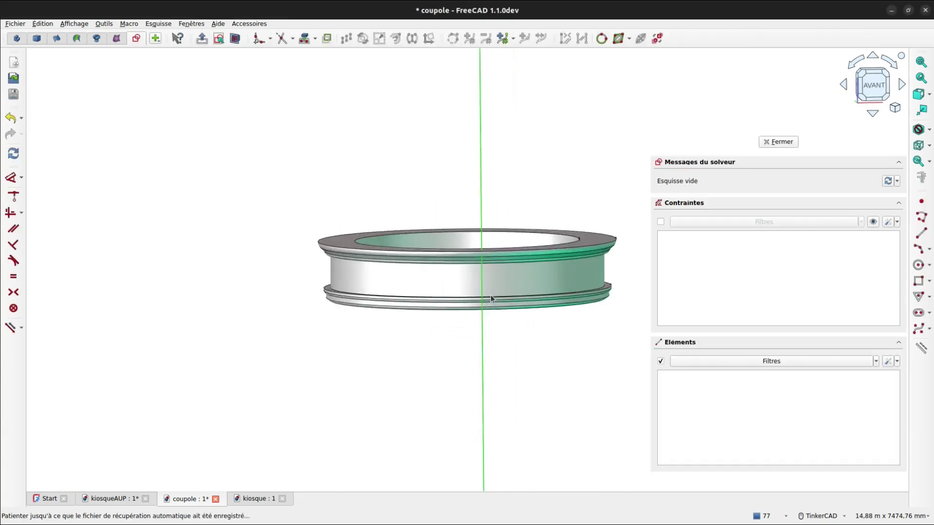
Draw a construction rectangle 390 mm wide and 180 mm high on the ring's band, just right of the vertical axis
middle_drag(496, 273, 428, 232)
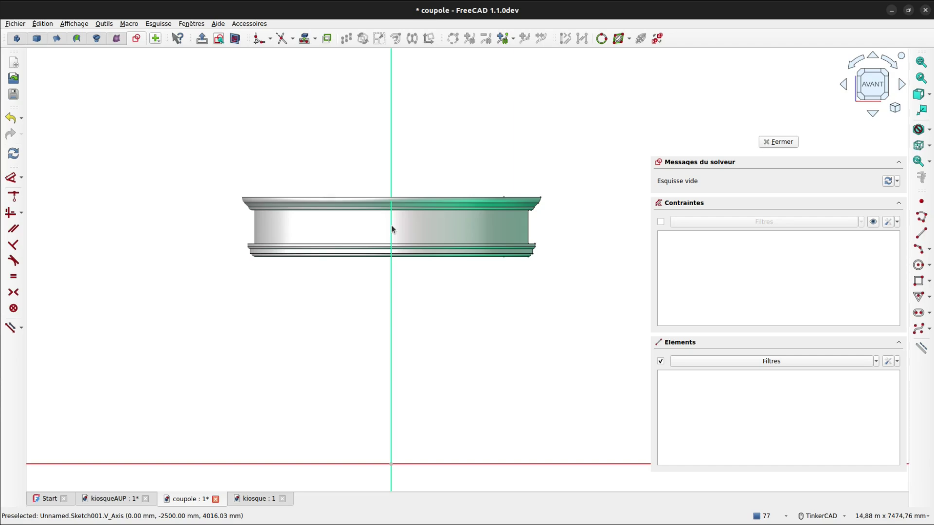
scroll(392, 230, up, 4)
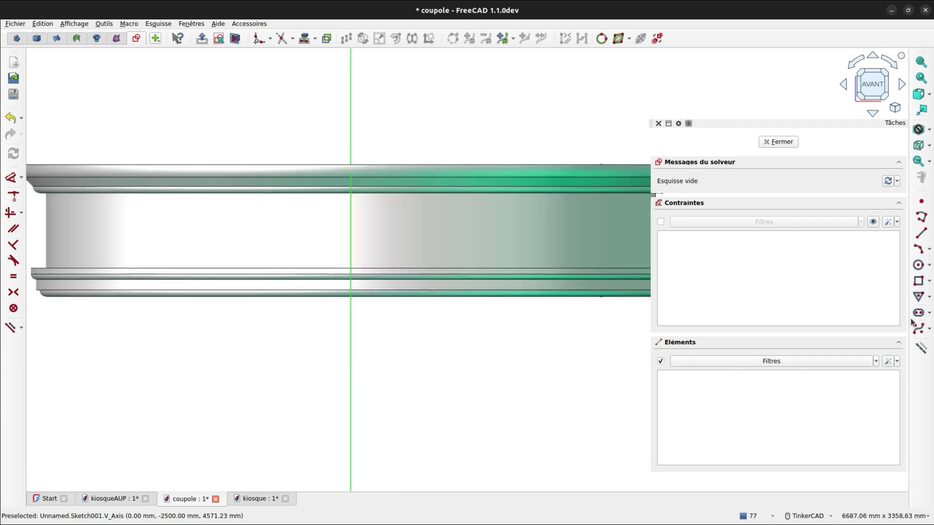
click(919, 280)
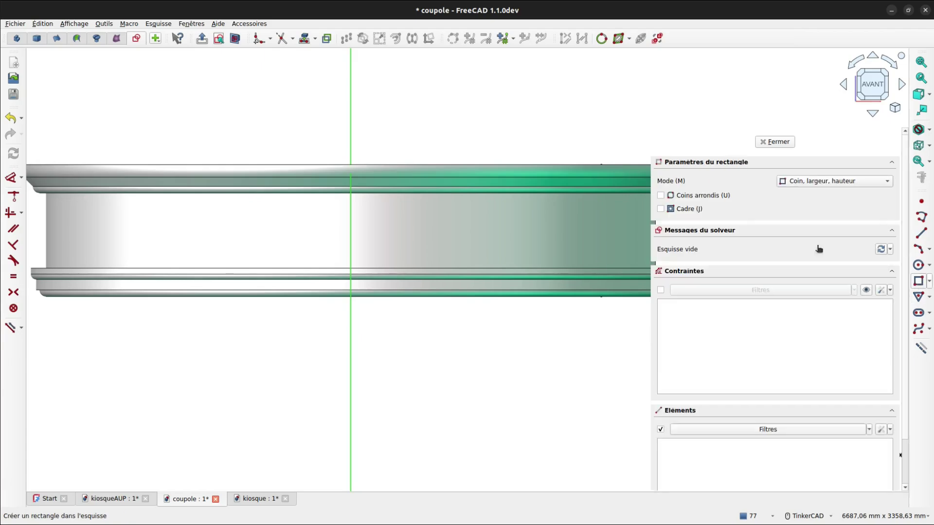
click(366, 238)
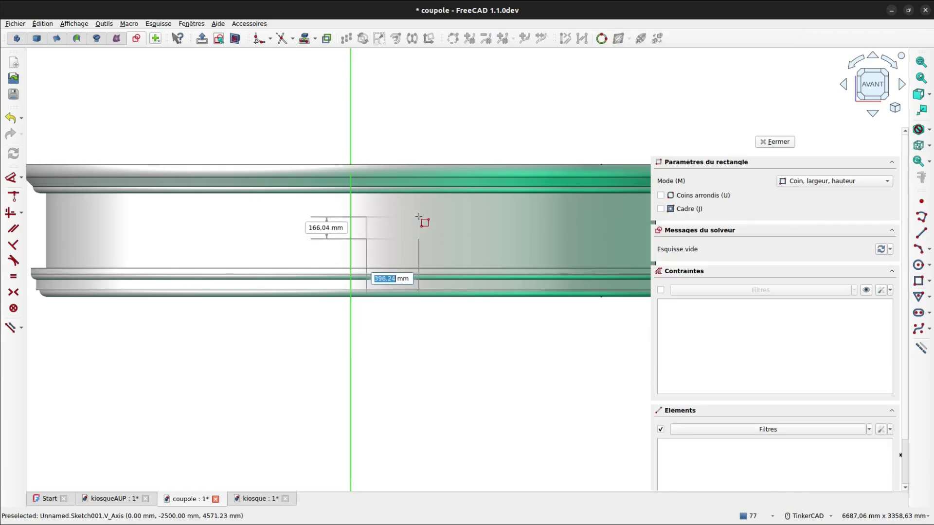
text(3)
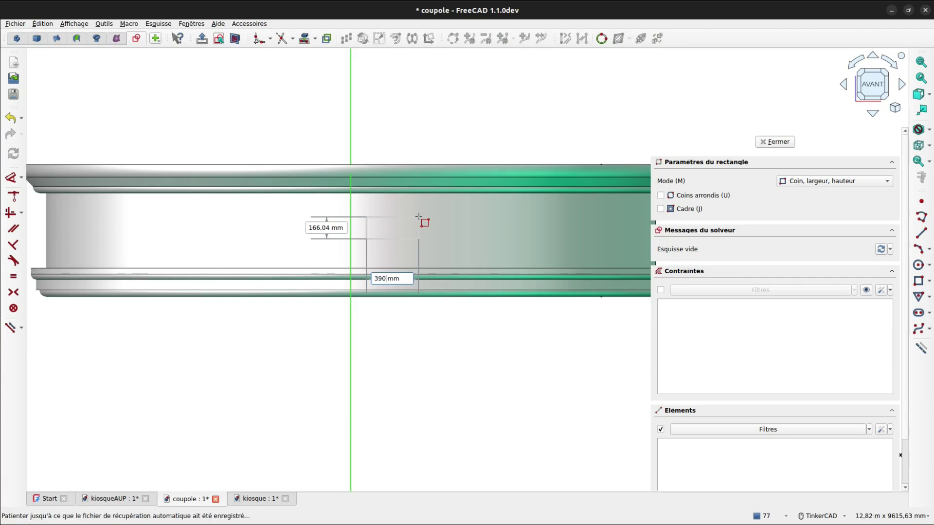
key(Tab)
text(18)
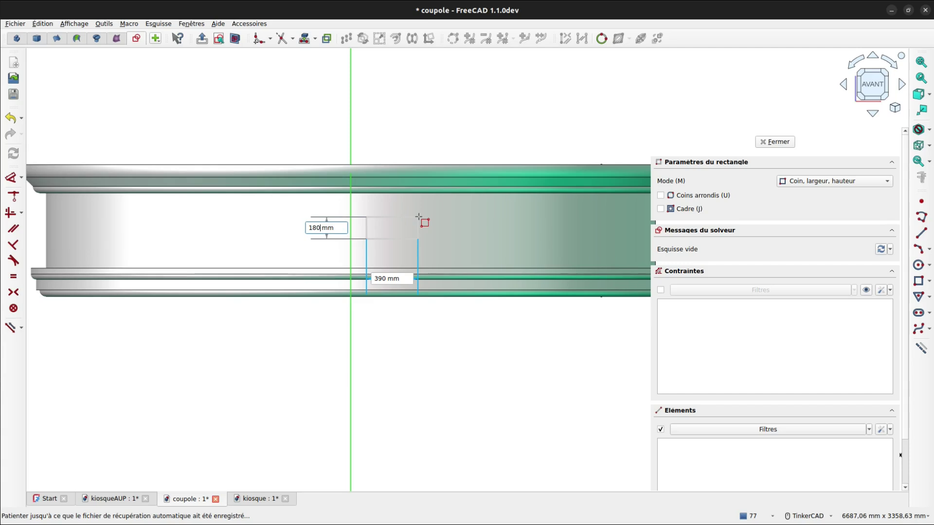
text(0)
key(Return)
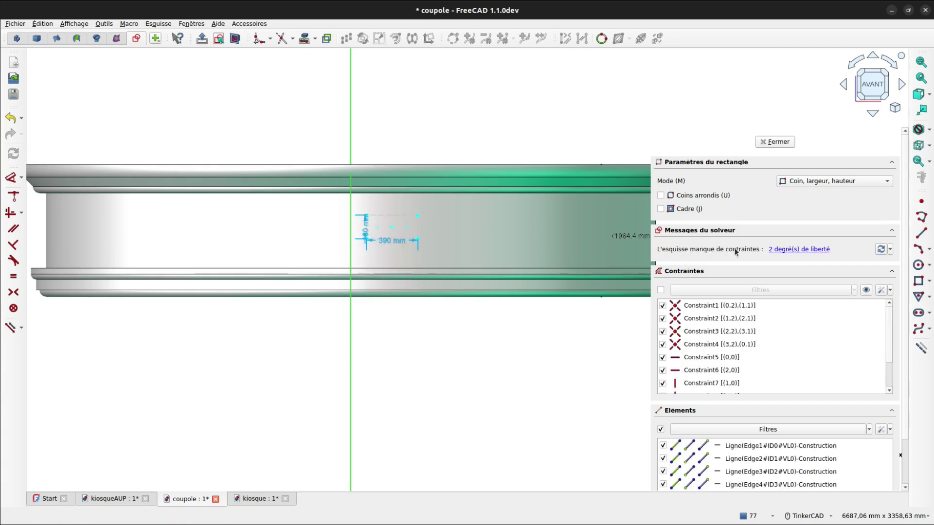
Draw a 30 mm construction line at 180° from the midpoint of the rectangle's left side toward the vertical axis
click(921, 233)
scroll(353, 210, up, 5)
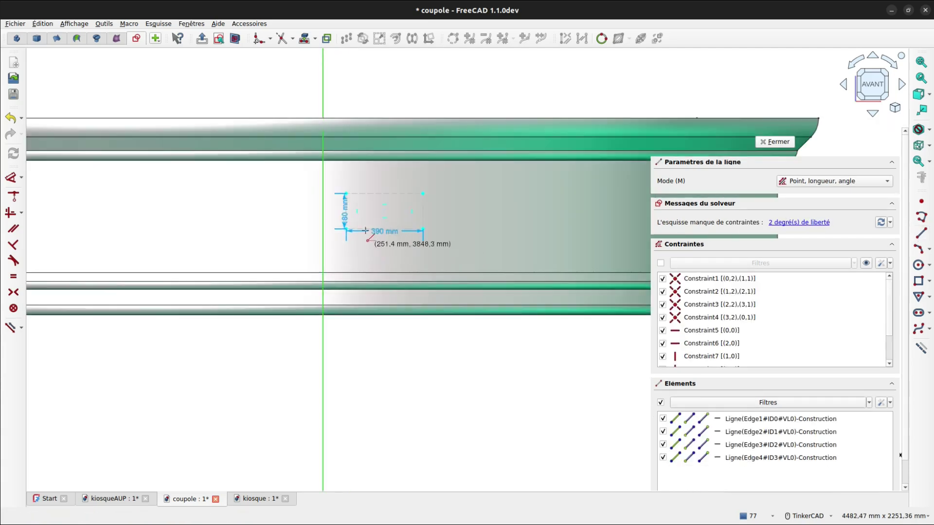
click(331, 191)
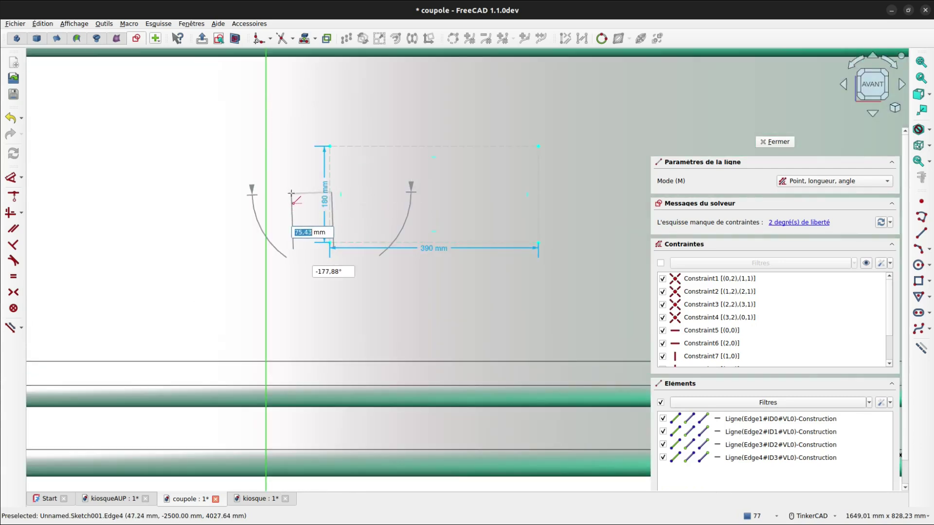
text(30)
key(Tab)
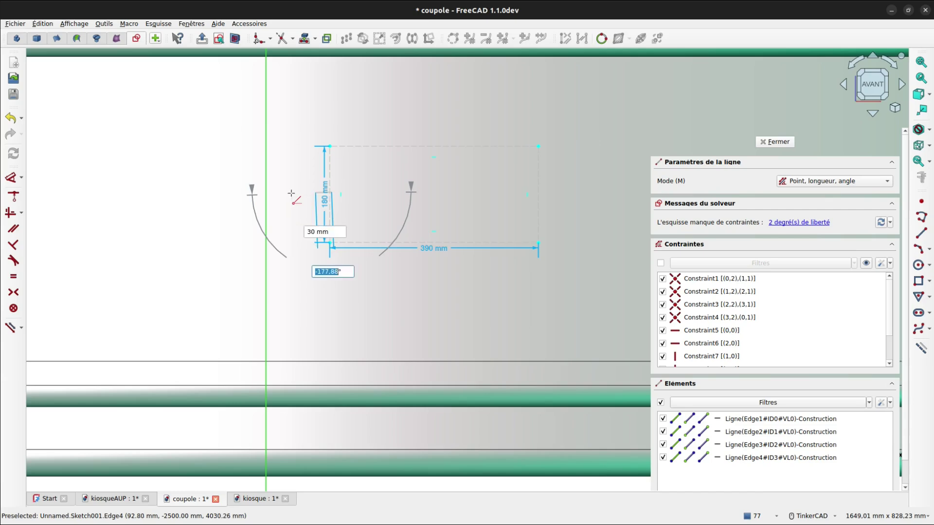
text(180)
key(Return)
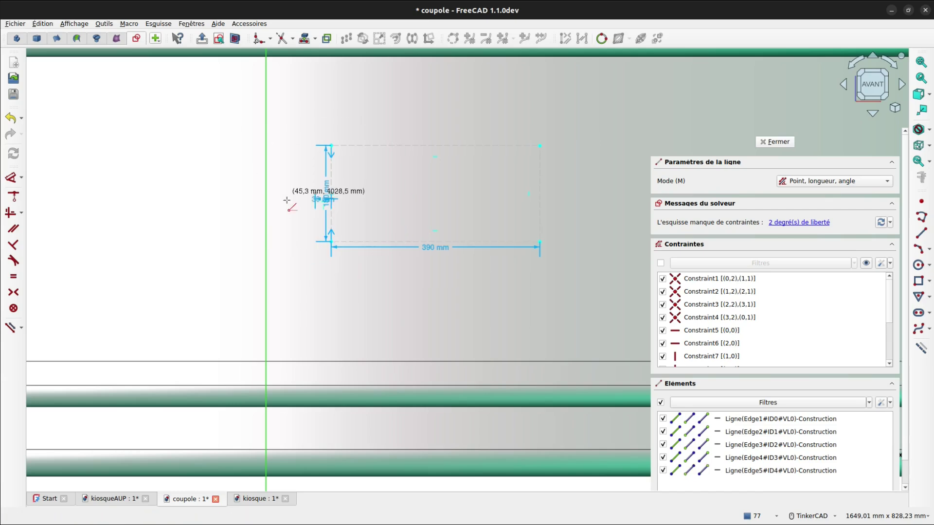
Constrain the free end of the 30 mm construction line to lie on the sketch's vertical axis
scroll(286, 200, up, 5)
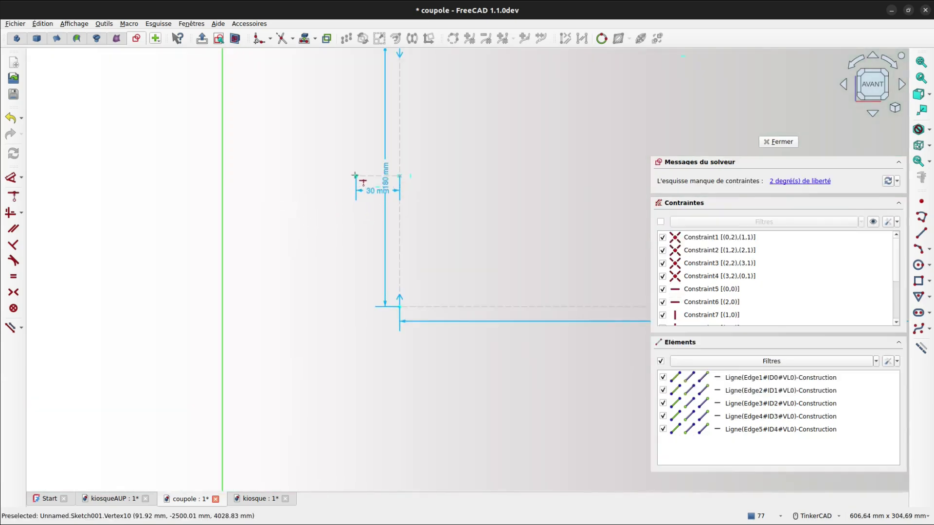
click(355, 176)
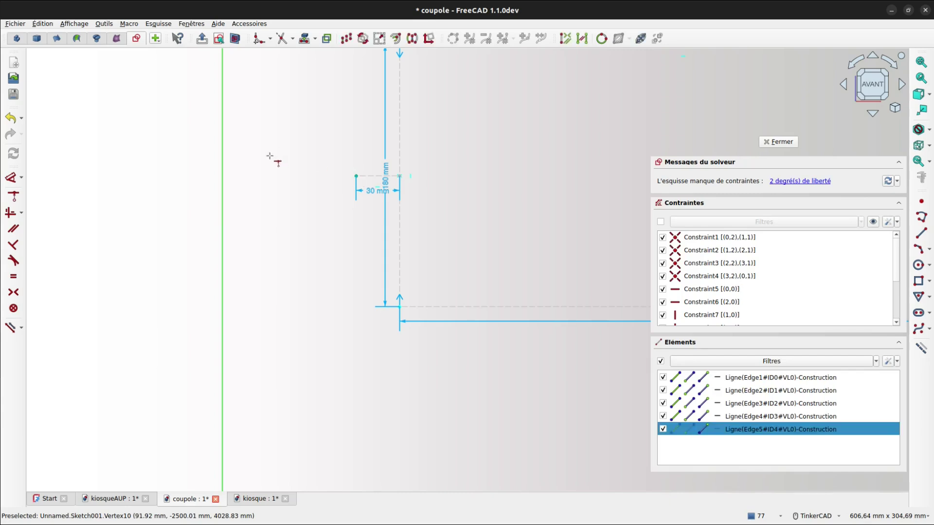
click(223, 181)
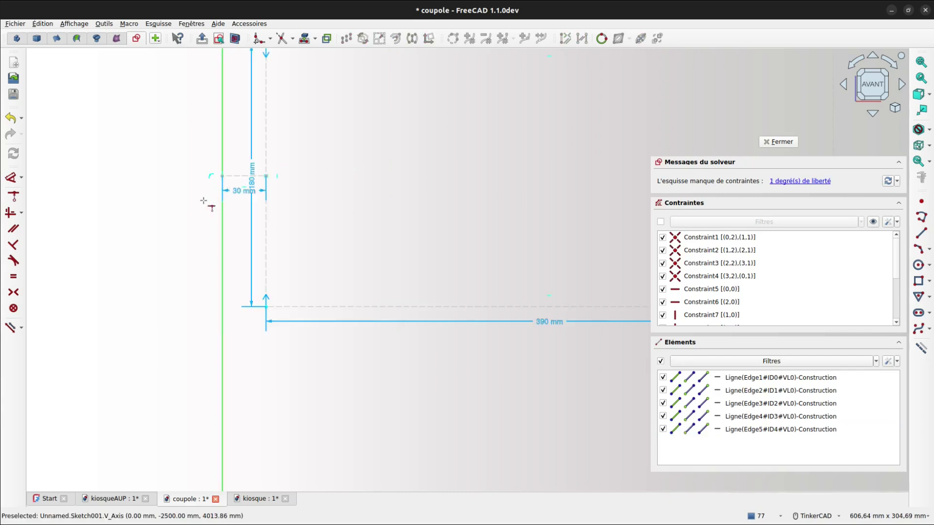
right_click(200, 208)
Dimension the height of the 30 mm line's endpoint on the vertical axis as 4000 mm
key(d)
click(221, 175)
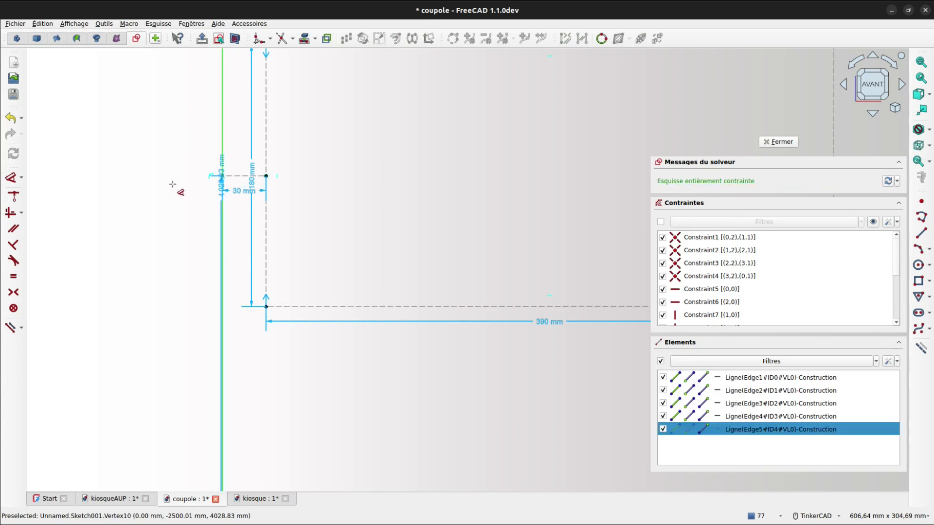
click(154, 237)
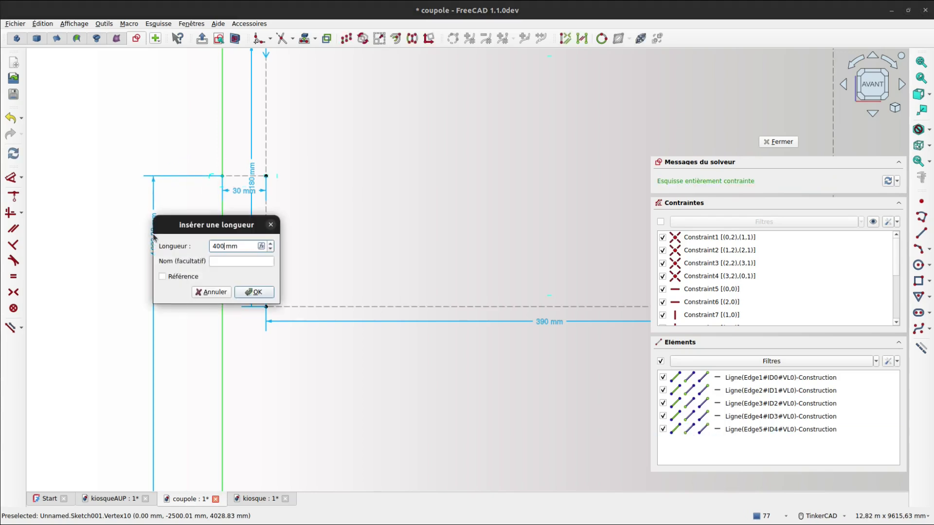
key(Return)
Translate-copy the rectangle's left side rightward, making 12 copies spaced 30 mm apart with equality constraints applied
scroll(479, 227, down, 4)
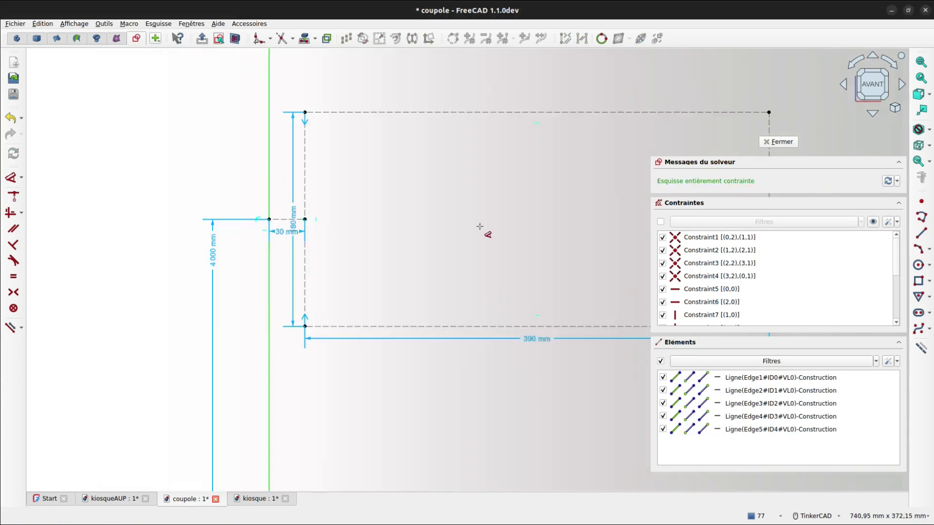
middle_drag(536, 220, 449, 185)
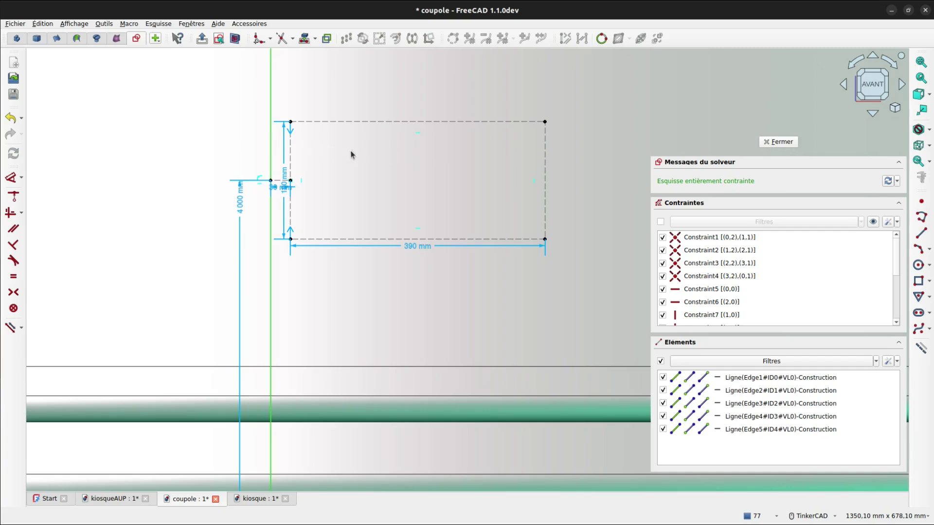
click(291, 152)
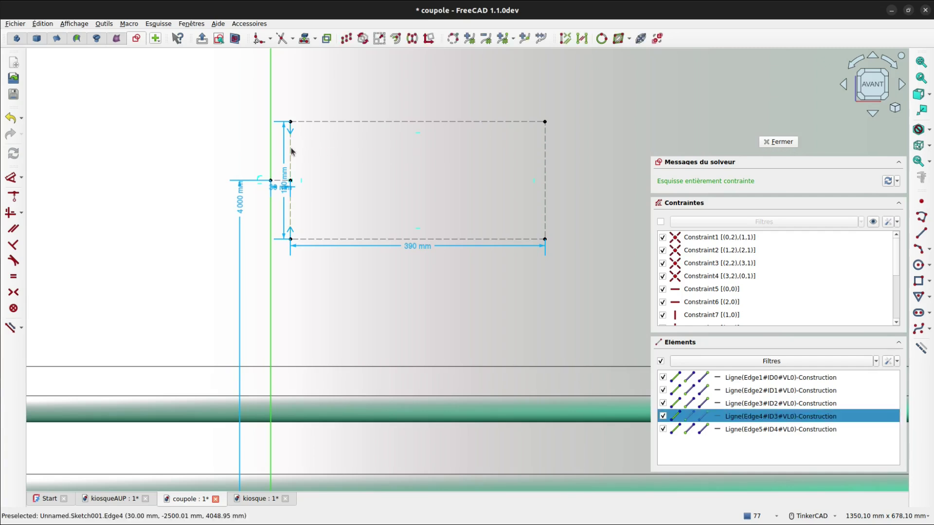
click(346, 39)
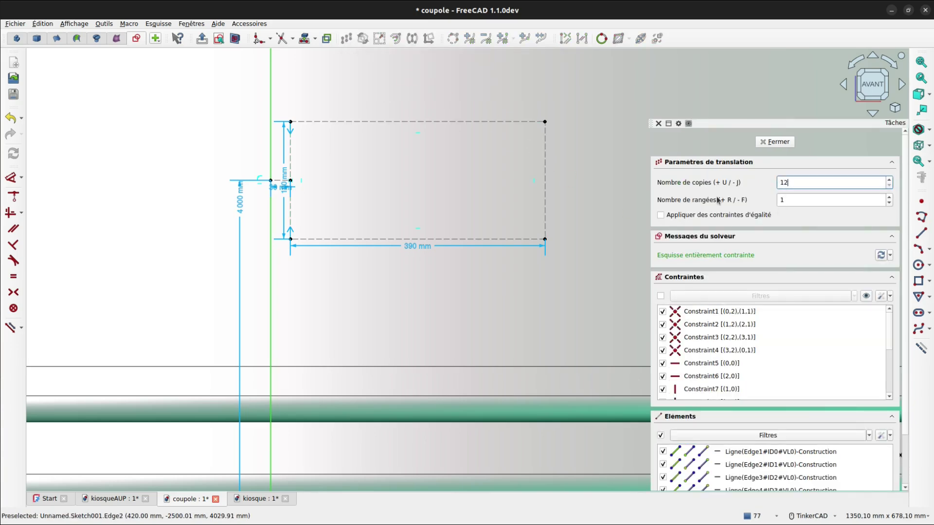
click(661, 215)
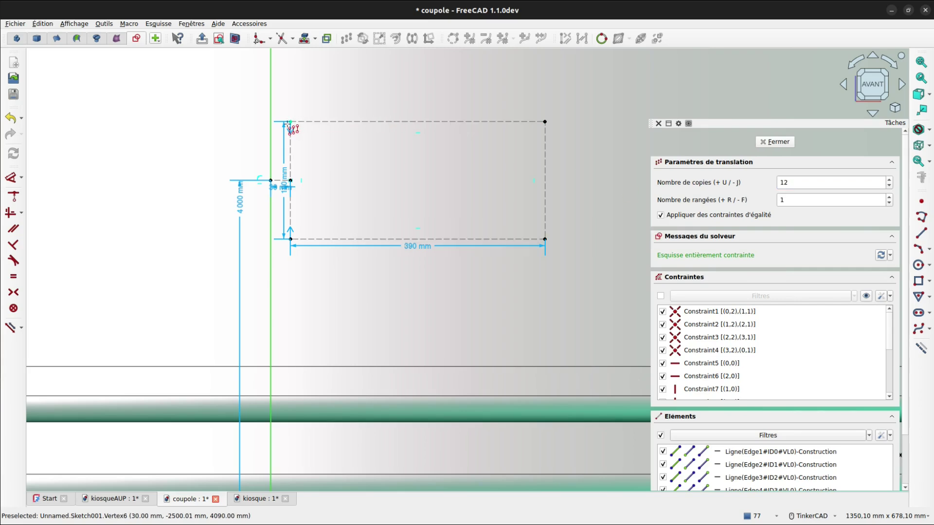
click(291, 121)
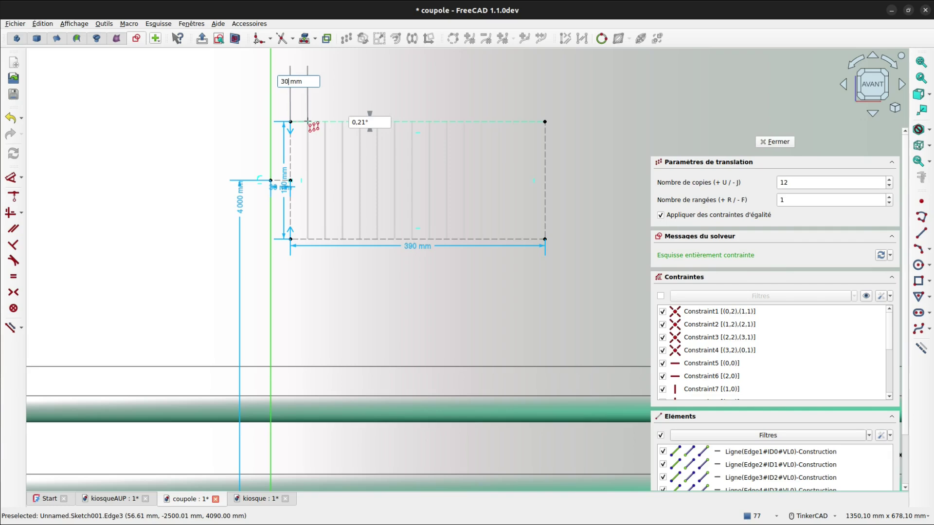
text(30)
key(Tab)
key(Return)
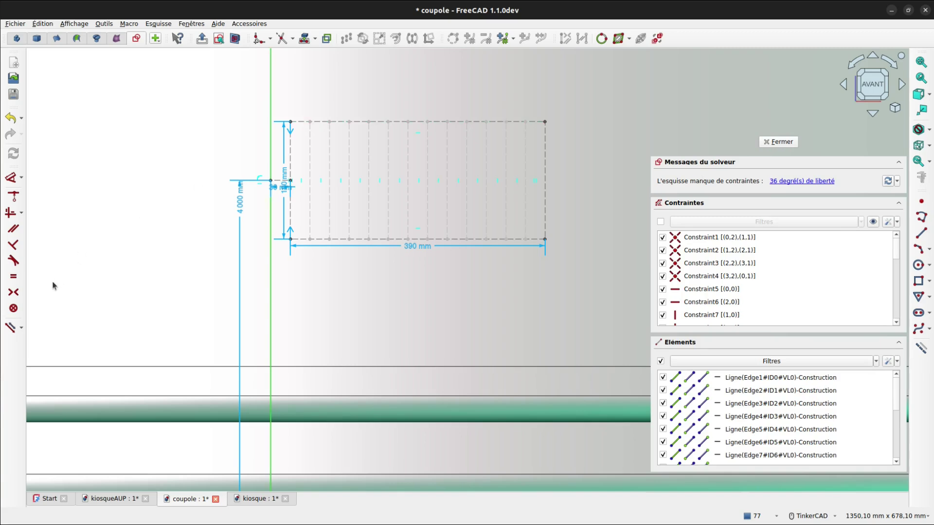
Apply a Block constraint to each of the 12 copied vertical grid lines inside the rectangle
click(525, 141)
click(506, 140)
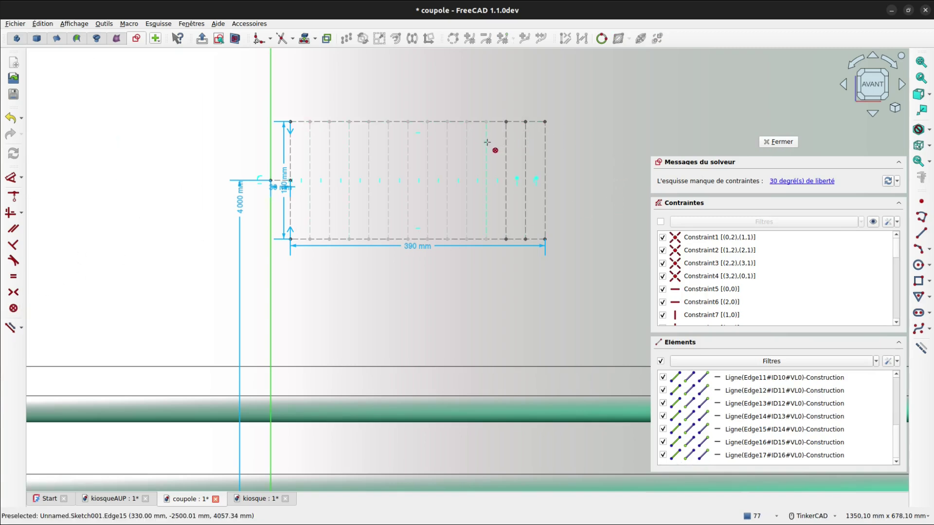
click(448, 150)
click(427, 157)
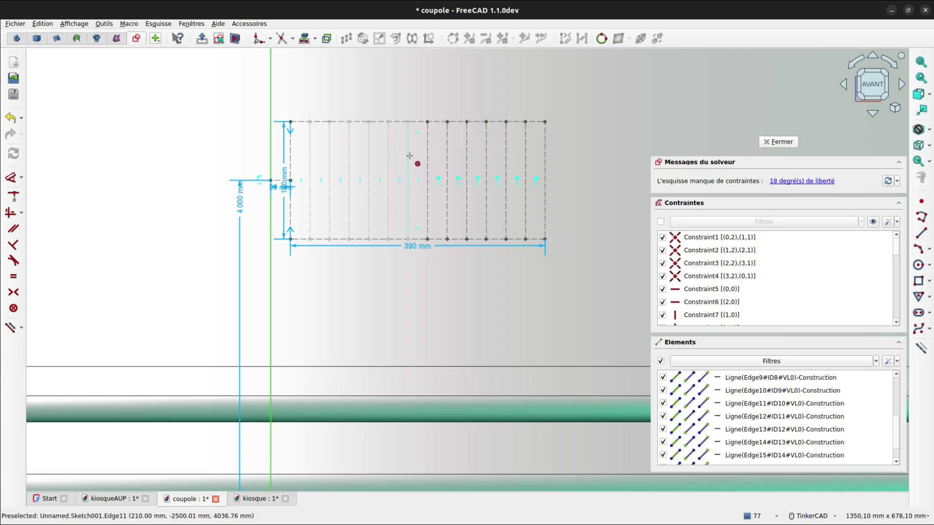
click(409, 156)
click(389, 157)
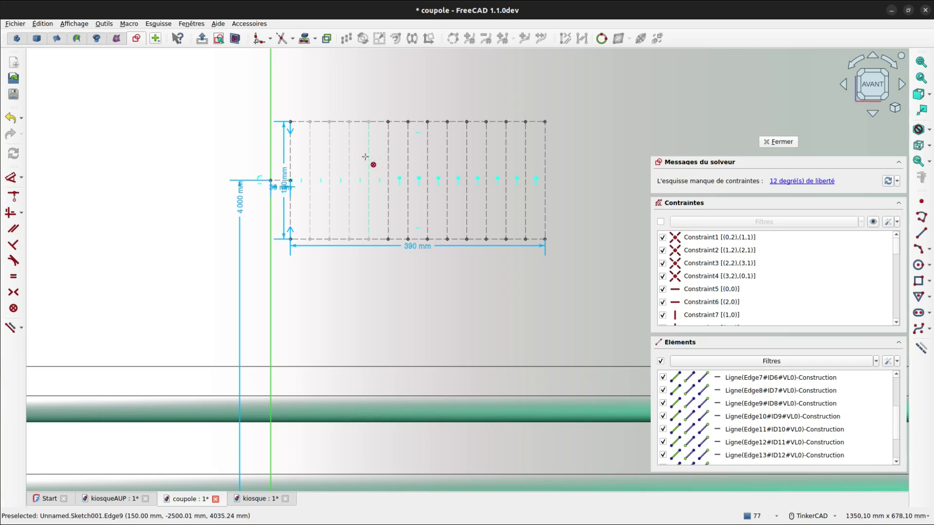
click(368, 156)
click(349, 154)
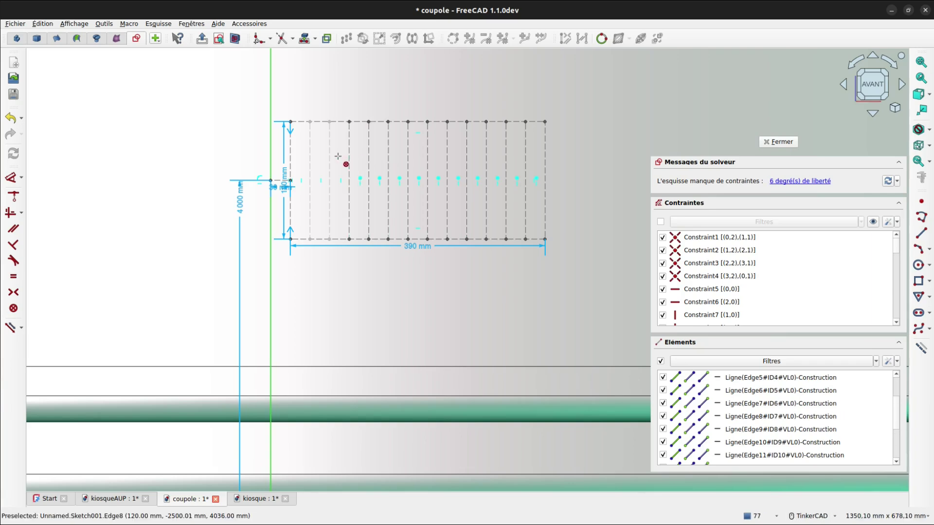
click(330, 156)
click(311, 160)
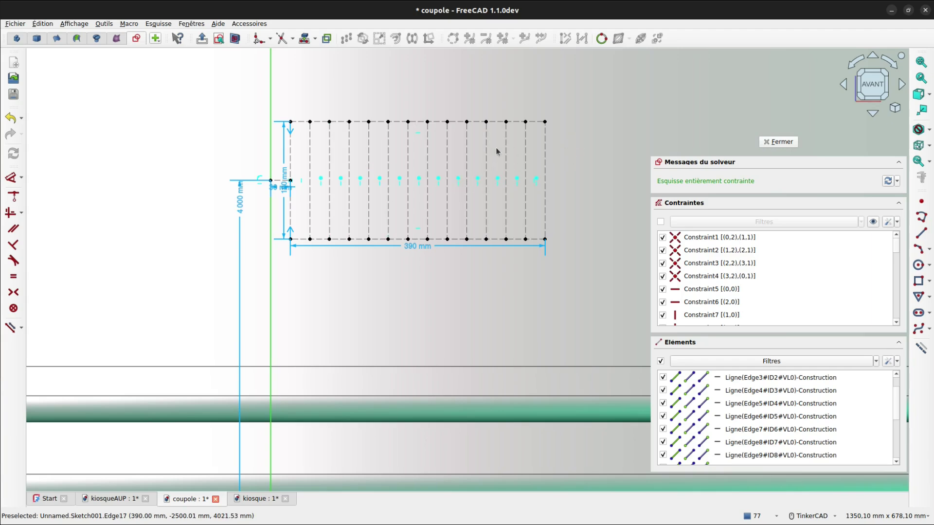
Translate-copy the rectangle's bottom side upward, making 5 copies spaced 30 mm apart with equality constraints applied
click(339, 240)
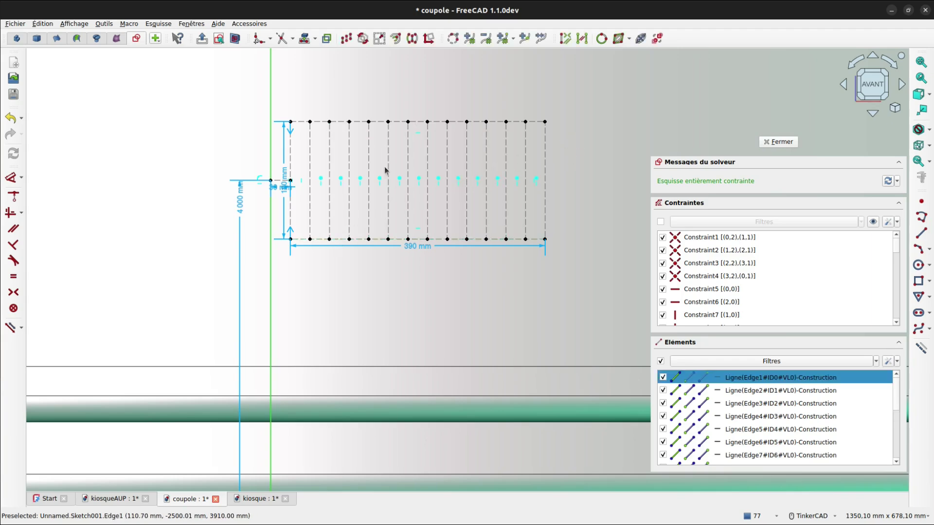
click(346, 38)
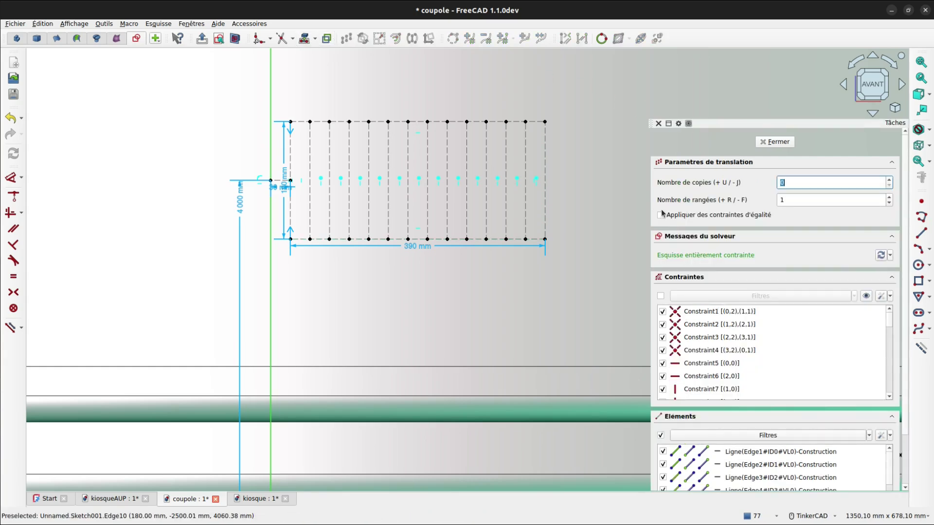
click(662, 214)
click(784, 181)
click(545, 238)
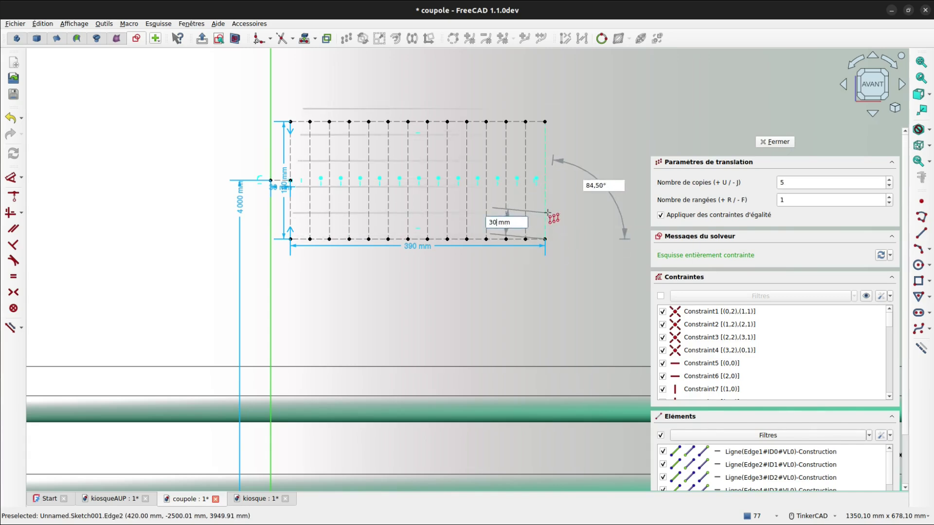
text(30)
key(Tab)
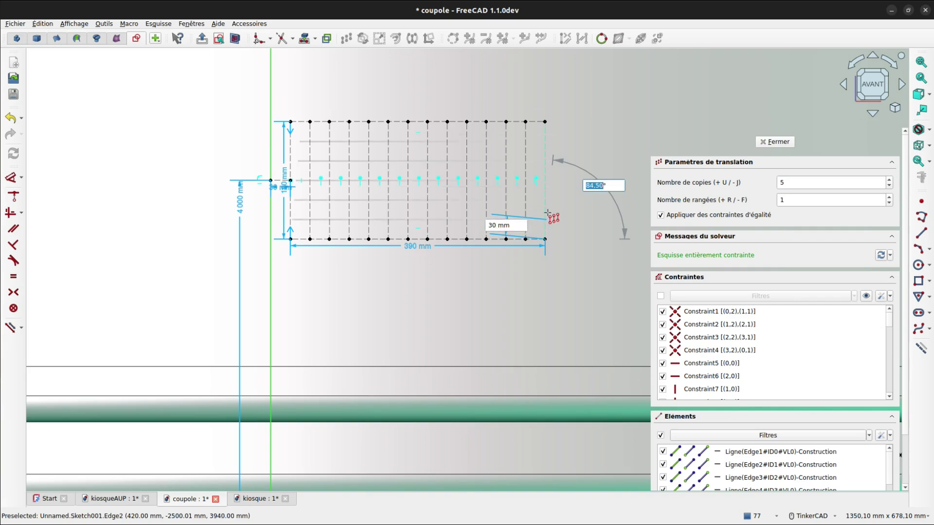
key(Return)
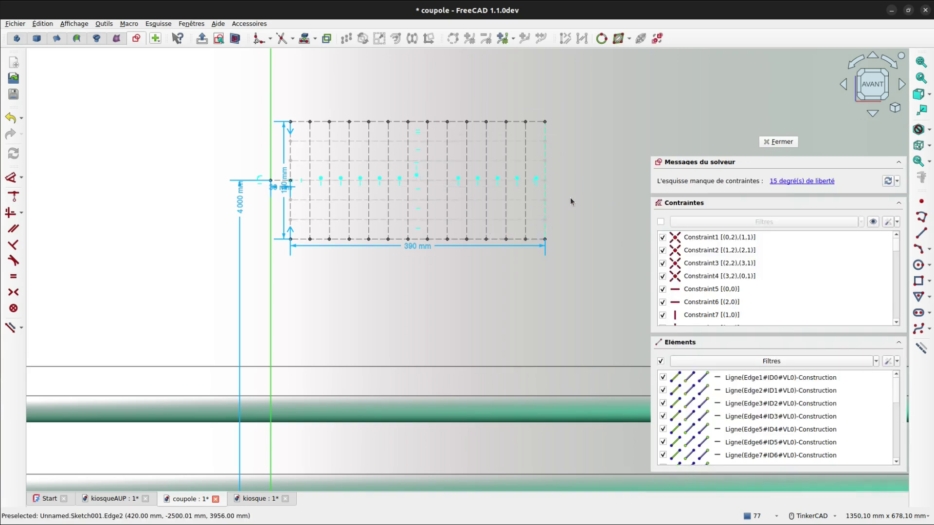
Apply a Block constraint to each of the 5 copied horizontal grid lines inside the rectangle
click(14, 309)
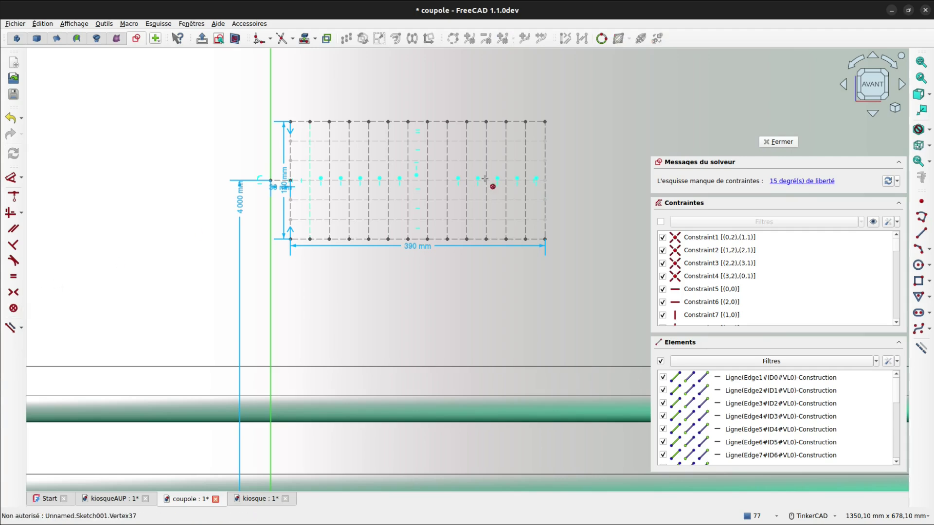
click(536, 218)
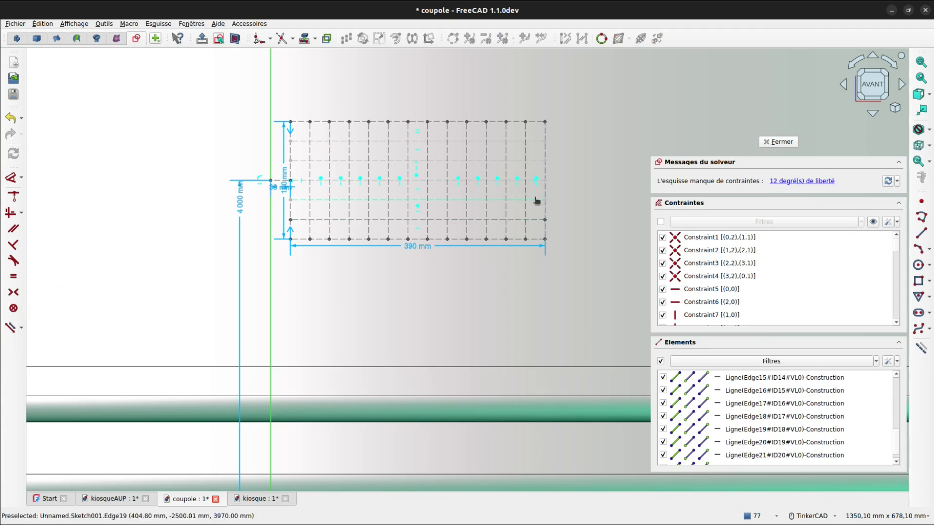
click(536, 198)
click(535, 182)
click(535, 162)
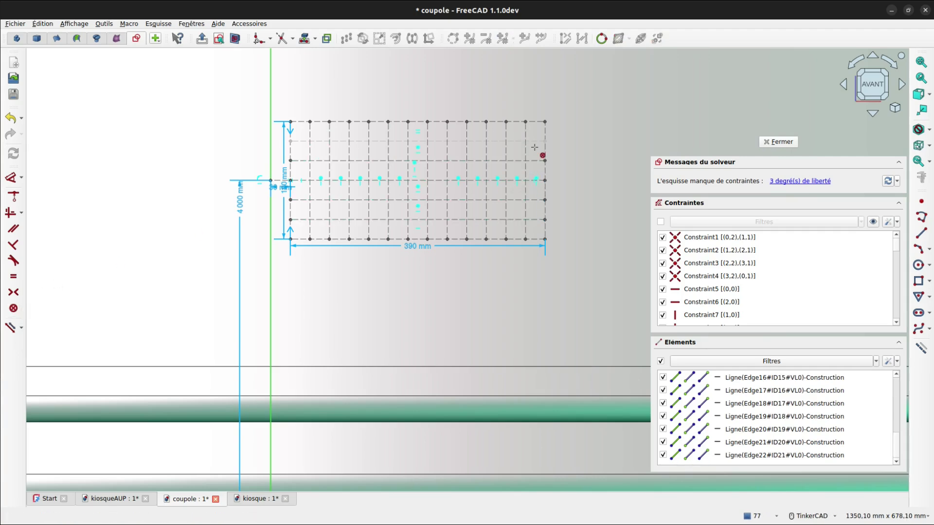
click(536, 142)
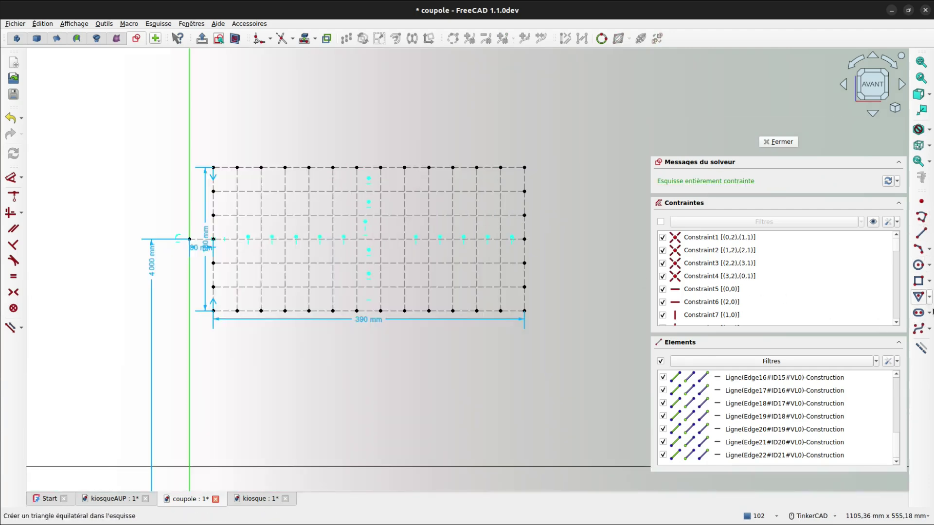
Start a polyline at the grid's upper-right corner and run it five cells left, four down, three right, two up and one left
click(920, 208)
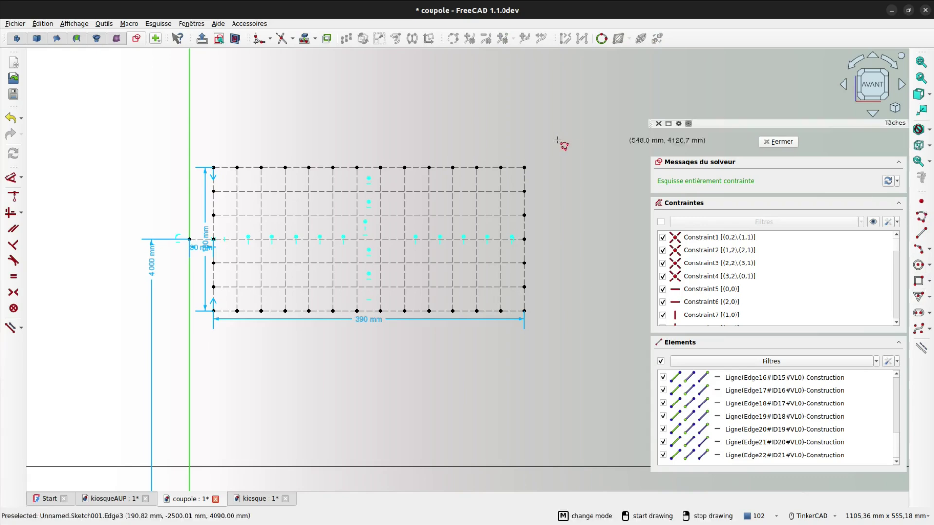
click(527, 162)
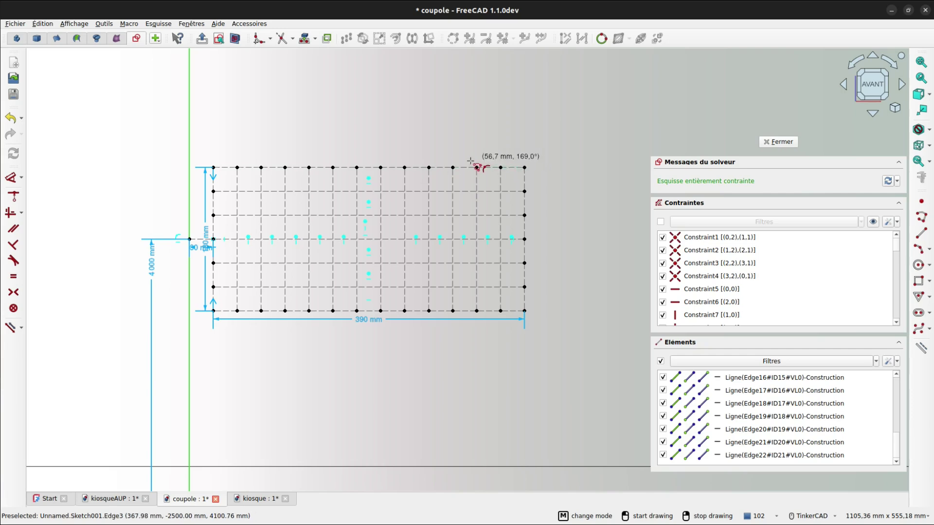
click(405, 167)
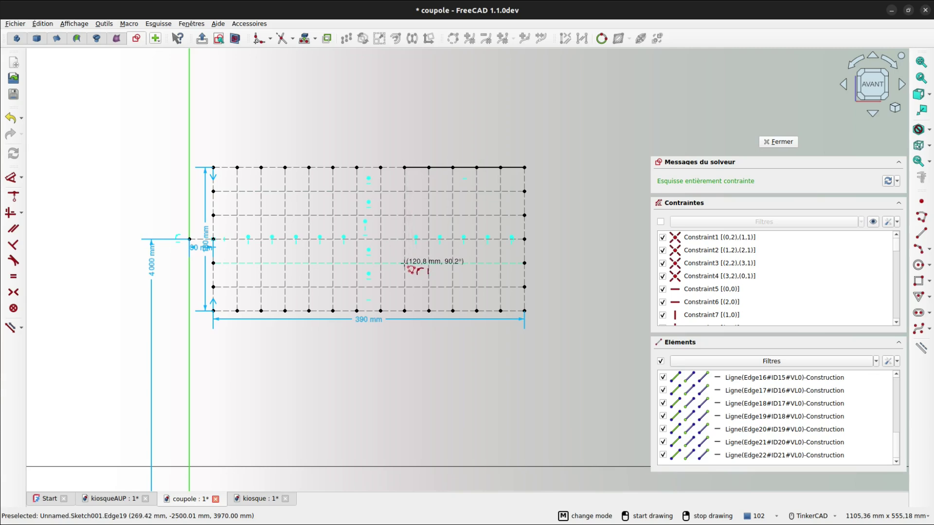
click(405, 264)
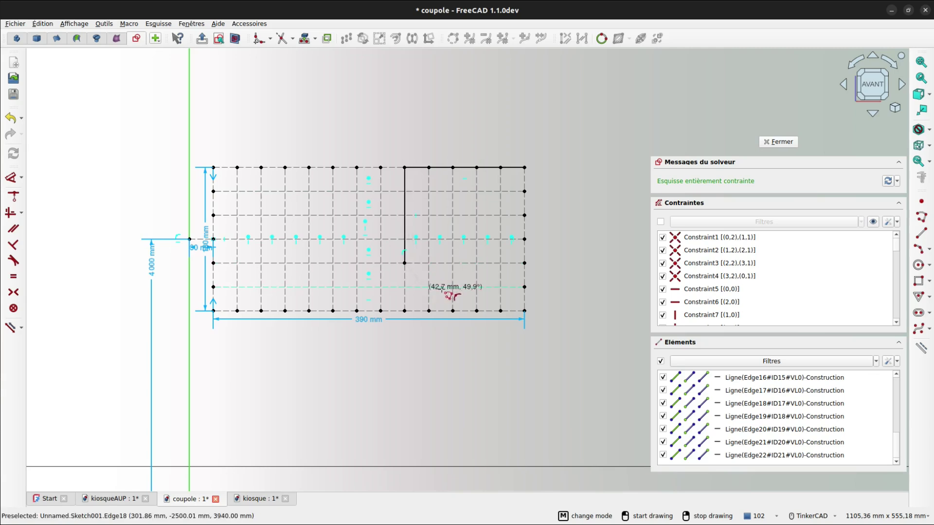
click(477, 263)
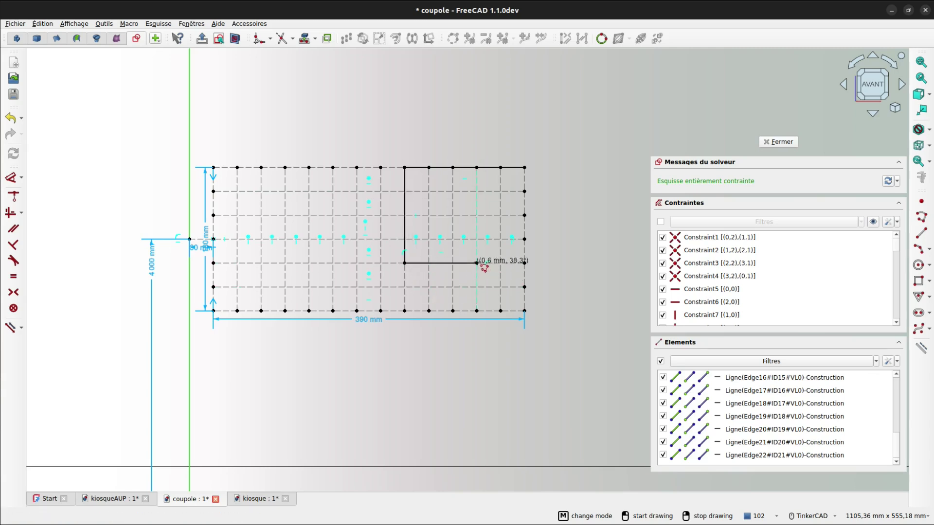
click(477, 215)
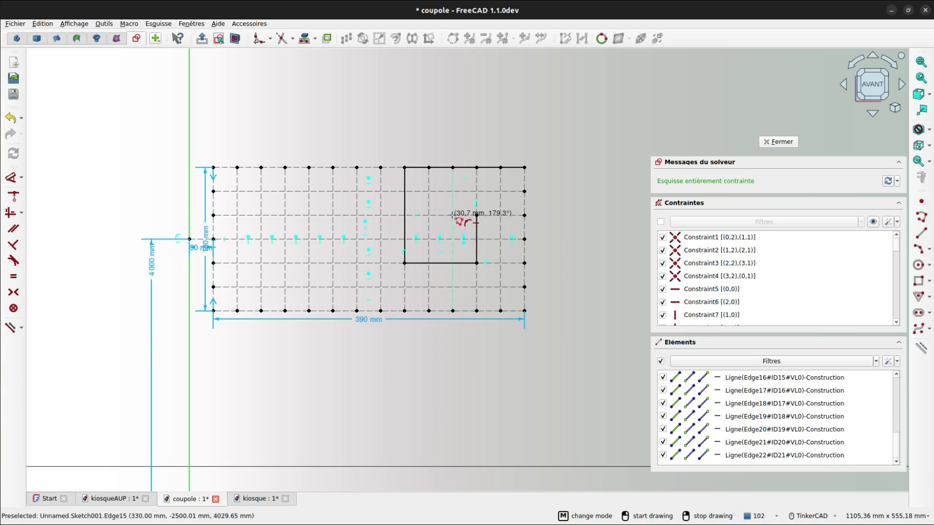
click(453, 215)
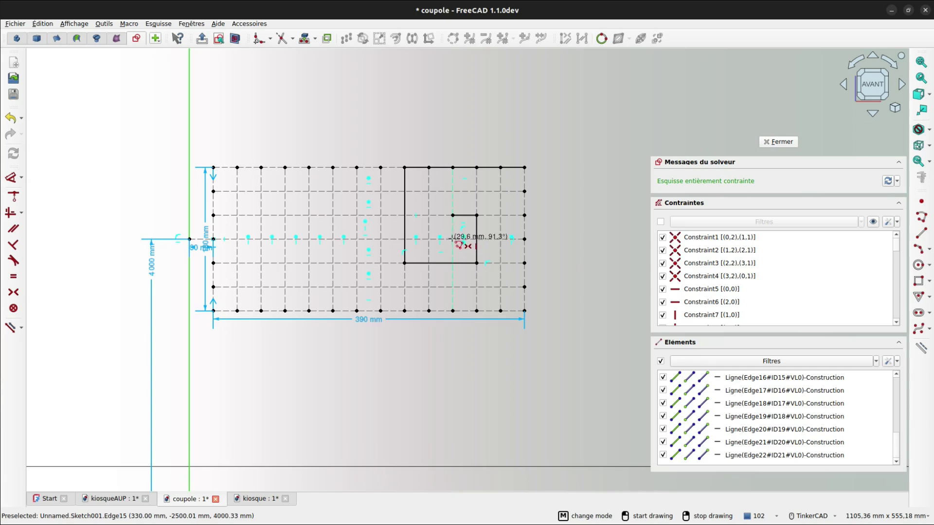
Continue the polyline with a slanted segment to the middle grid line, about 4 mm right of the column, and a horizontal one to the neighbouring left column
scroll(453, 238, up, 10)
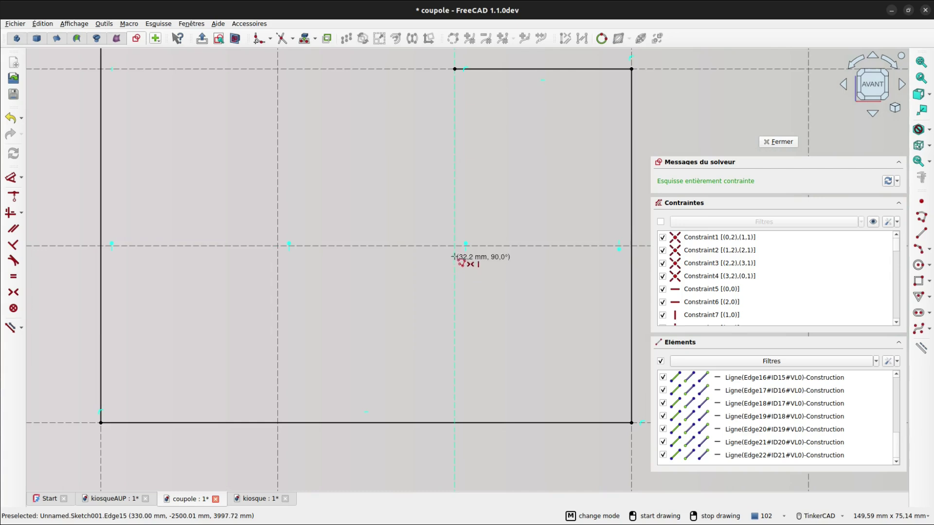
click(479, 245)
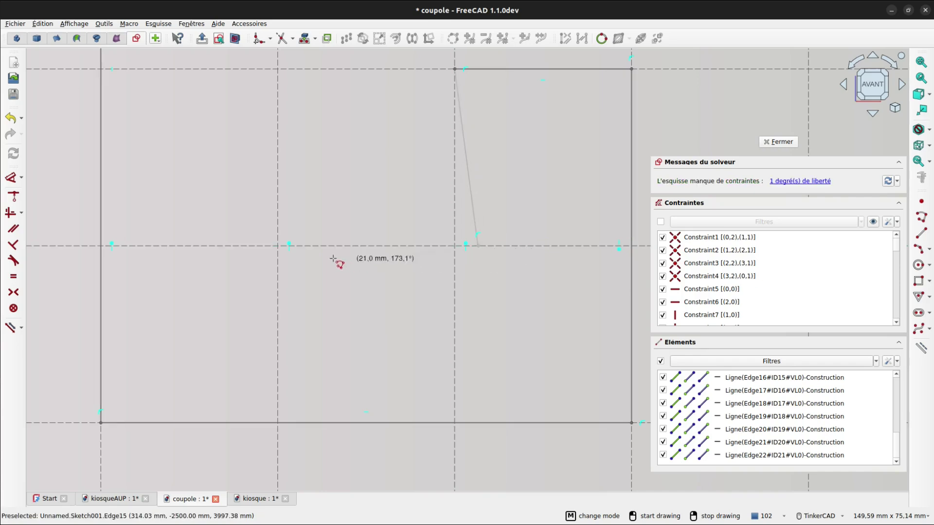
click(278, 245)
Continue the polyline from the middle grid line two cells up, three right, four down and five left
scroll(321, 253, down, 5)
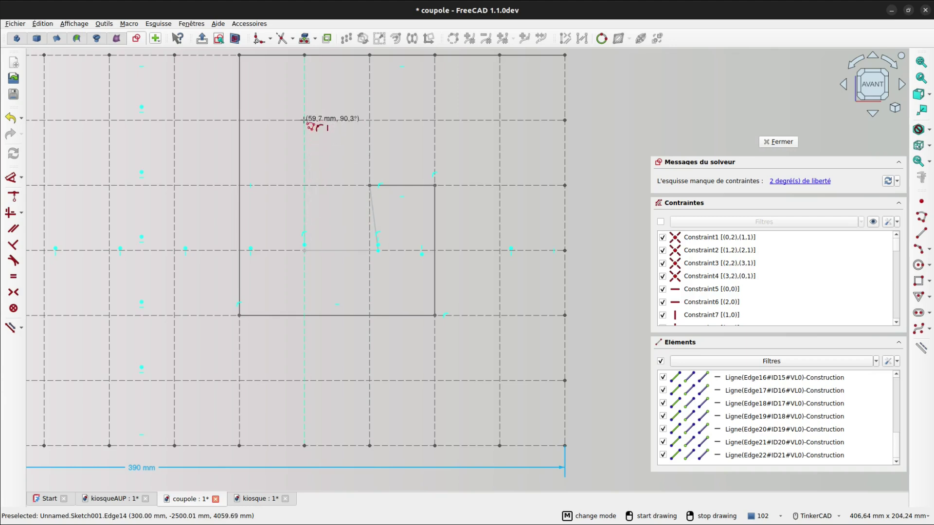
click(305, 121)
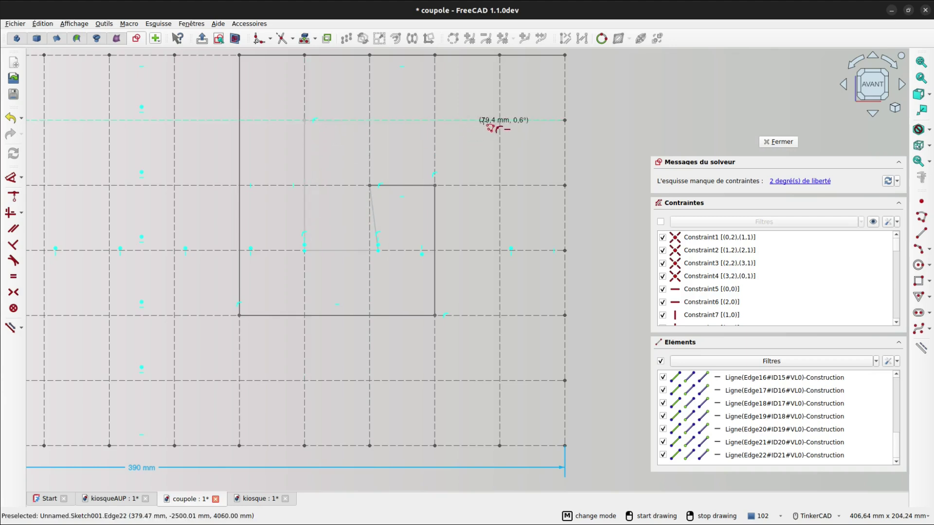
click(499, 120)
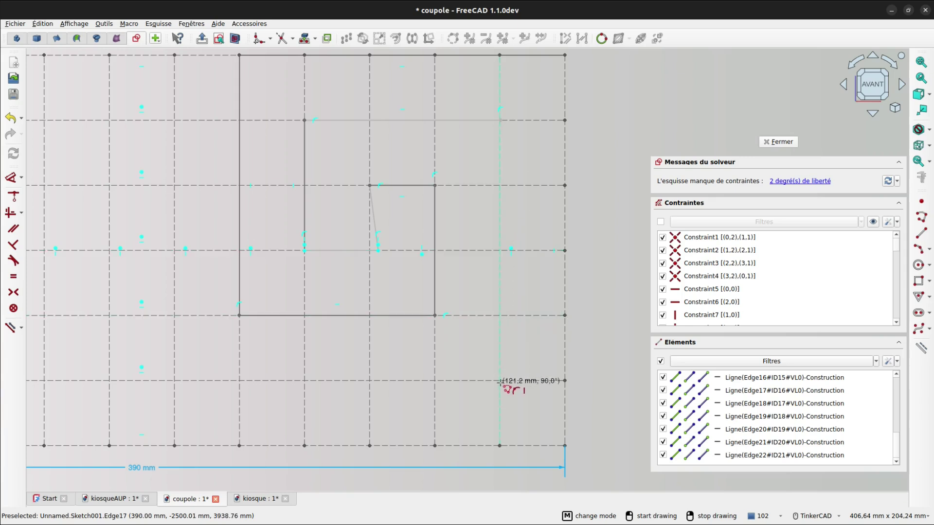
click(499, 382)
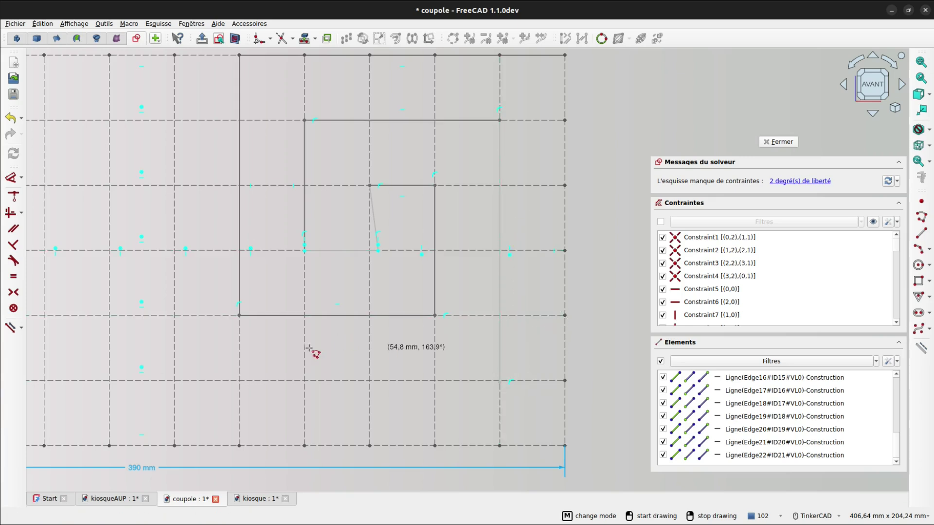
click(174, 383)
Continue the polyline up to the grid's top edge, seven cells left, six down and five right along the bottom edge
scroll(199, 286, down, 4)
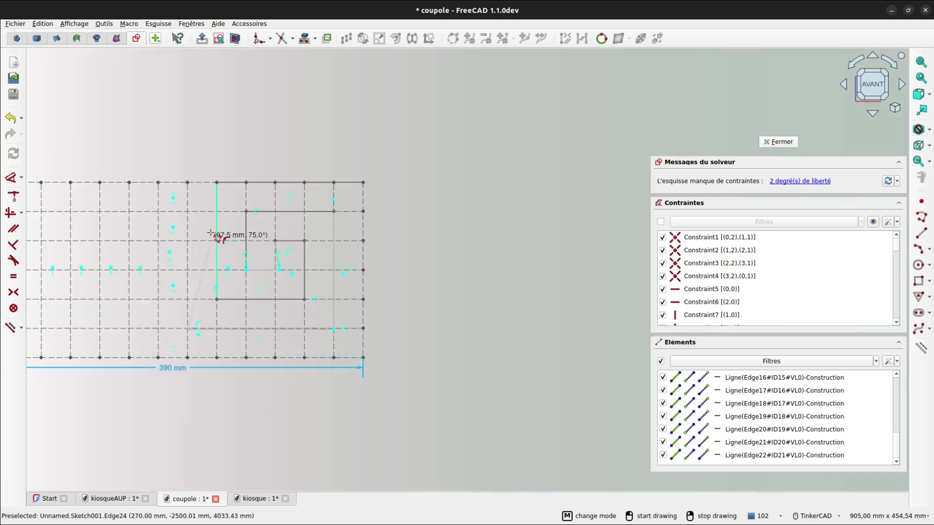
click(187, 183)
middle_drag(190, 163, 453, 168)
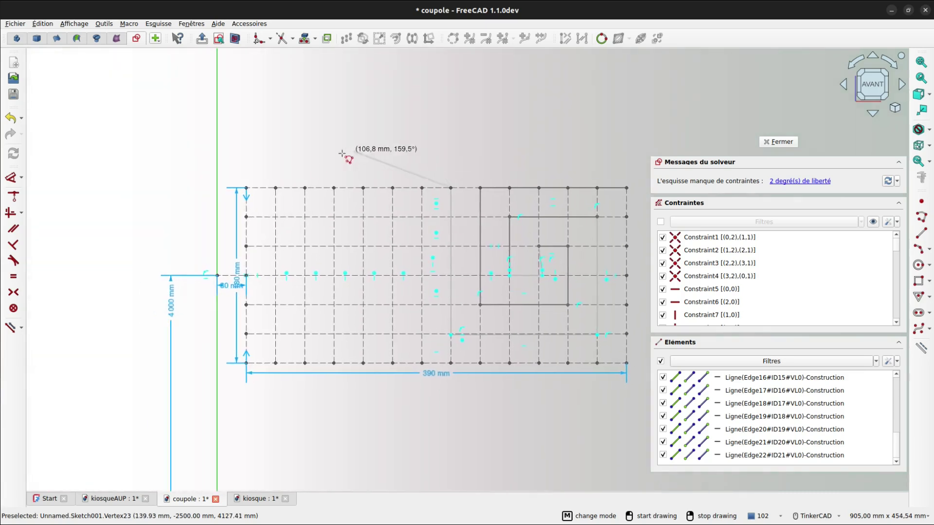
click(247, 190)
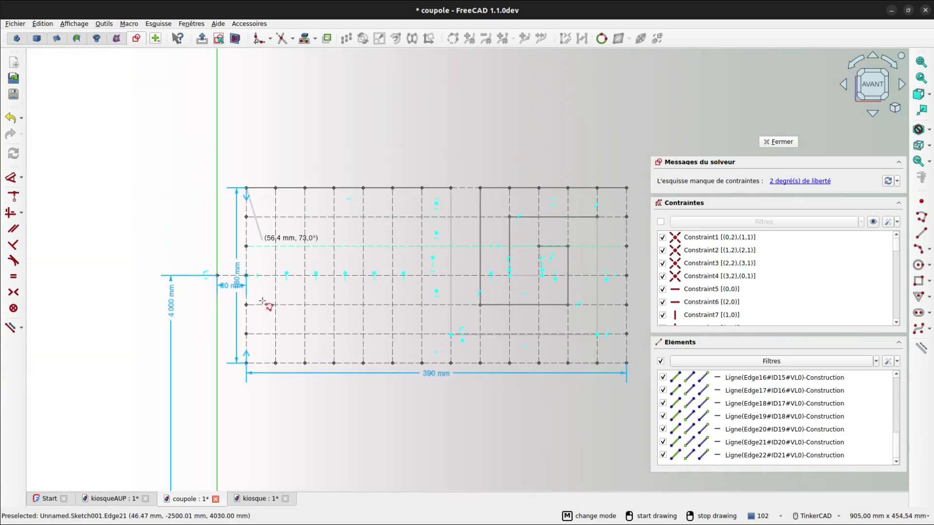
click(247, 364)
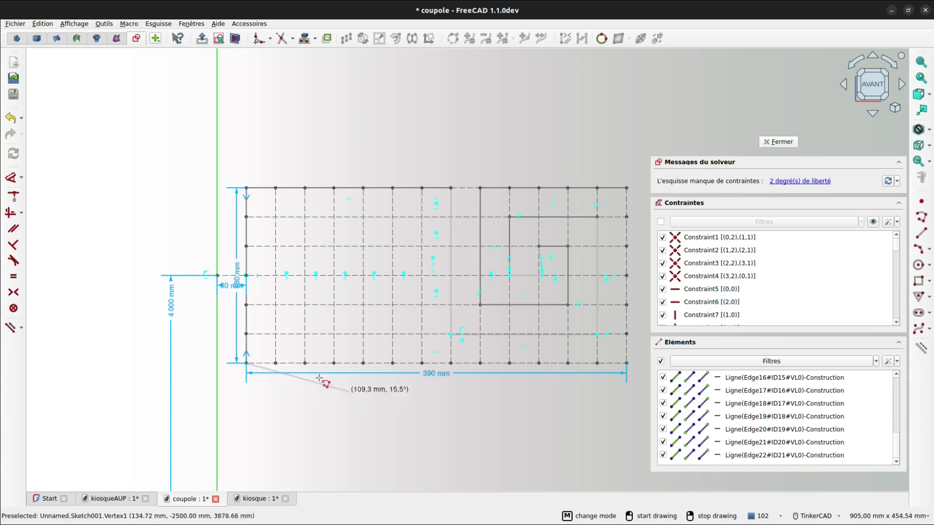
click(392, 363)
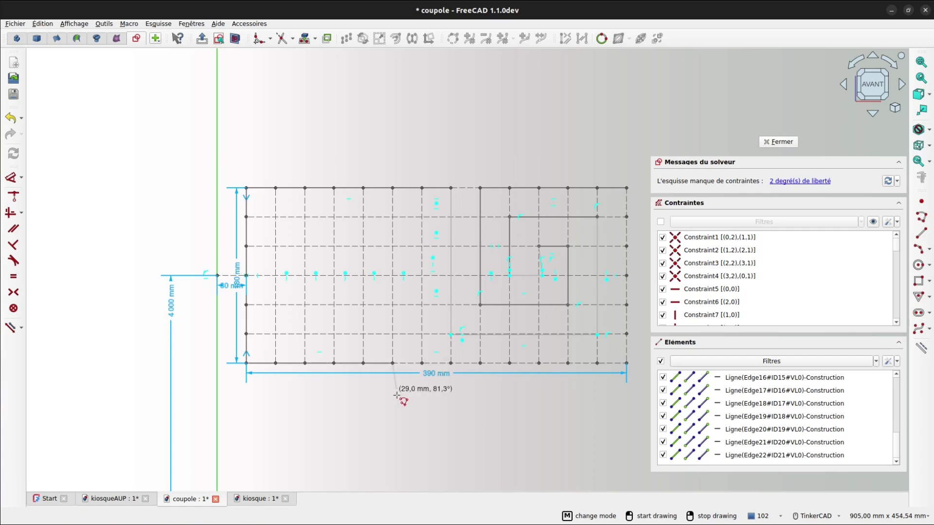
Continue the polyline inward four cells up, three left, two down, one right, one up and one right
click(392, 246)
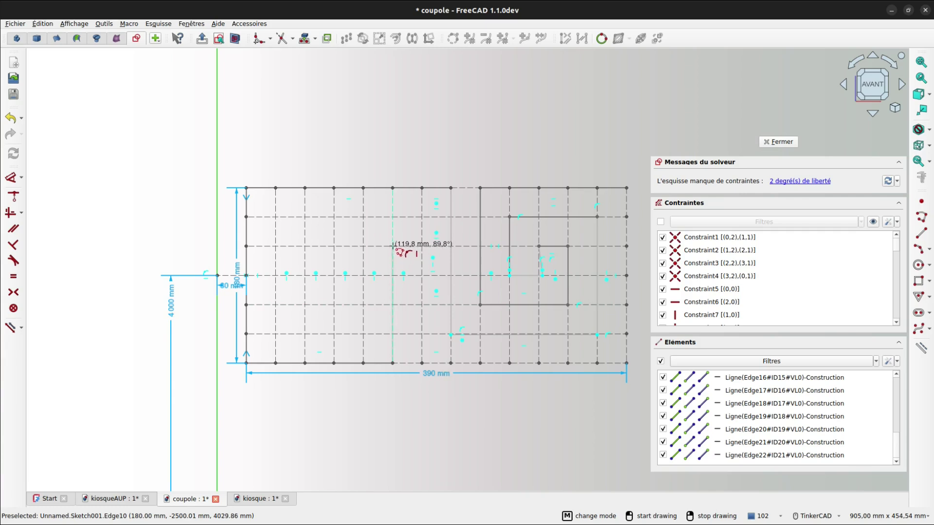
click(304, 246)
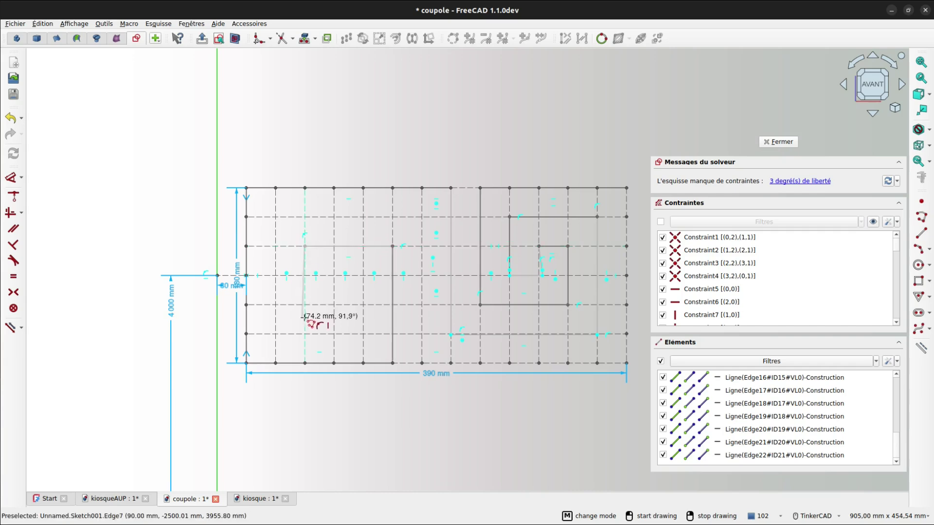
click(304, 305)
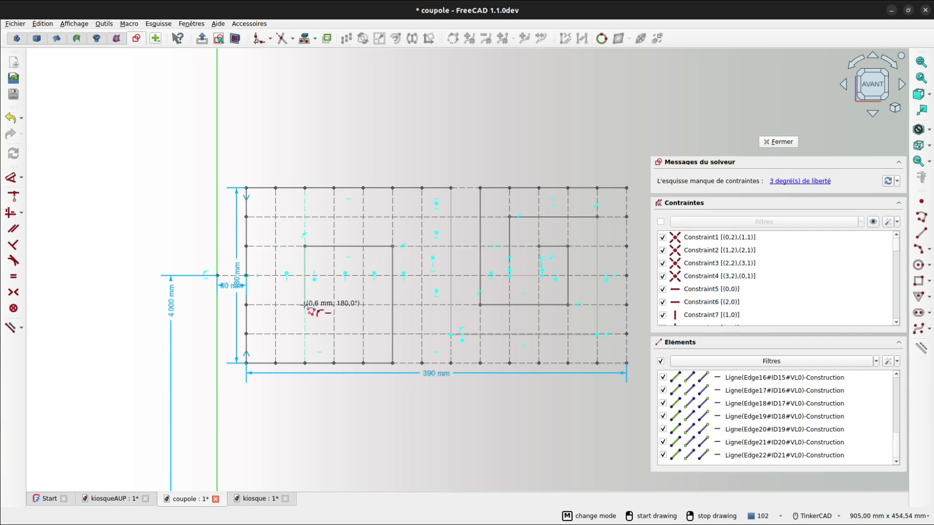
click(334, 305)
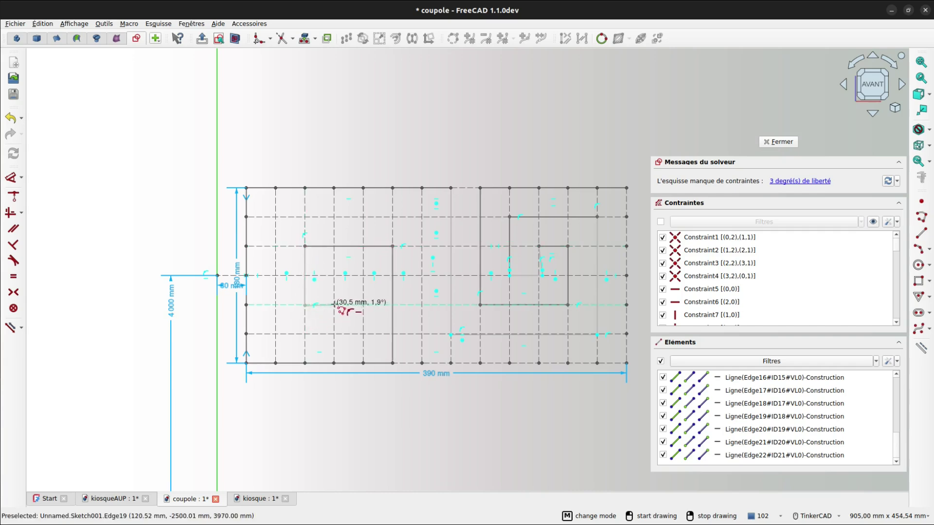
click(334, 275)
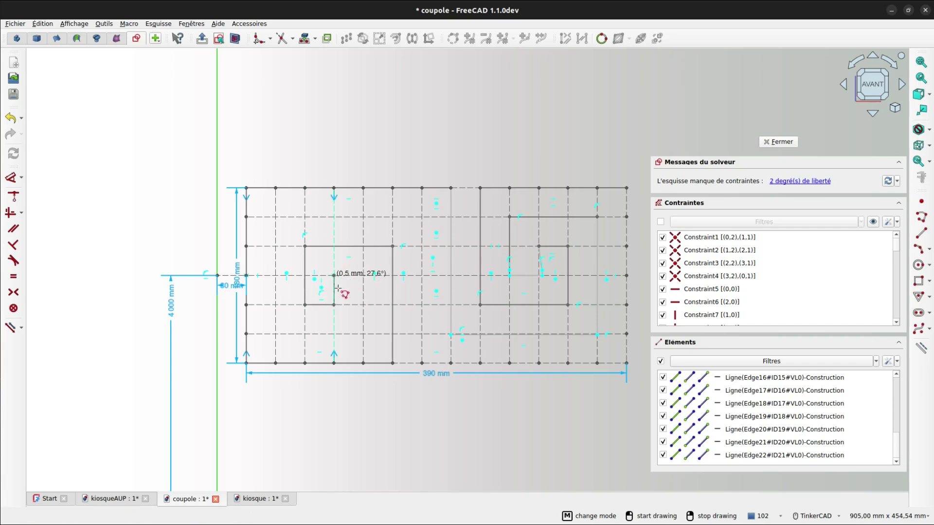
click(363, 275)
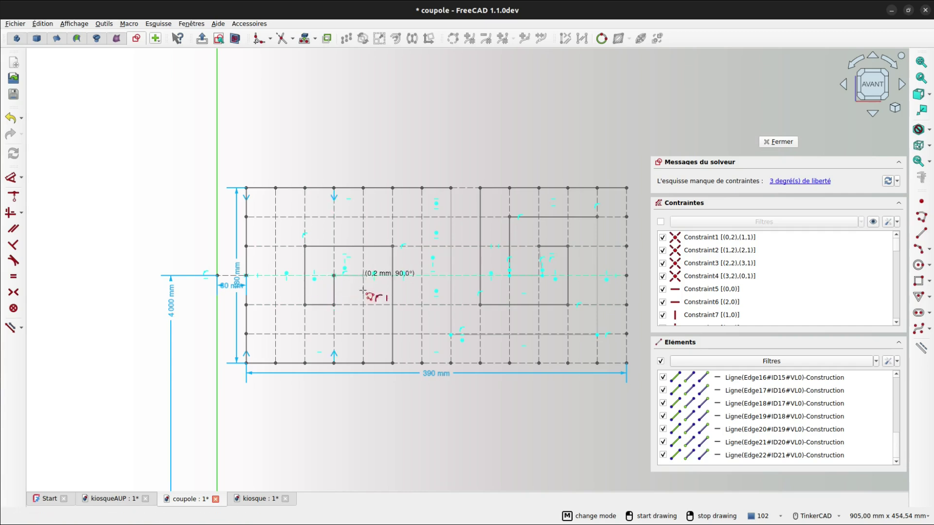
Continue the polyline two cells down, three left, four up and five right to just below the first inner grid line
click(363, 334)
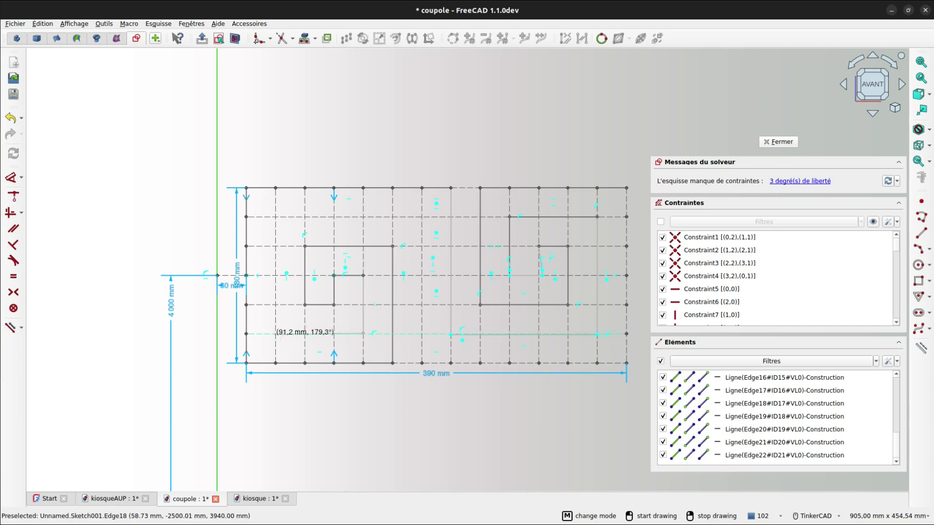
click(275, 333)
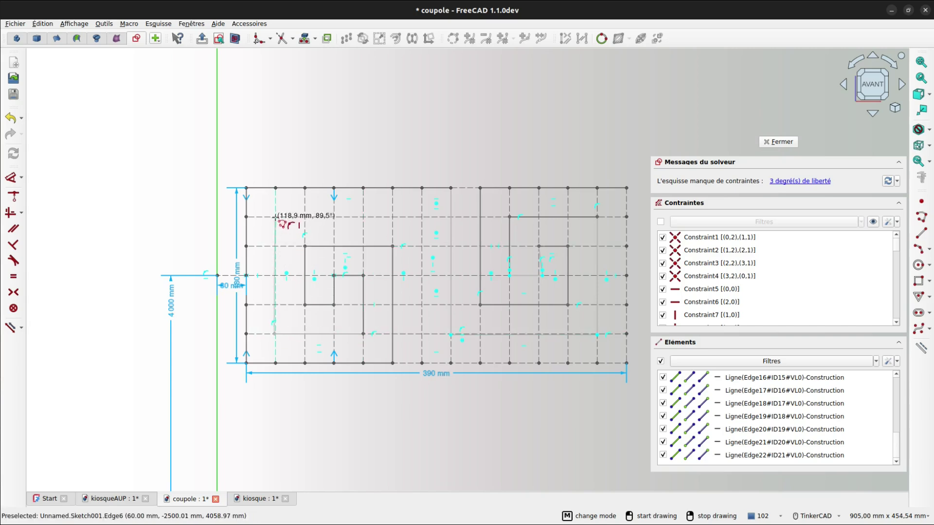
click(275, 217)
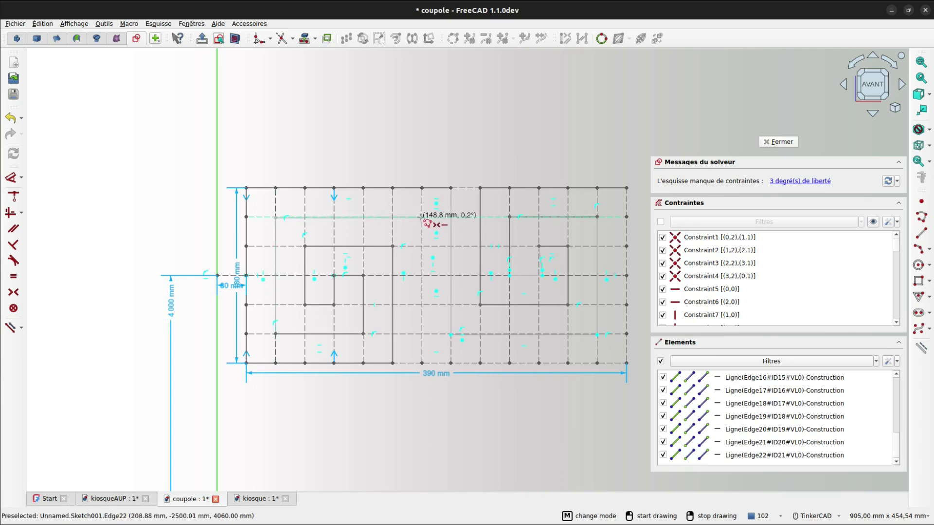
scroll(422, 224, up, 4)
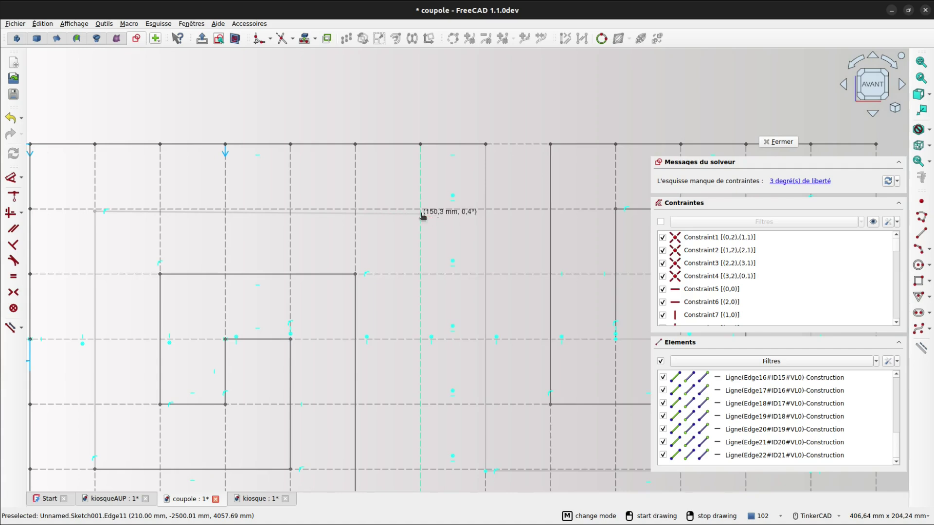
click(421, 215)
Run the polyline down to the bottom edge, right to the corner and up to its starting corner, closing the frieze outline
scroll(430, 273, down, 5)
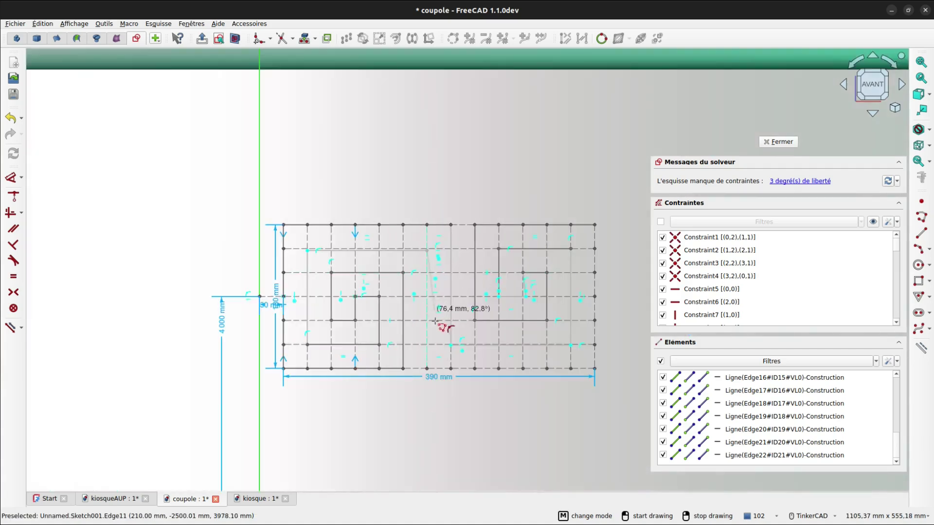
click(427, 368)
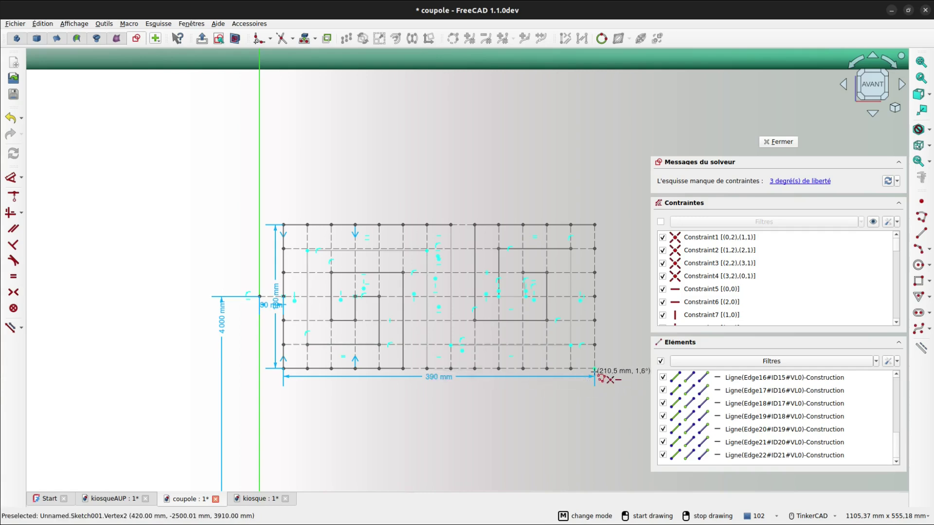
click(594, 225)
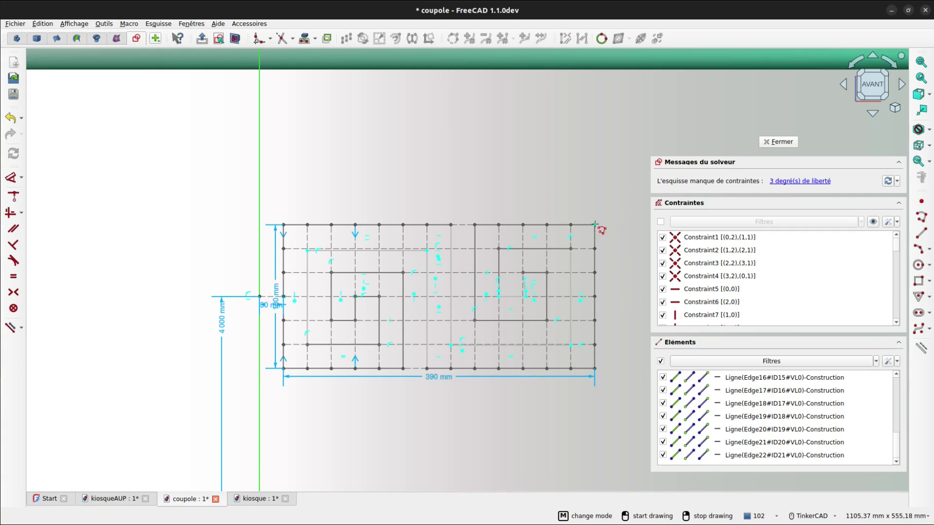
right_click(558, 185)
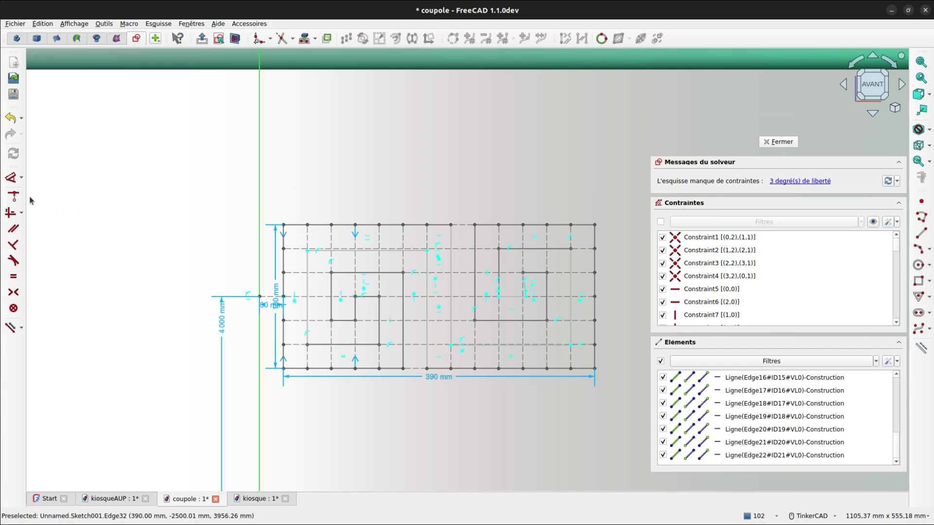
Constrain the left spiral's off-grid upper-right corner onto the first horizontal grid line below the top edge
click(12, 216)
scroll(448, 253, up, 5)
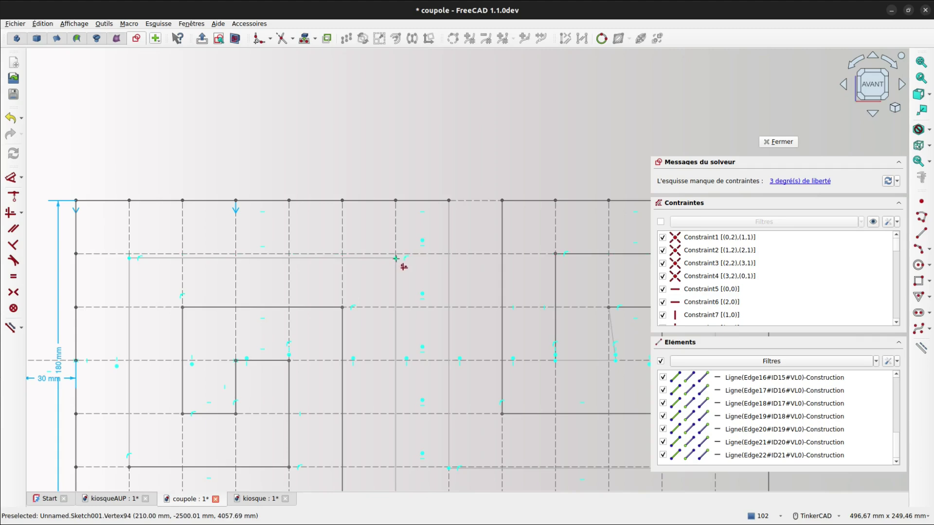
scroll(394, 258, up, 3)
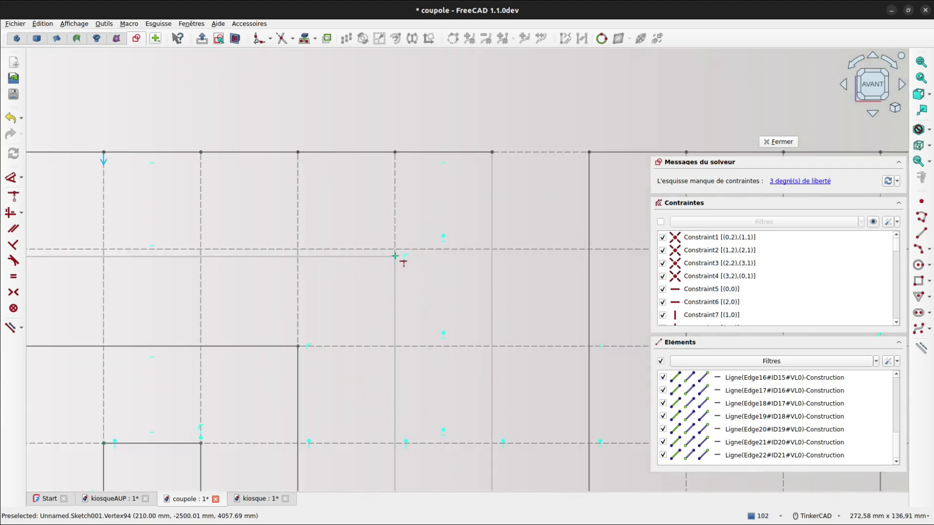
click(395, 257)
key(h)
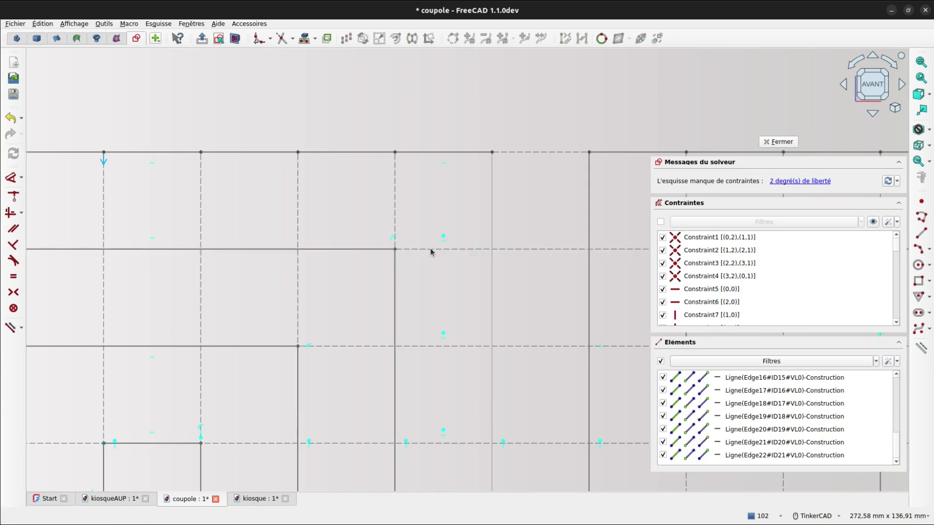
Constrain the right spiral's off-grid lower-left corner onto the first horizontal grid line above the bottom edge
scroll(431, 250, down, 3)
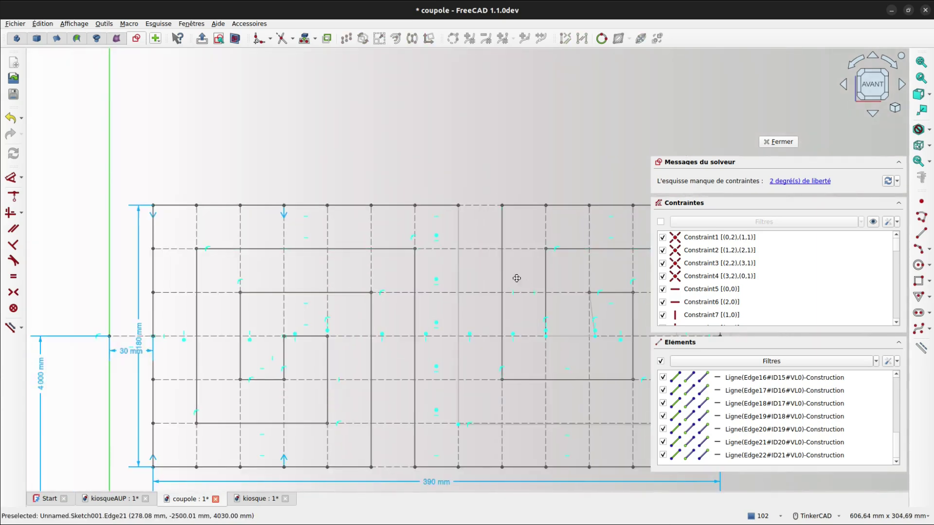
middle_drag(517, 277, 410, 241)
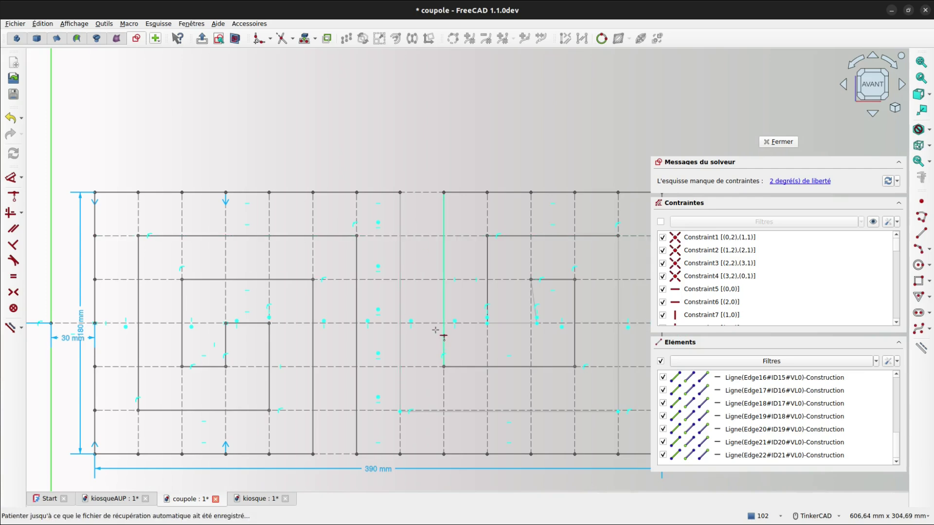
scroll(394, 429, up, 1)
scroll(397, 427, up, 8)
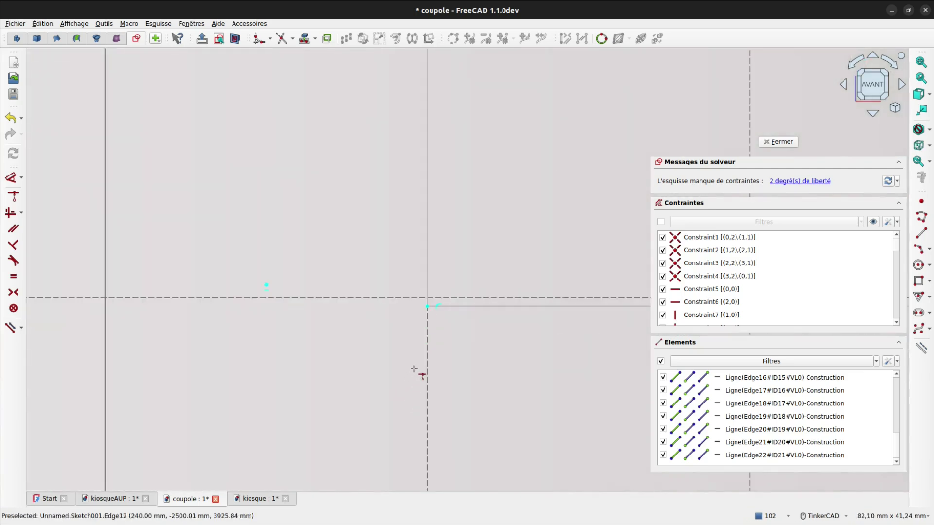
click(428, 307)
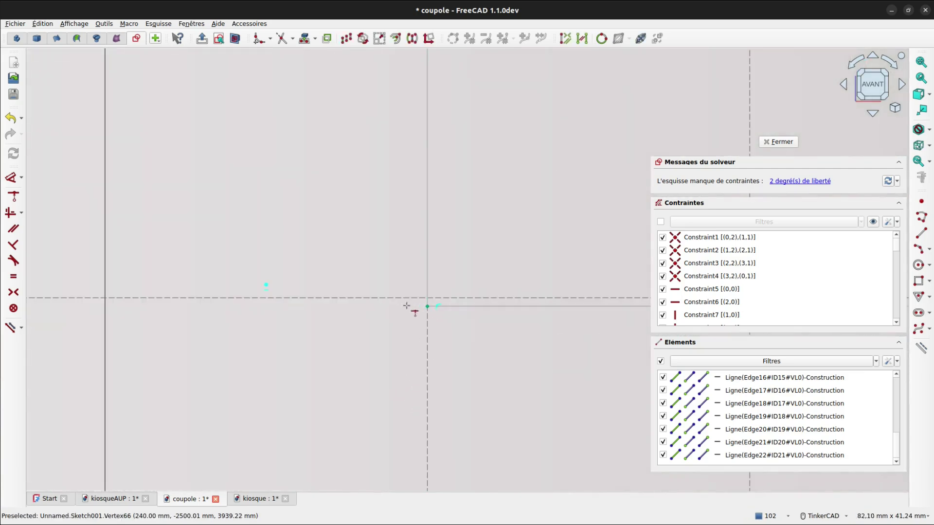
click(404, 301)
Constrain the lower end of the right spiral's slanted inner segment onto the adjacent vertical grid line, making the segment vertical
scroll(405, 300, down, 5)
scroll(425, 292, down, 5)
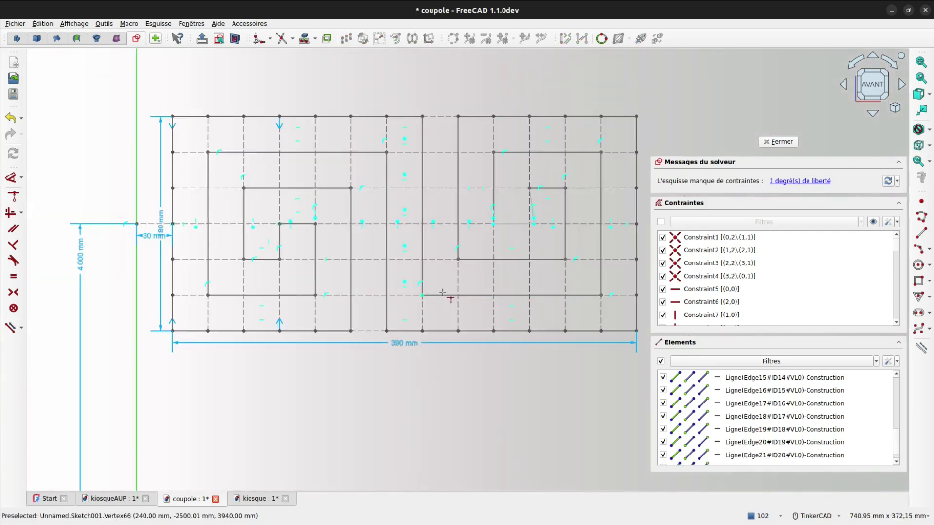
scroll(509, 312, up, 2)
scroll(483, 276, up, 5)
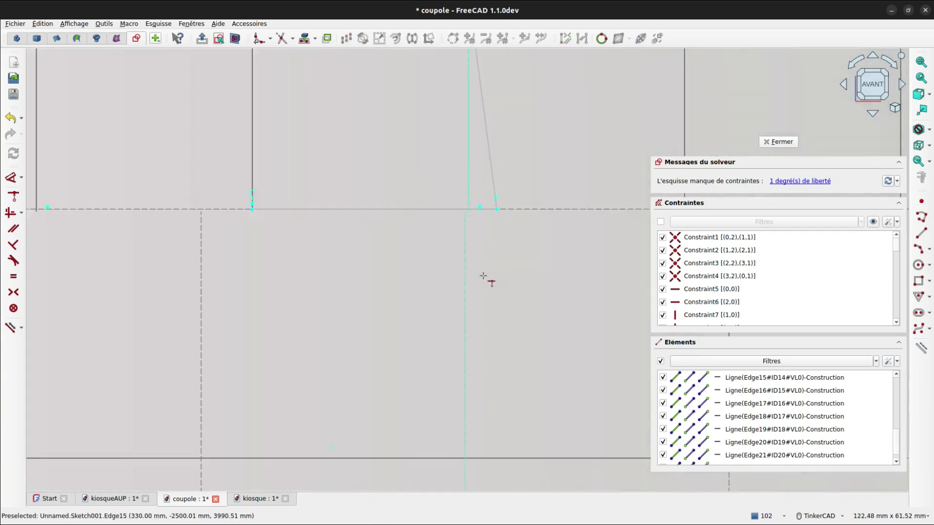
click(501, 196)
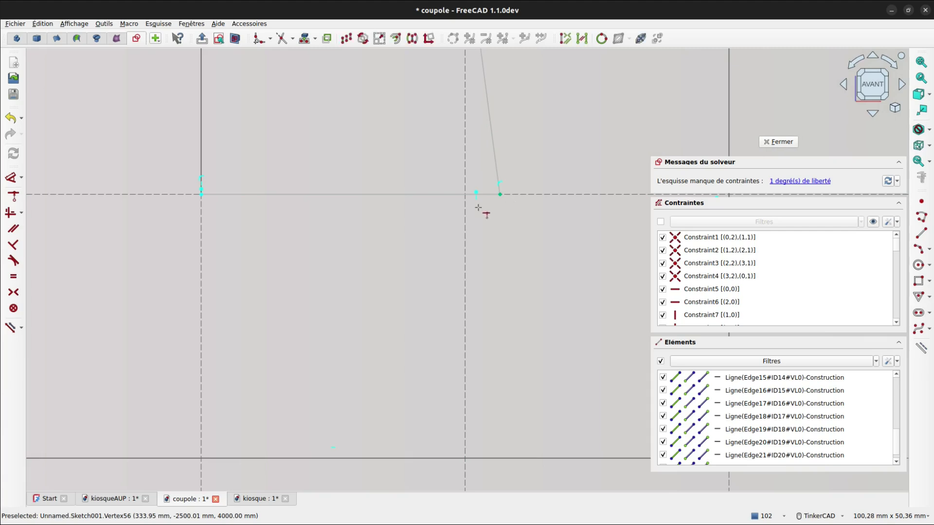
click(466, 210)
scroll(467, 211, down, 3)
scroll(487, 235, down, 4)
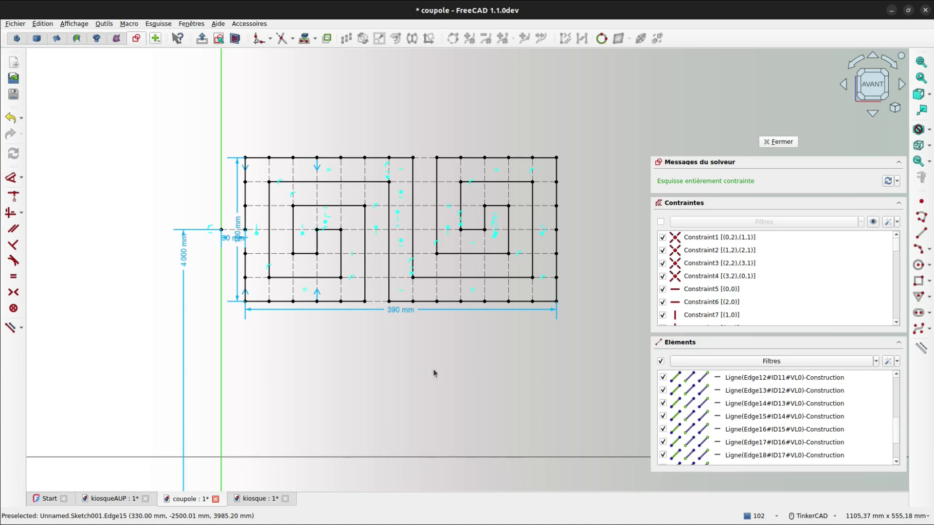
mouse_move(752, 122)
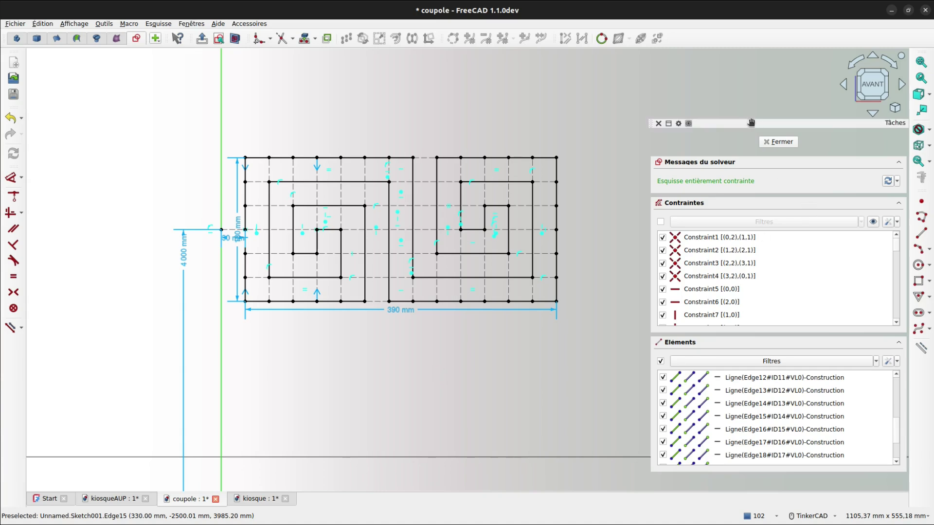
Close the frieze sketch and create a face from the Greek-key outline
click(778, 141)
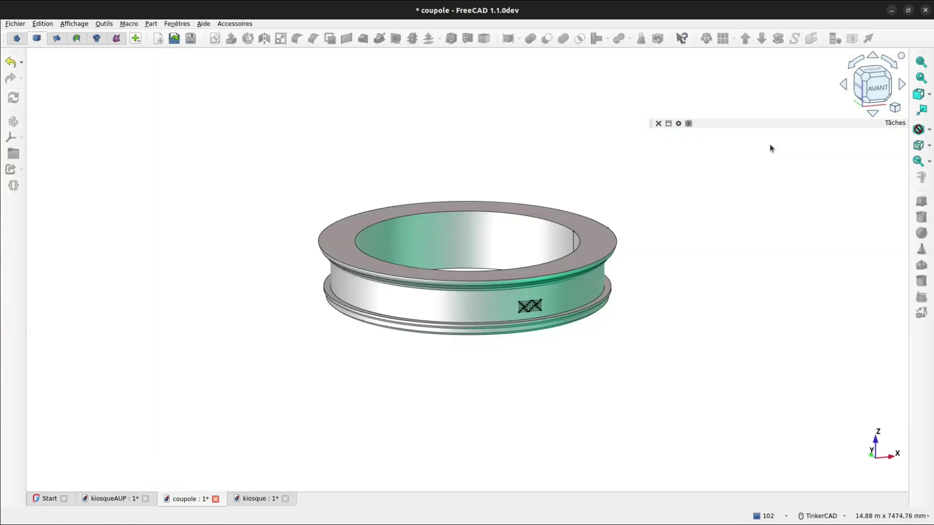
scroll(425, 364, up, 8)
click(470, 269)
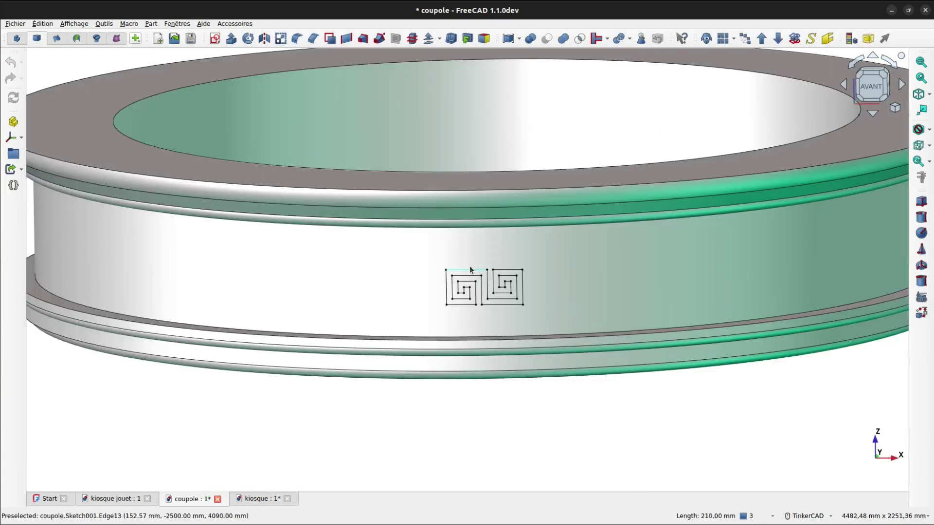
click(332, 42)
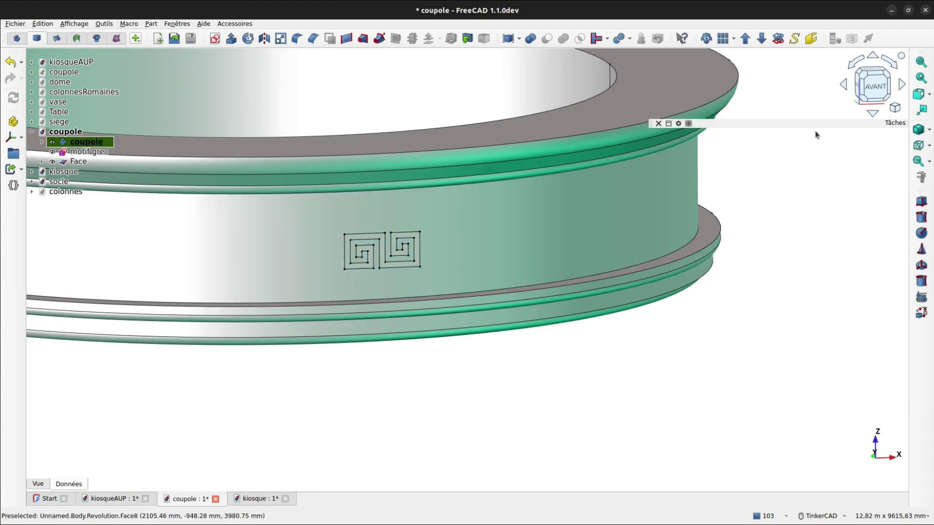
From the front view, start a new sketch on the XZ plane with zero offset
click(865, 88)
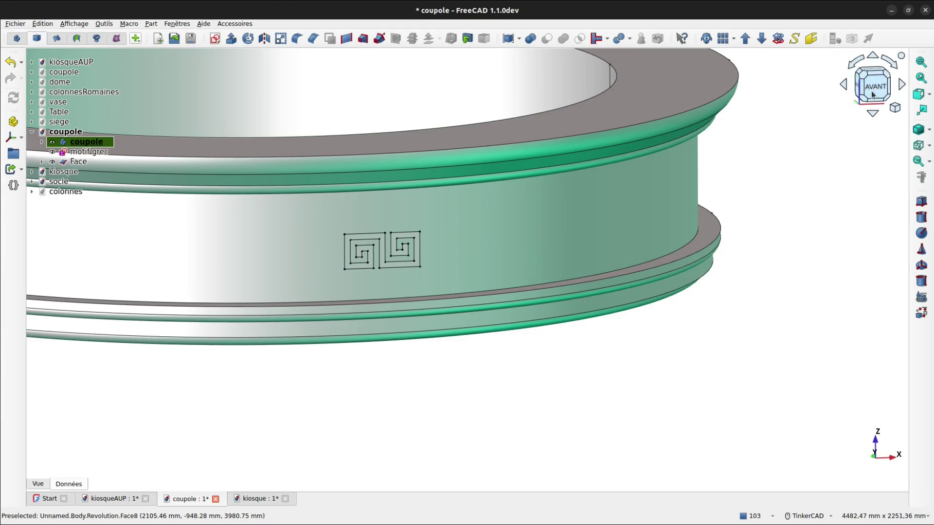
click(215, 38)
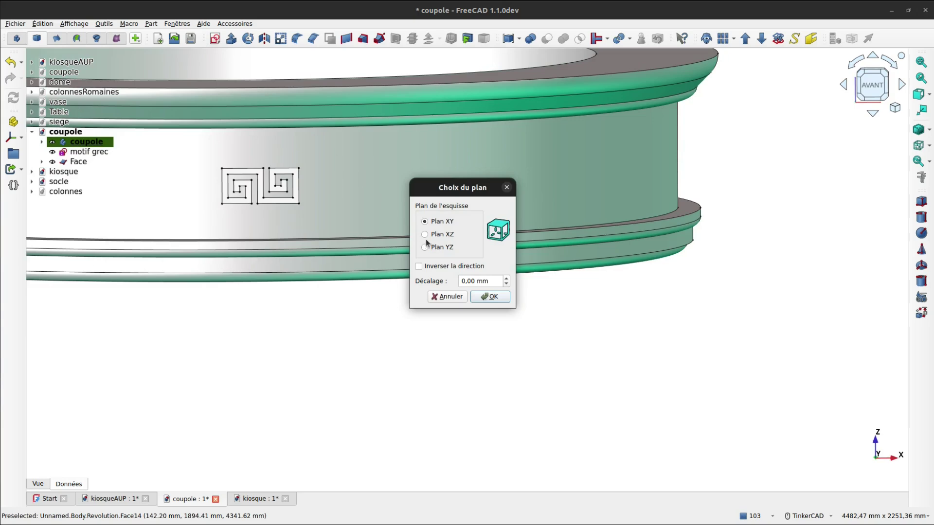
click(428, 235)
click(488, 297)
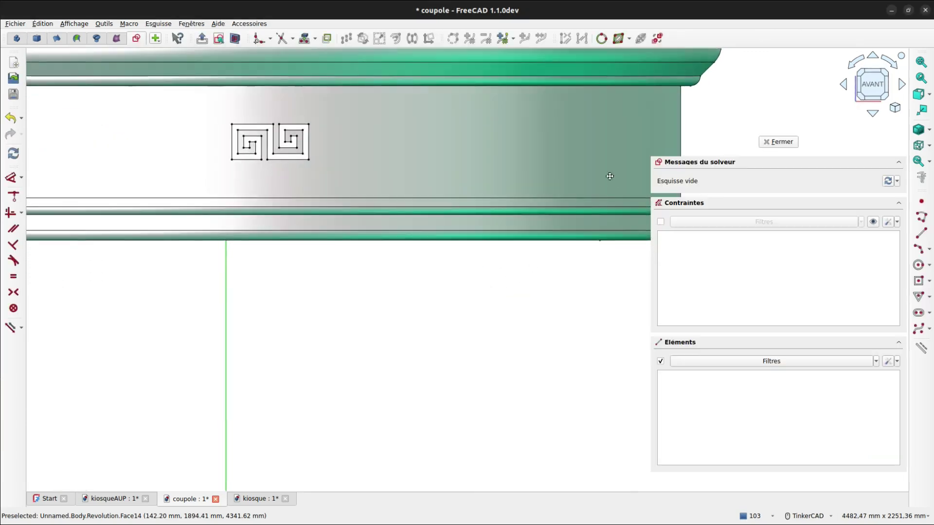
Switch the display to wireframe and project the band's outer vertical edge and the ledge edges above and below it as external geometry
click(930, 129)
click(869, 150)
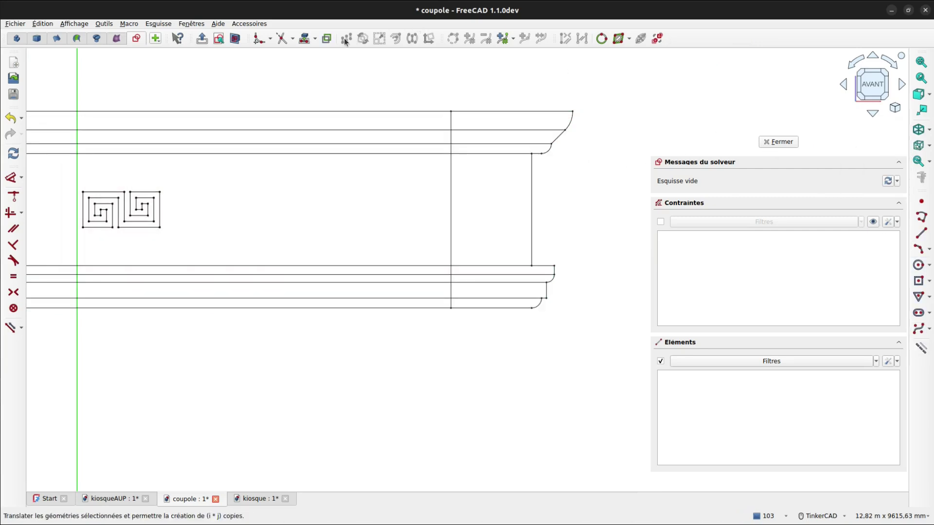
click(304, 39)
click(532, 184)
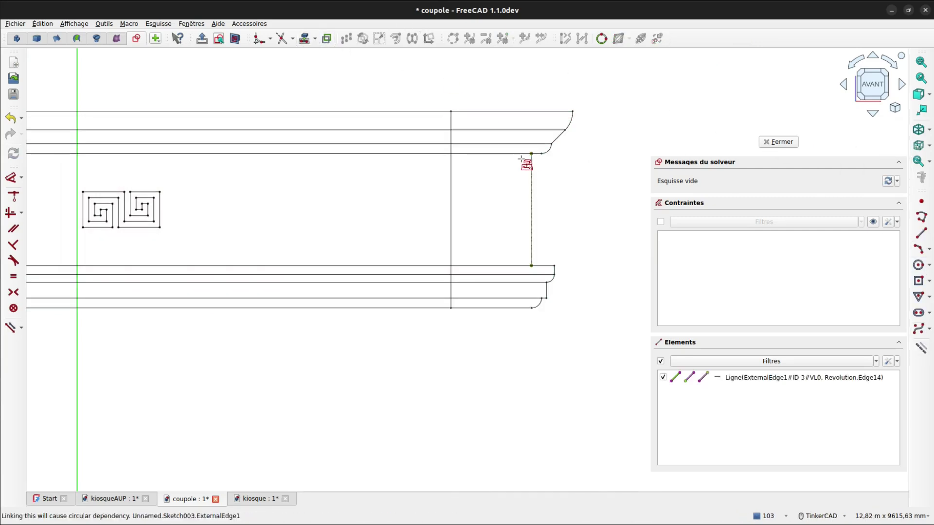
click(517, 154)
click(513, 266)
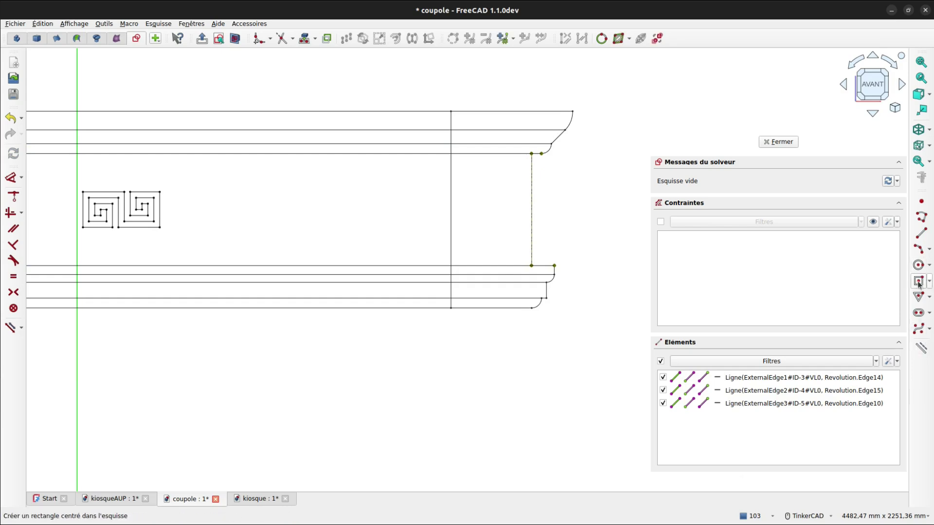
Sketch a centred rectangle with rounded corners, 20 mm wide, 40 mm high, with 8 mm radius, near the upper end of the band's vertical edge
click(919, 281)
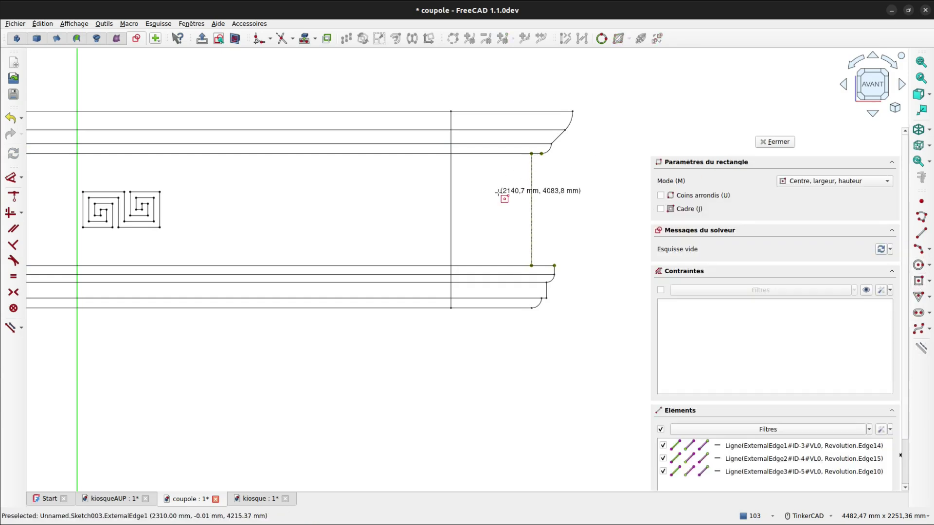
key(u)
scroll(523, 170, up, 8)
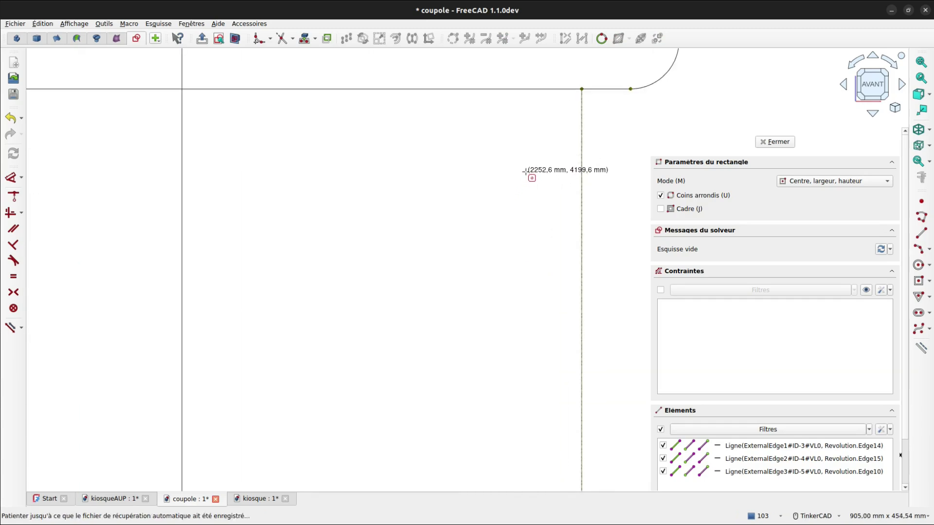
click(526, 171)
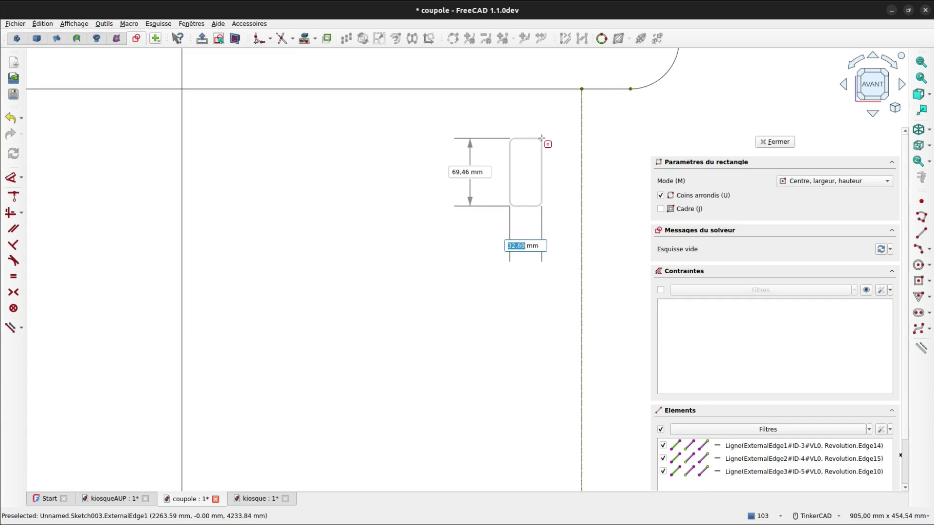
text(20)
key(Tab)
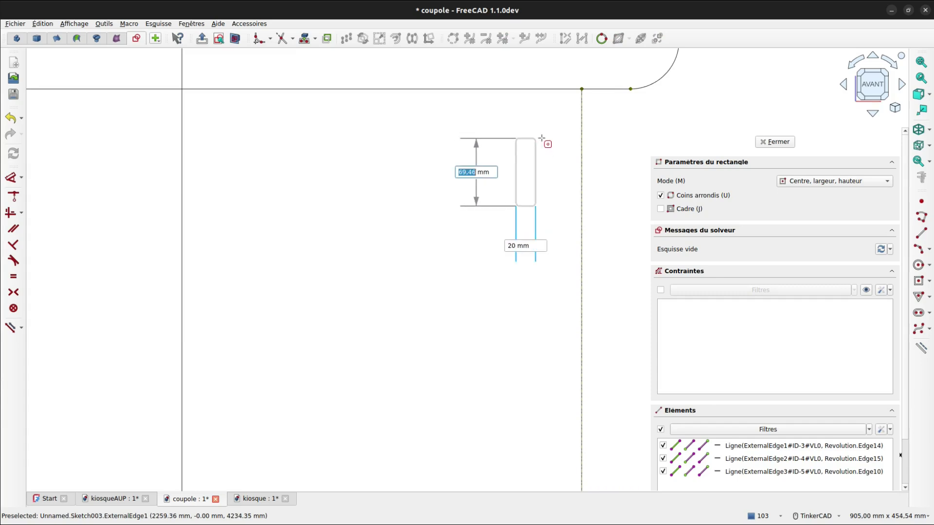
text(40)
key(Return)
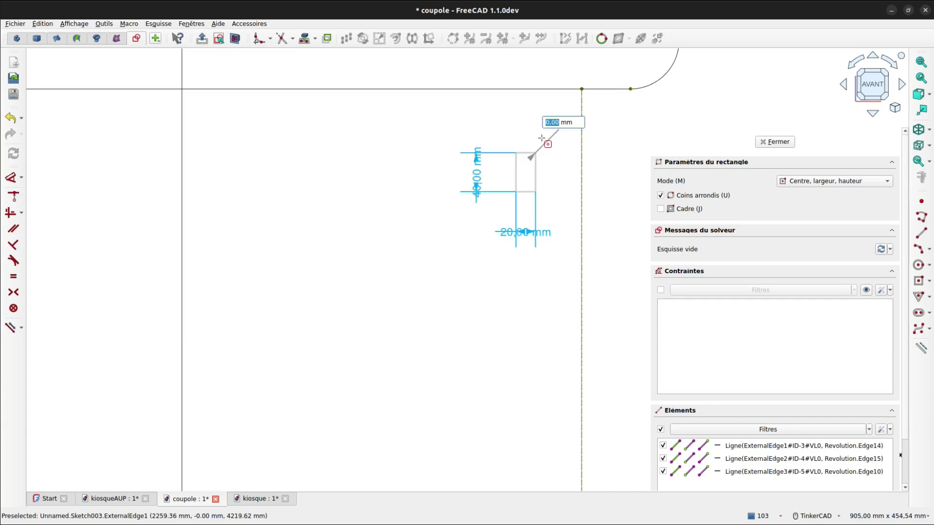
text(8)
key(Return)
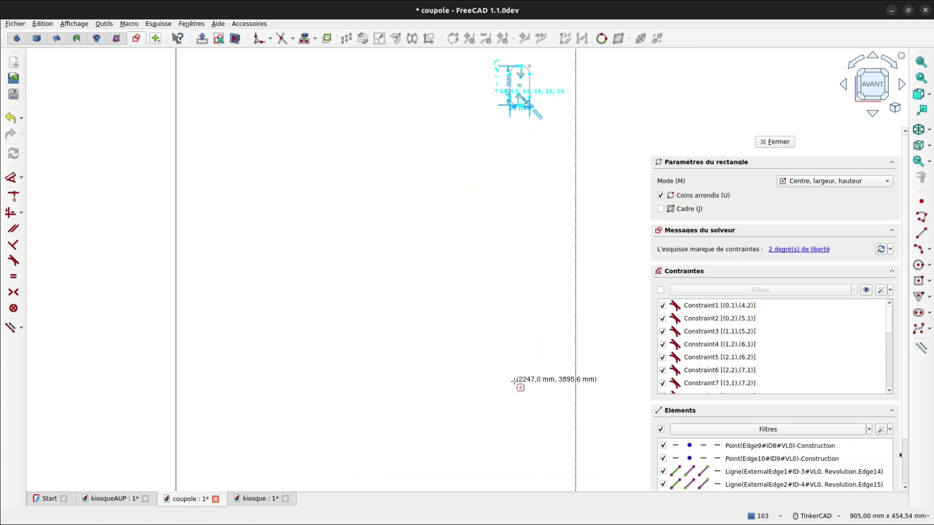
Sketch a second centred rounded rectangle, 20 mm by 40 mm with 8 mm corner radius, near the lower end of the band's edge
click(511, 395)
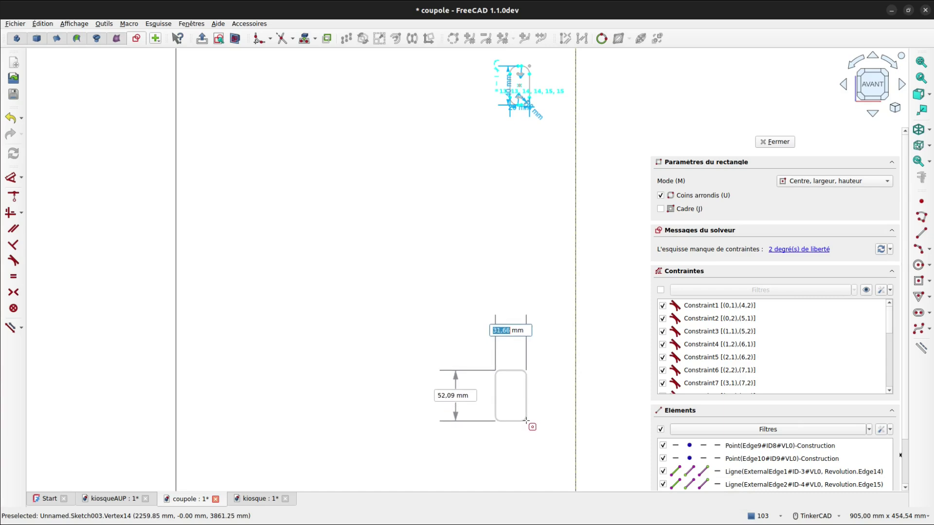
text(20)
key(Tab)
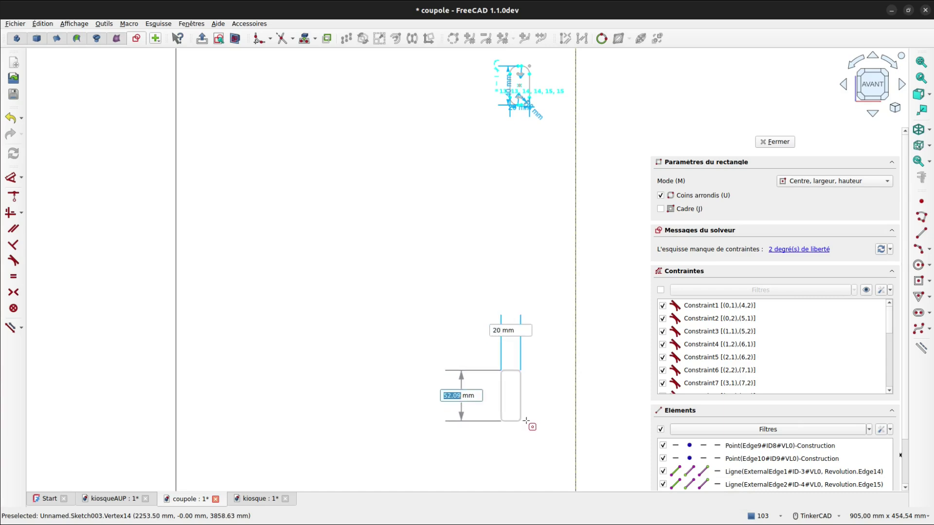
text(40)
key(Tab)
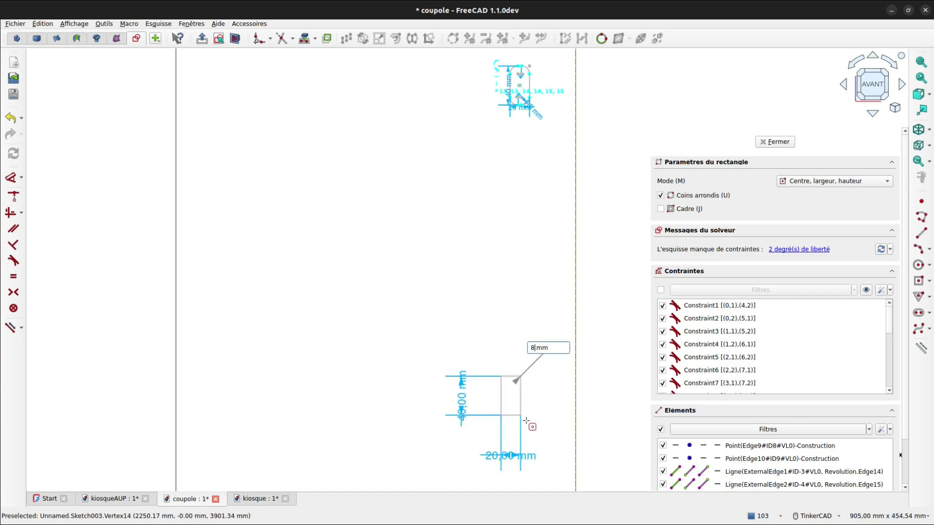
text(8)
key(Return)
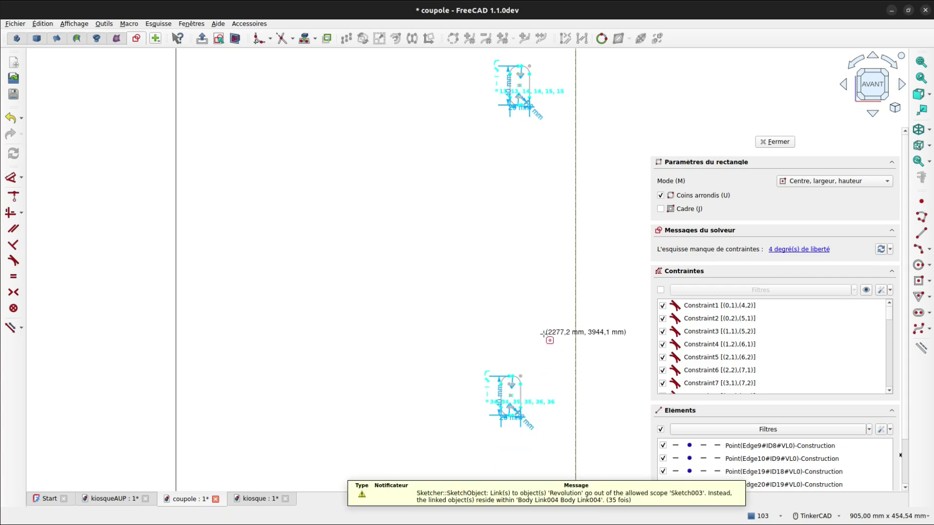
key(Escape)
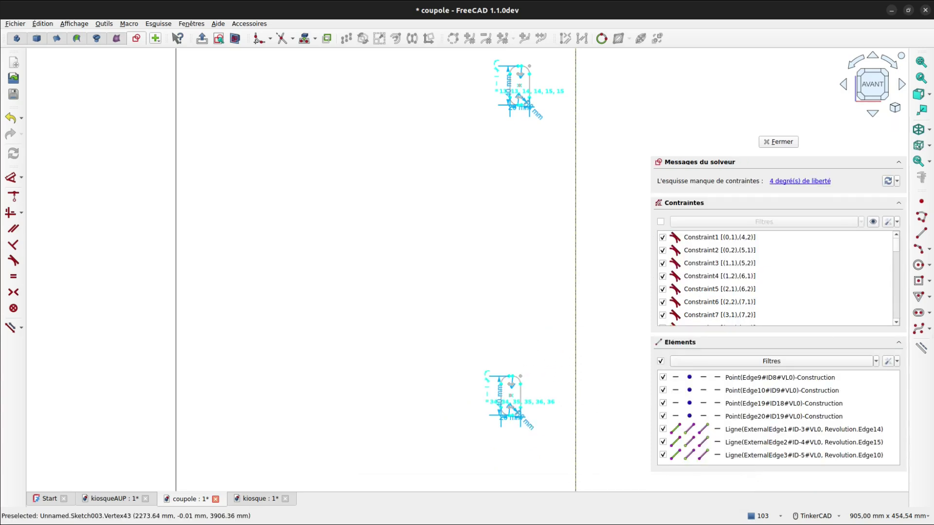
Draw a 100 mm horizontal line inward from the midpoint of the band's projected vertical edge and make it construction geometry
click(921, 233)
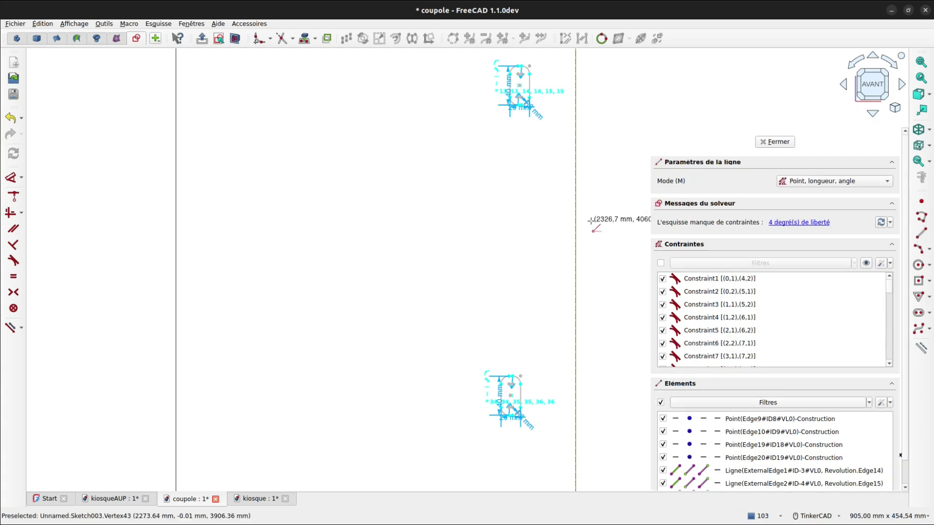
click(577, 269)
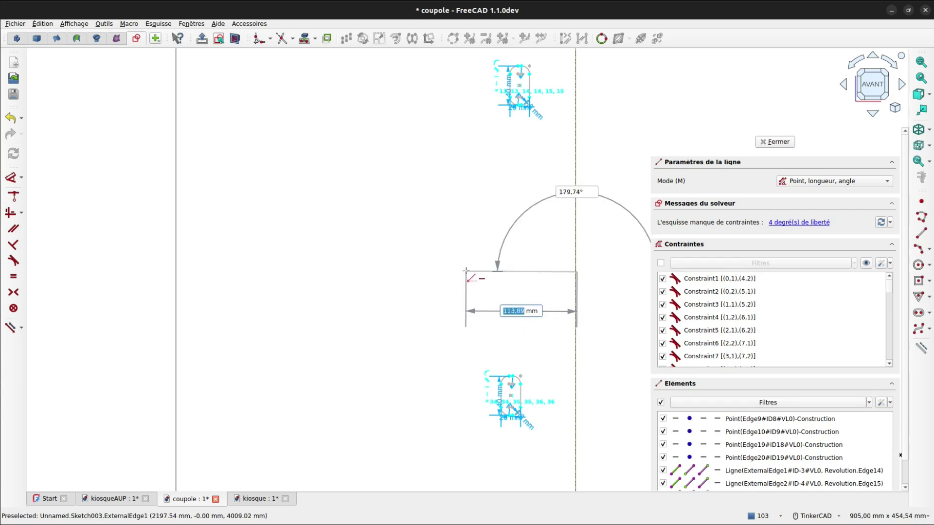
text(100)
key(Return)
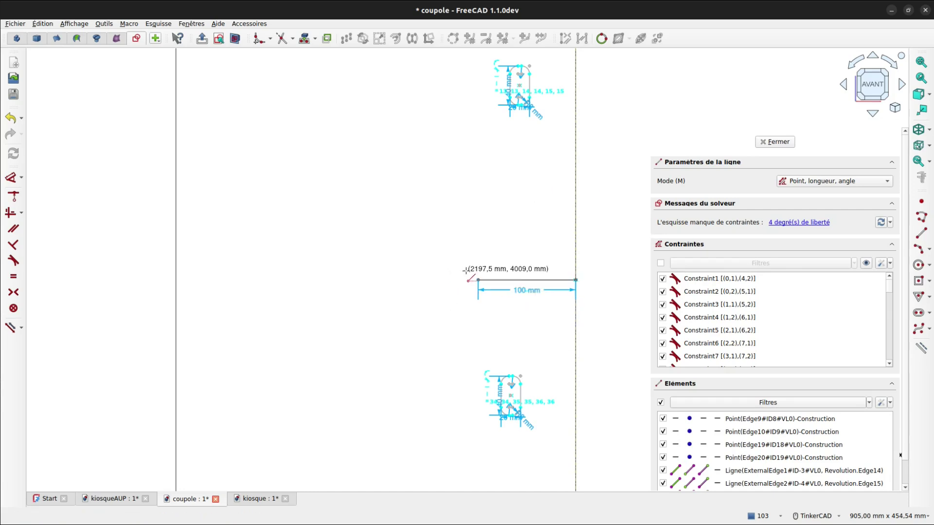
key(Escape)
click(540, 280)
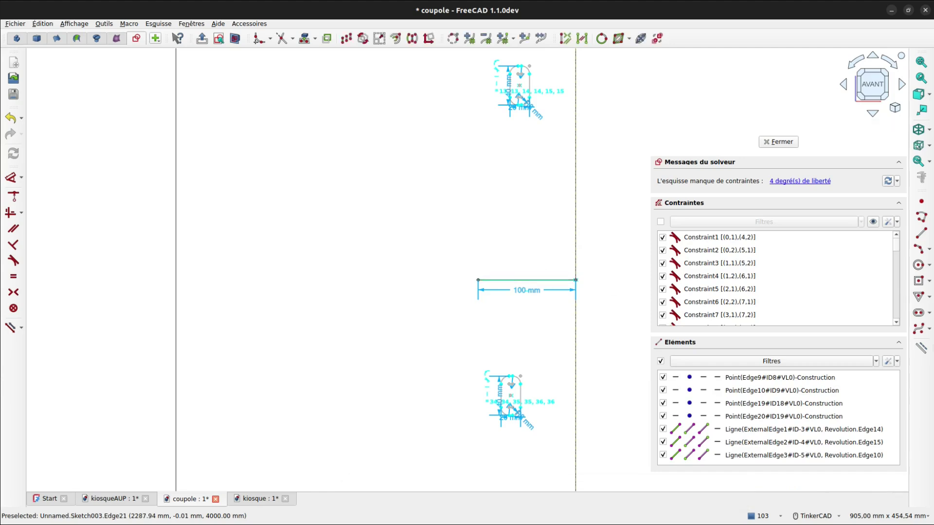
click(921, 348)
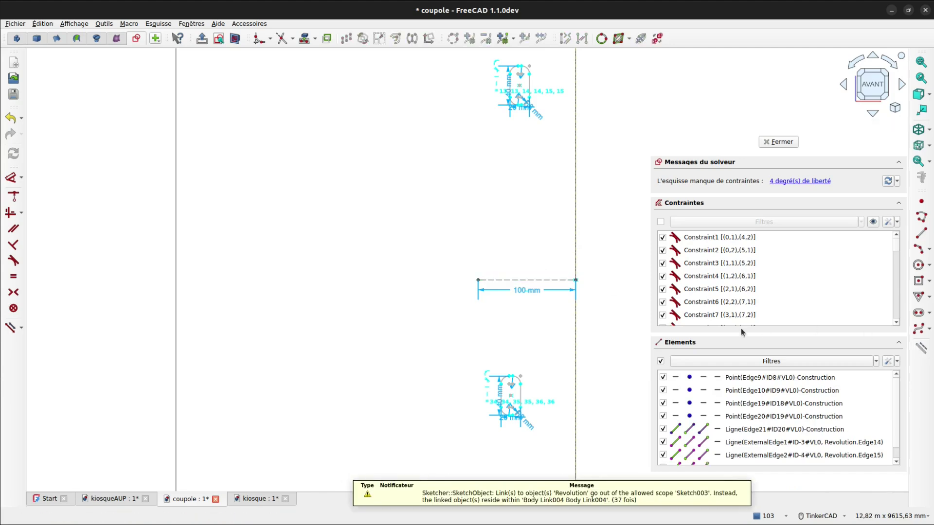
Constrain the lower rectangle's upper-right corner arc centre and the upper rectangle's lower-right arc centre symmetric about the horizontal construction line
scroll(508, 360, up, 2)
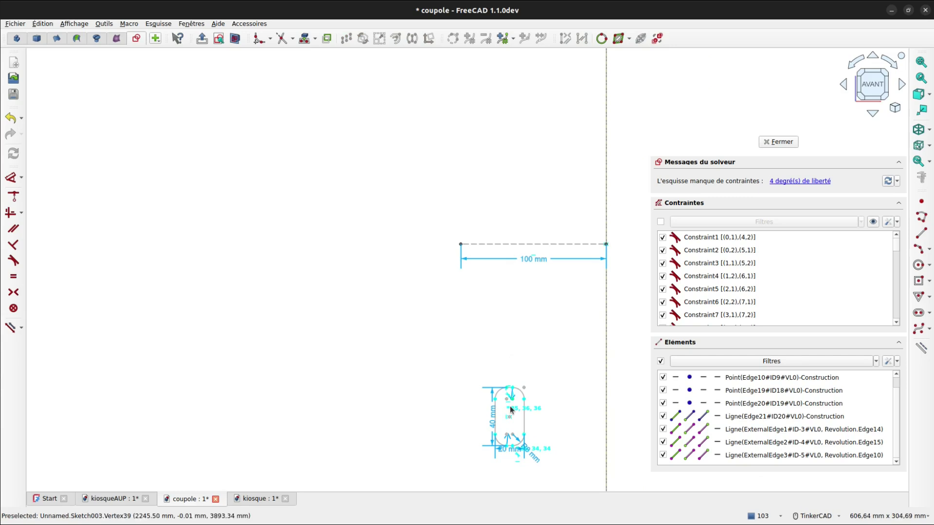
scroll(510, 402, up, 3)
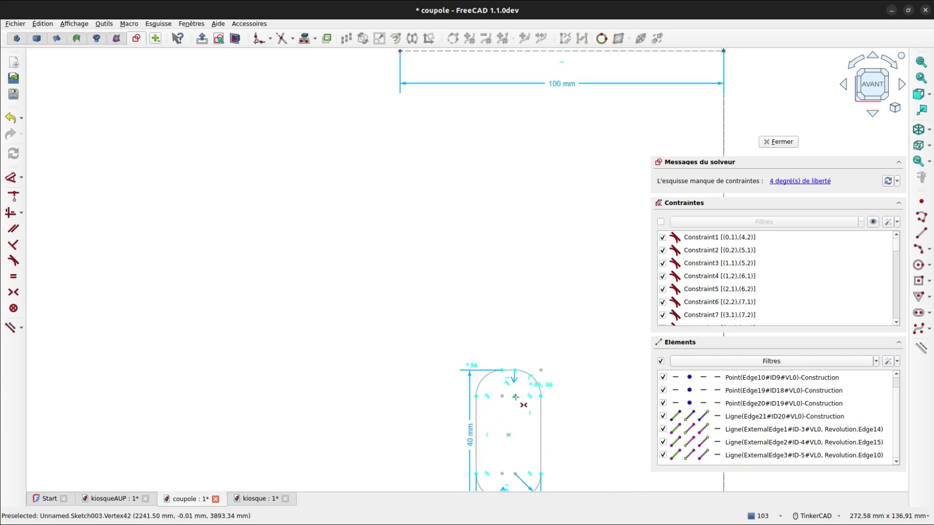
scroll(534, 349, down, 3)
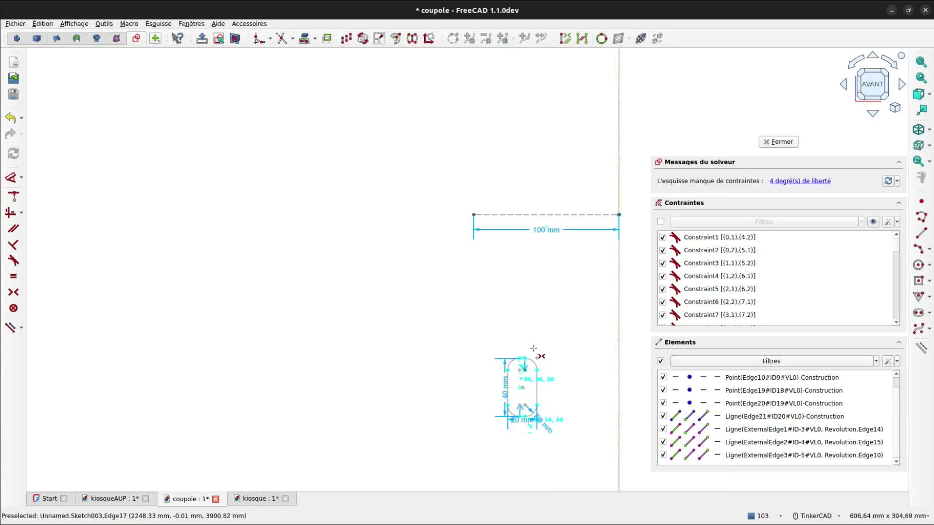
click(529, 215)
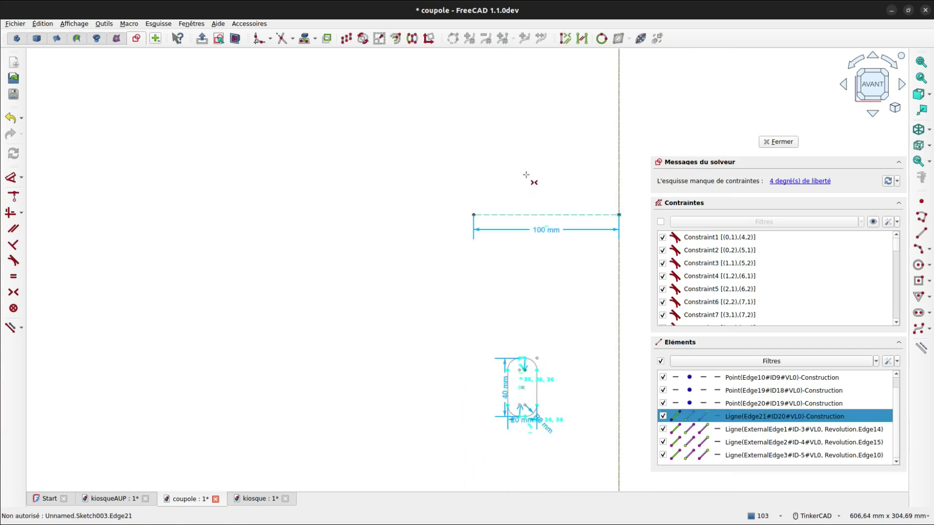
middle_drag(531, 197, 530, 479)
scroll(501, 209, up, 4)
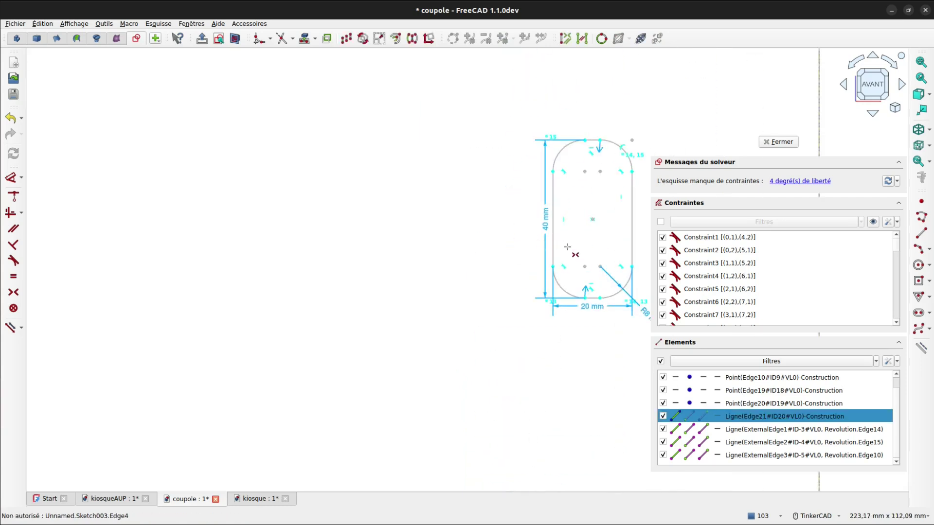
click(600, 267)
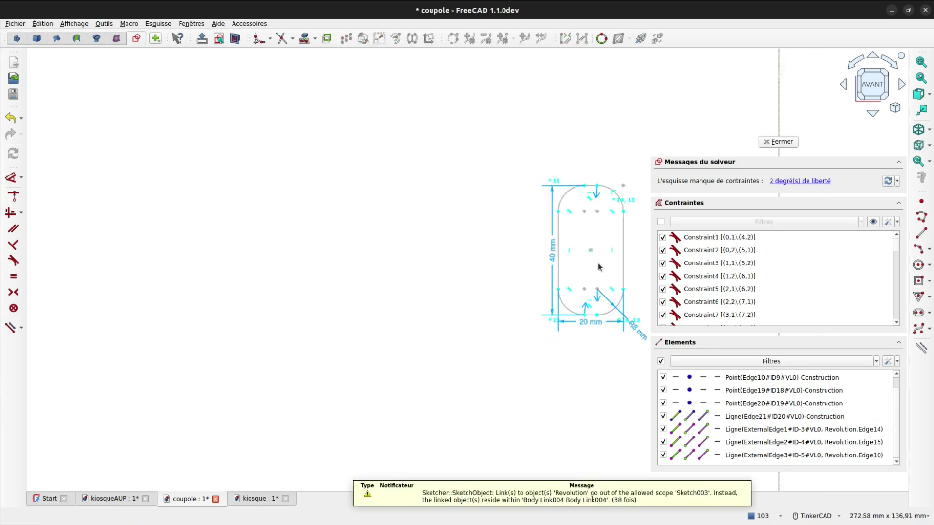
Constrain the right end of the upper rounded rectangle's short top edge onto the band's projected vertical edge
scroll(603, 323, down, 8)
scroll(604, 323, up, 4)
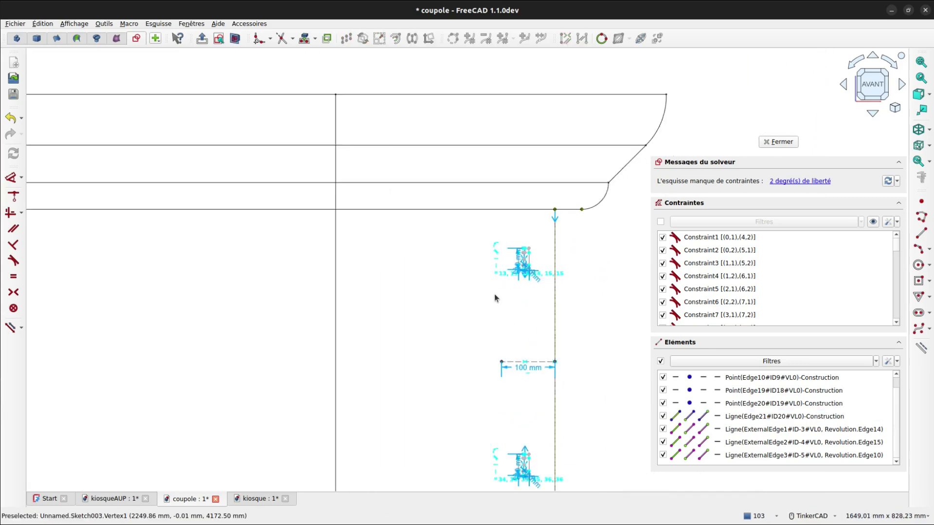
scroll(567, 199, up, 5)
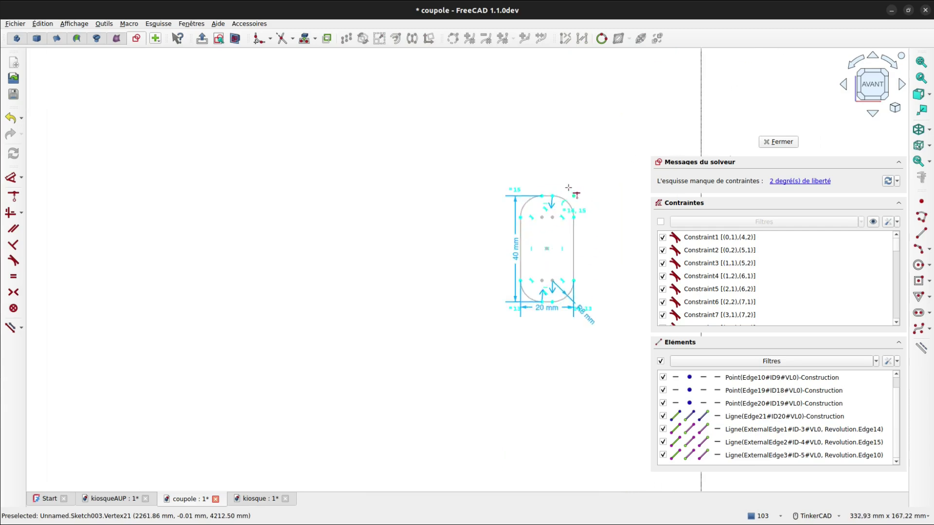
key(Escape)
middle_drag(545, 172, 324, 156)
scroll(405, 156, up, 1)
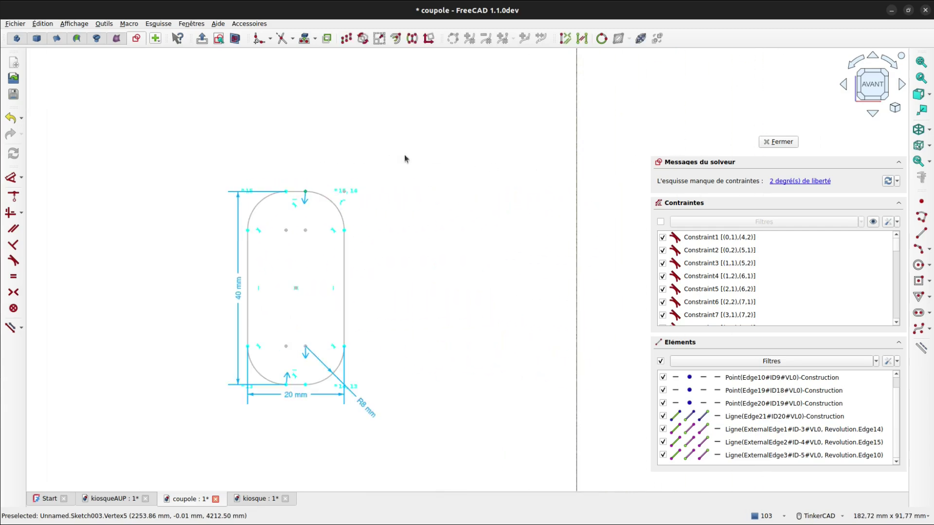
click(578, 177)
scroll(590, 163, down, 3)
middle_drag(601, 151, 502, 234)
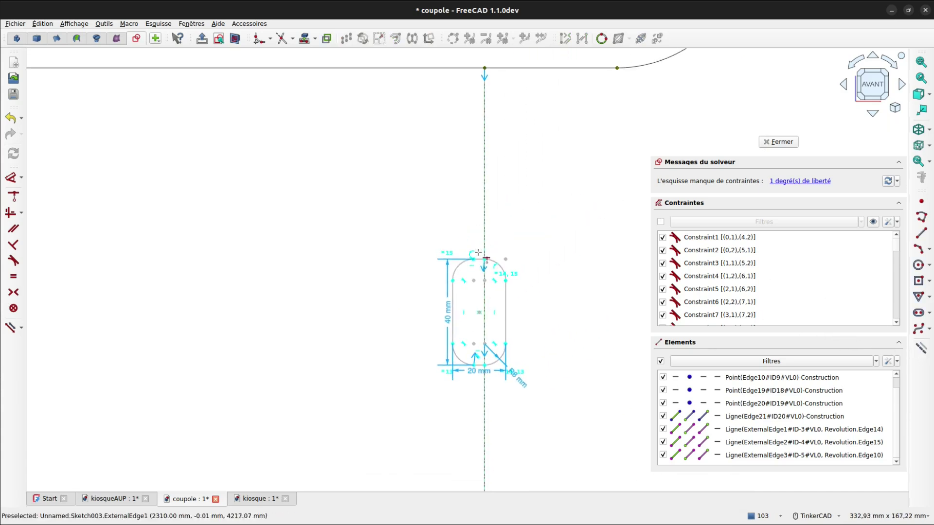
Draw a construction line from the left end of the upper rounded rectangle's top edge to the upper end of the band's projected vertical edge
scroll(535, 253, down, 1)
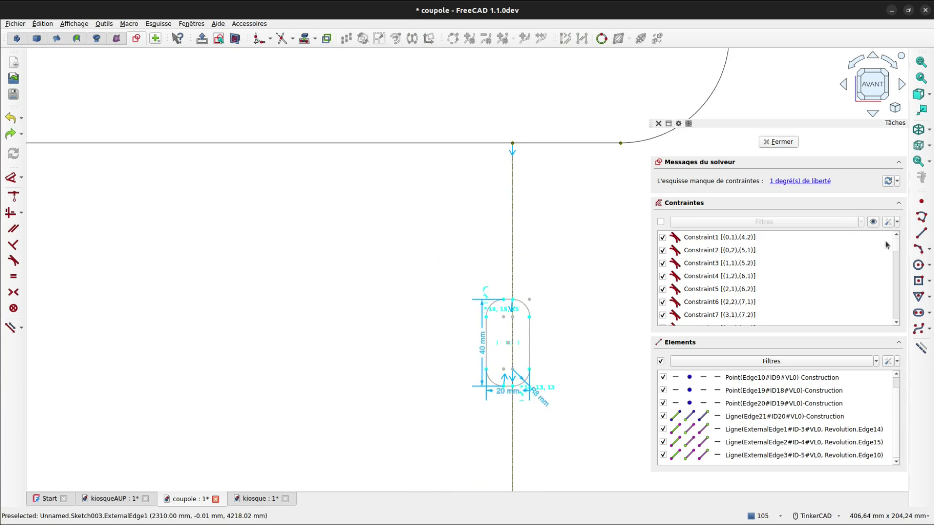
click(921, 233)
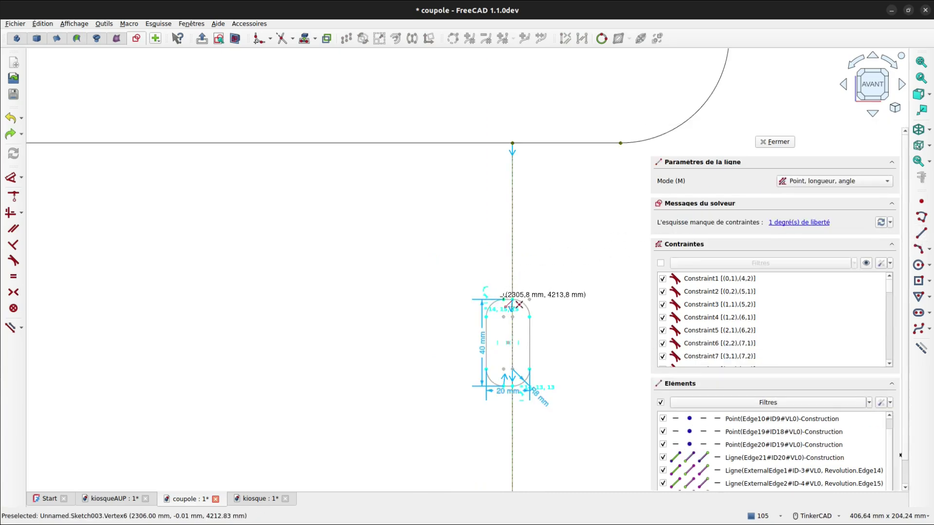
click(504, 299)
click(515, 147)
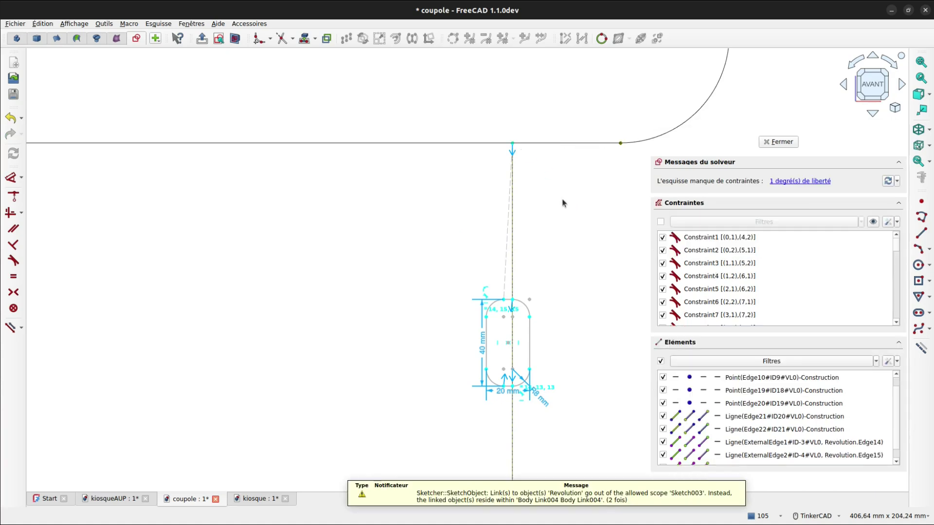
key(d)
click(511, 228)
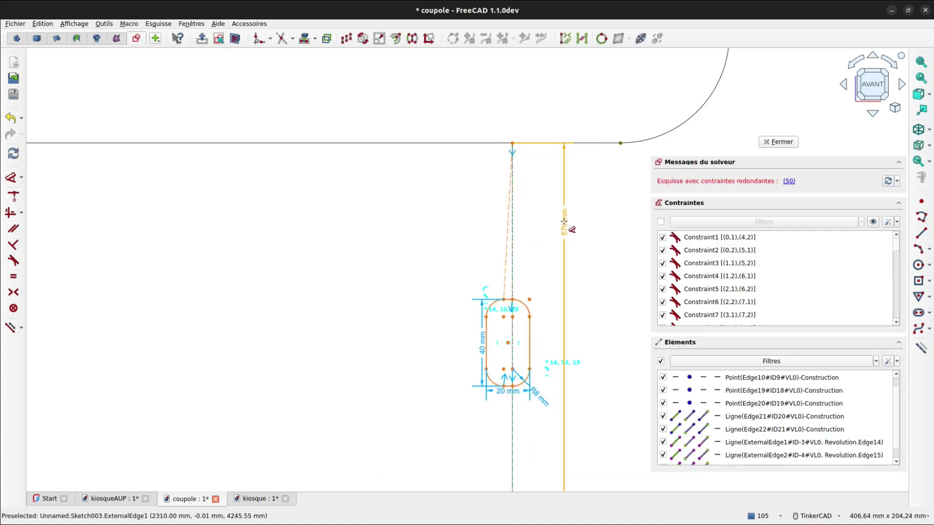
key(Escape)
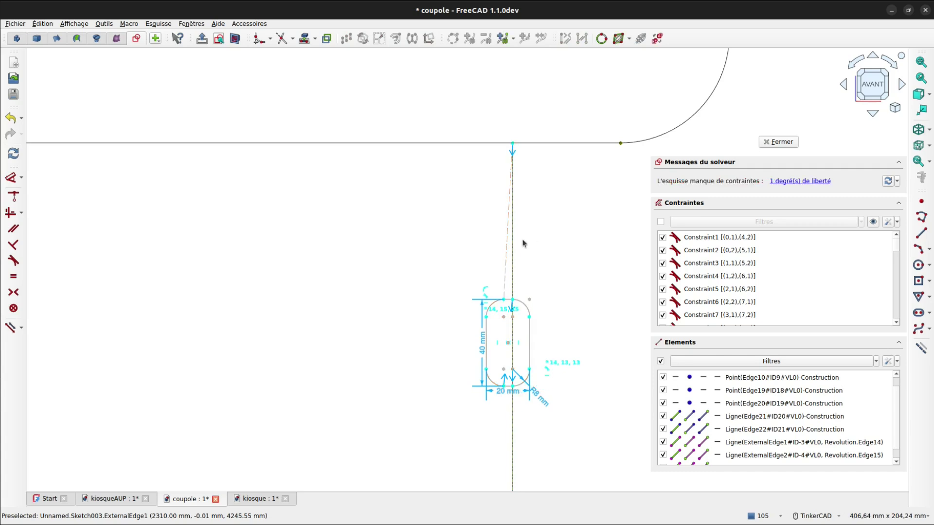
Dimension the slanted construction line's vertical extent to 56 mm and close the border sketch
key(d)
click(505, 250)
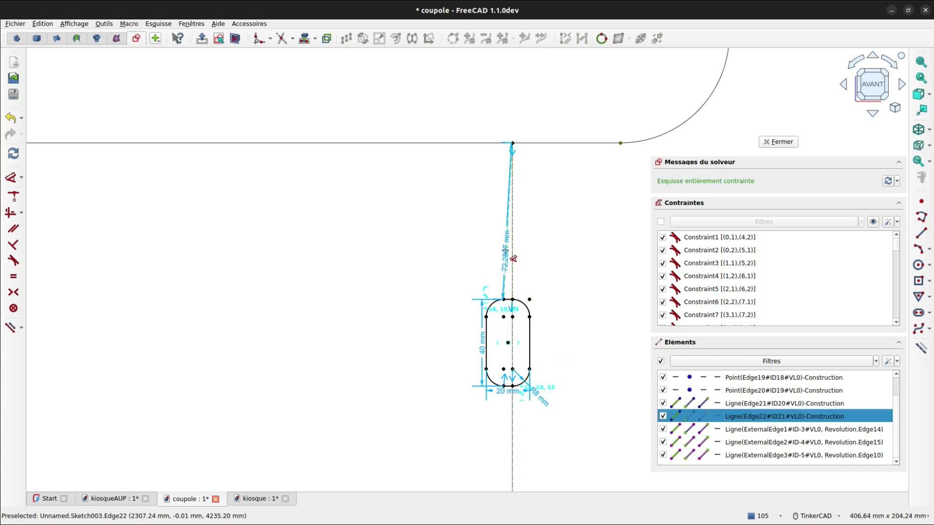
click(563, 218)
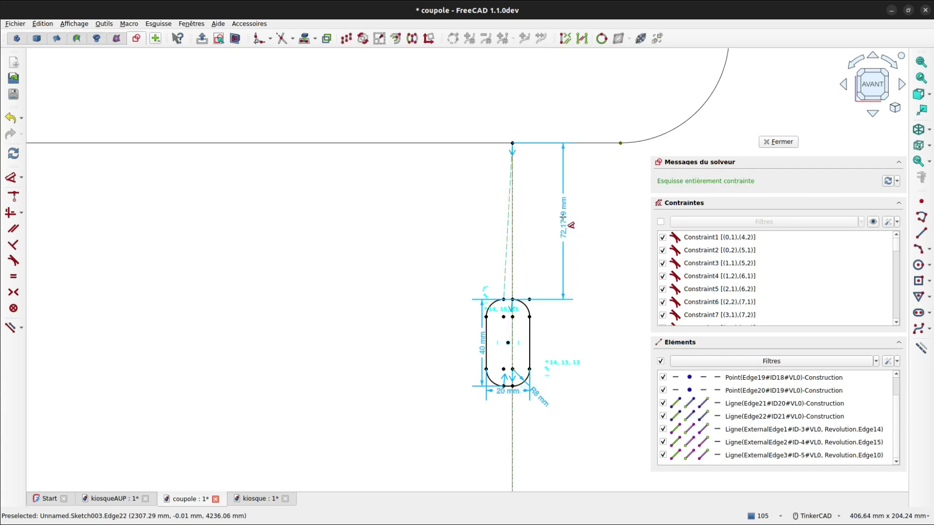
double_click(564, 220)
text(56)
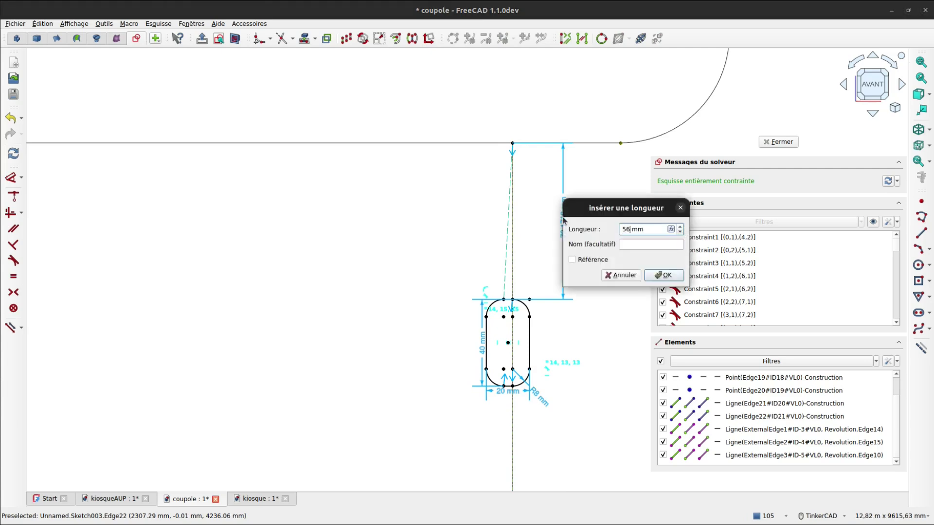
key(Return)
scroll(563, 220, down, 5)
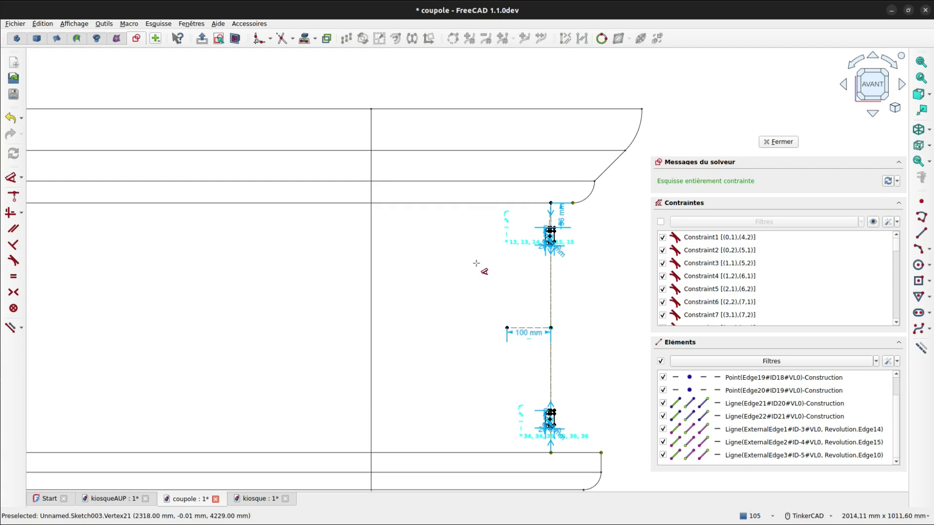
click(781, 142)
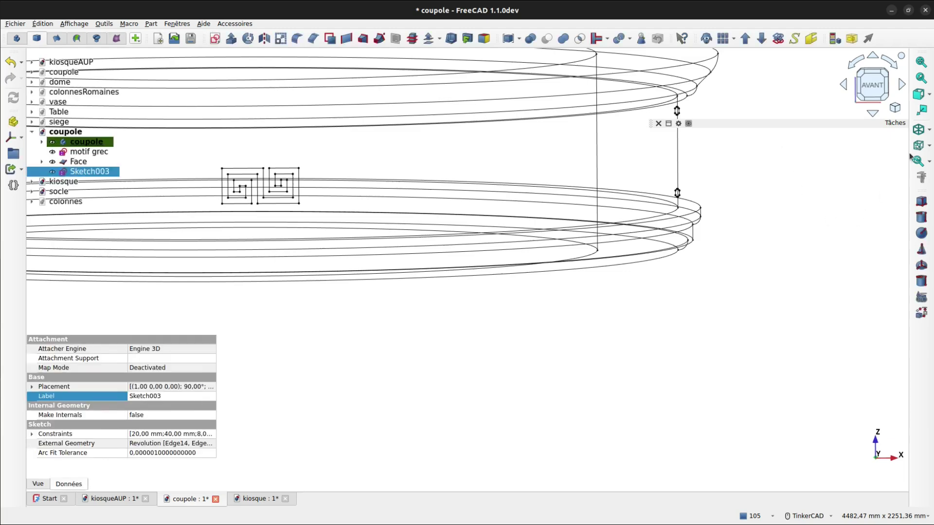
Switch the display style to Flat lines and revolve the border sketch 360° about the Z axis as a solid
click(928, 130)
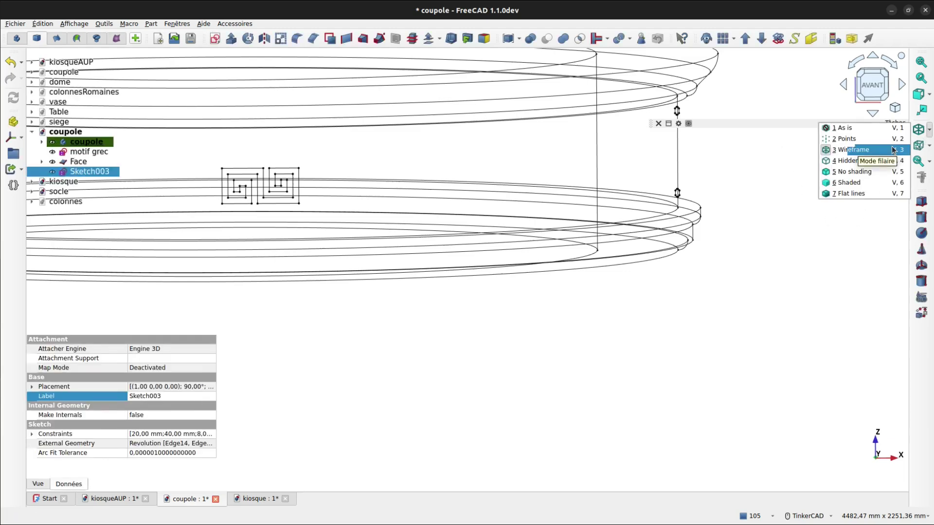
click(861, 194)
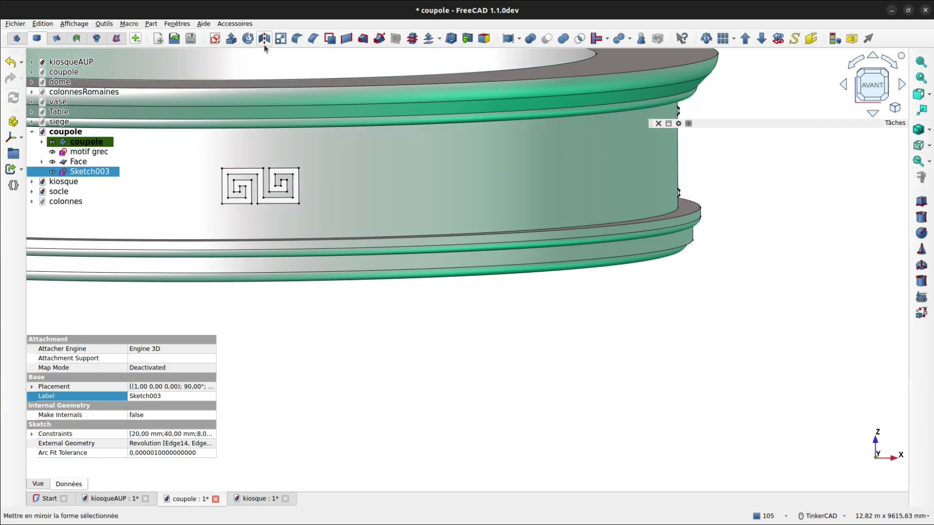
click(248, 39)
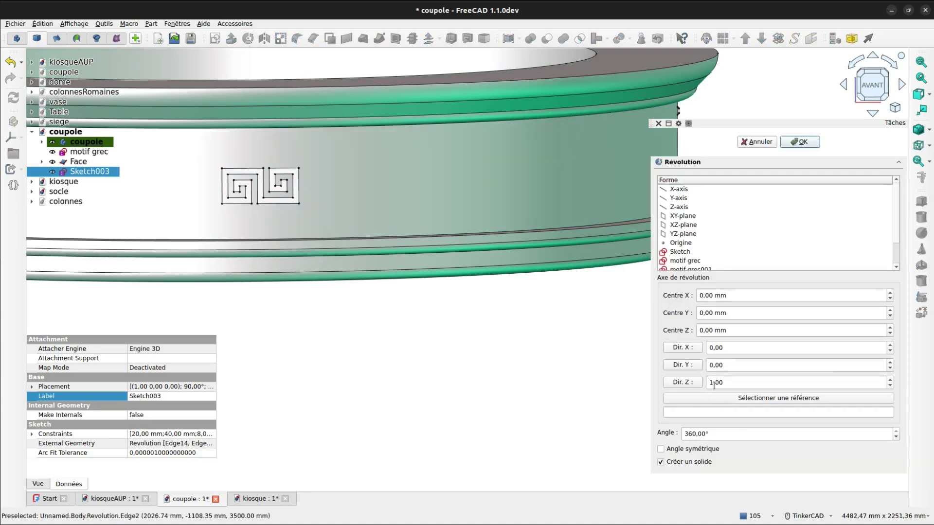
click(801, 143)
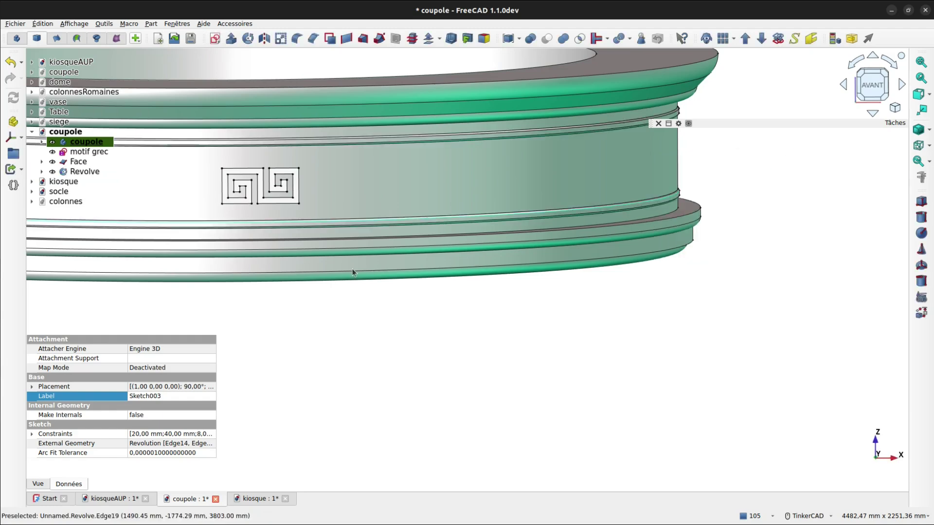
Rename the revolved border object as "Encadrement motif"
click(80, 172)
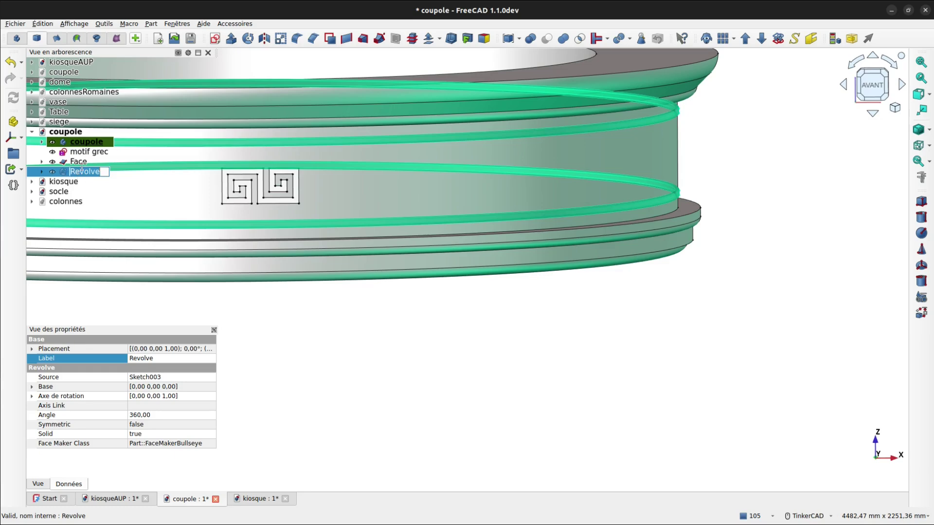
text(Encadre)
text(me)
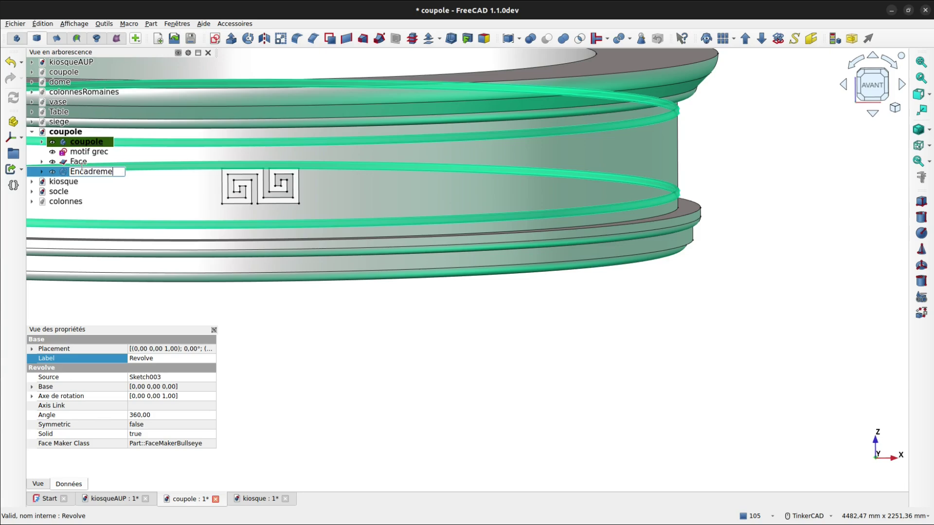
text(nt motif)
key(Return)
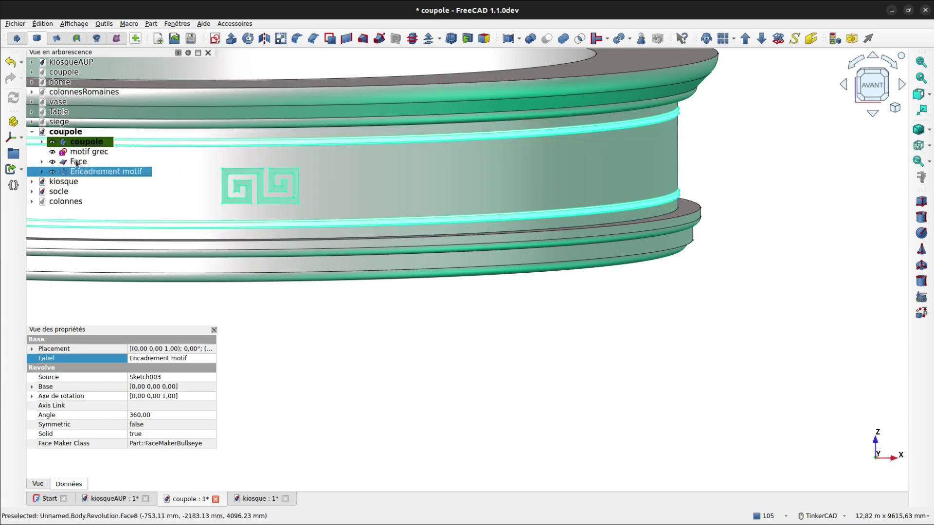
Hide the "motif grec" sketch and rename the Greek-key Face object as "motif face"
click(52, 152)
click(74, 164)
click(76, 163)
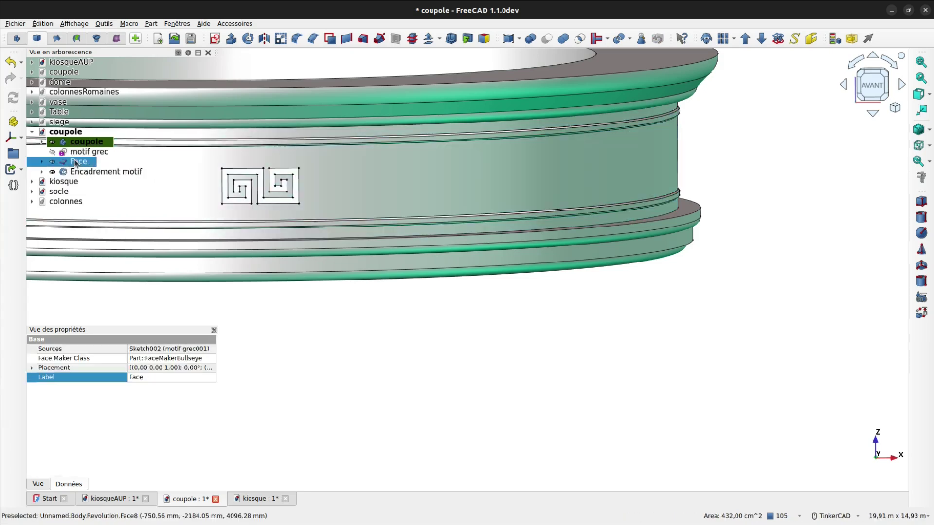
click(75, 163)
text(motif)
key(Return)
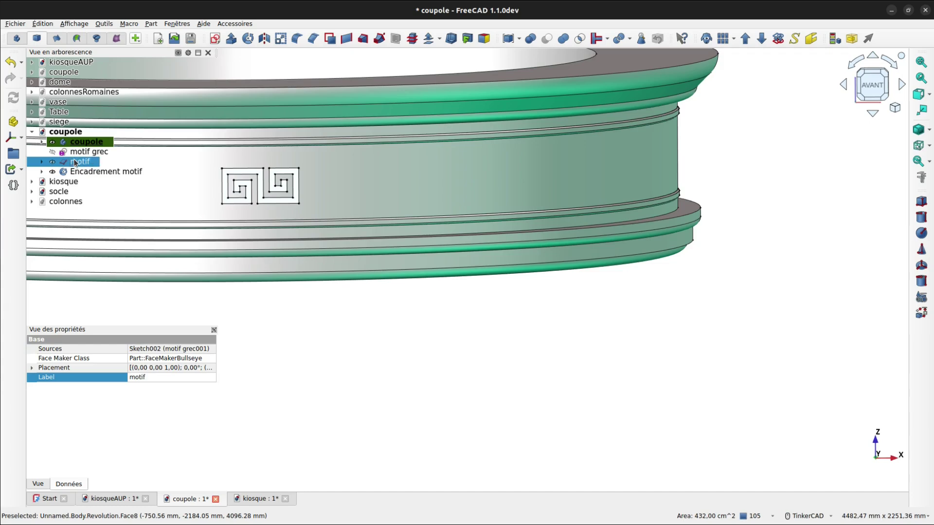
middle_drag(307, 241, 460, 270)
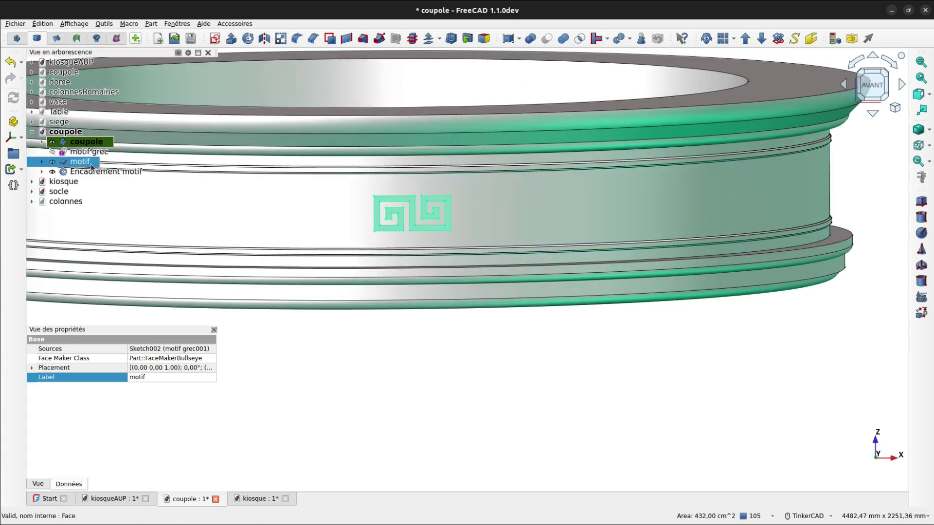
click(91, 163)
text(face)
key(Return)
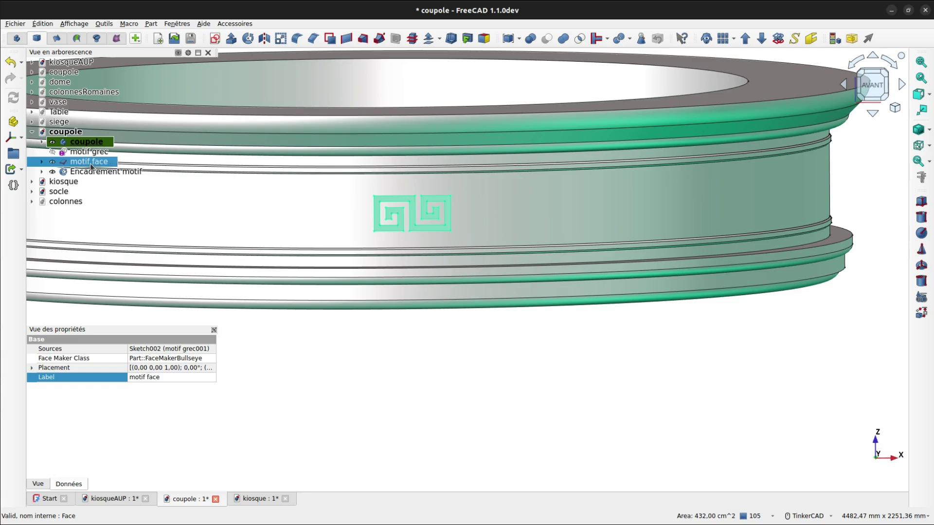
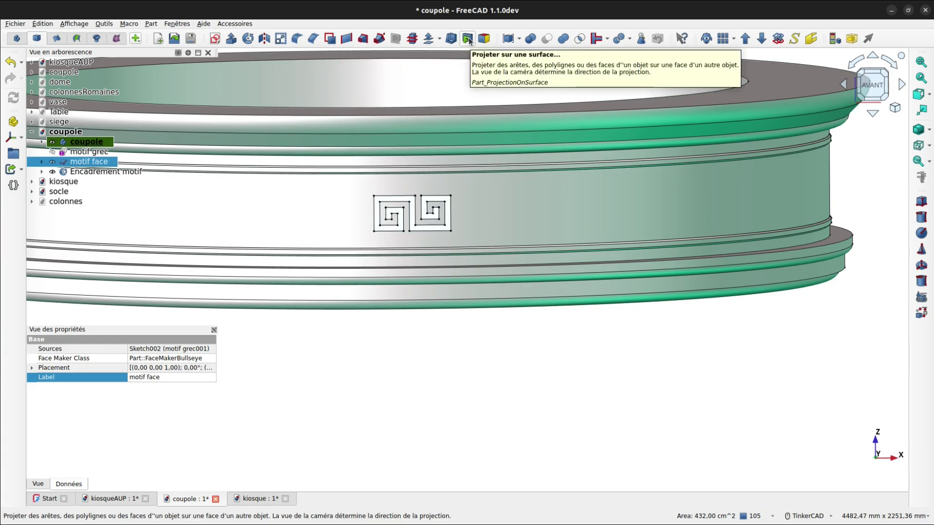
Start a projection on surface, choosing the band's outer cylindrical face as the projection surface and the front camera view as the direction
click(468, 39)
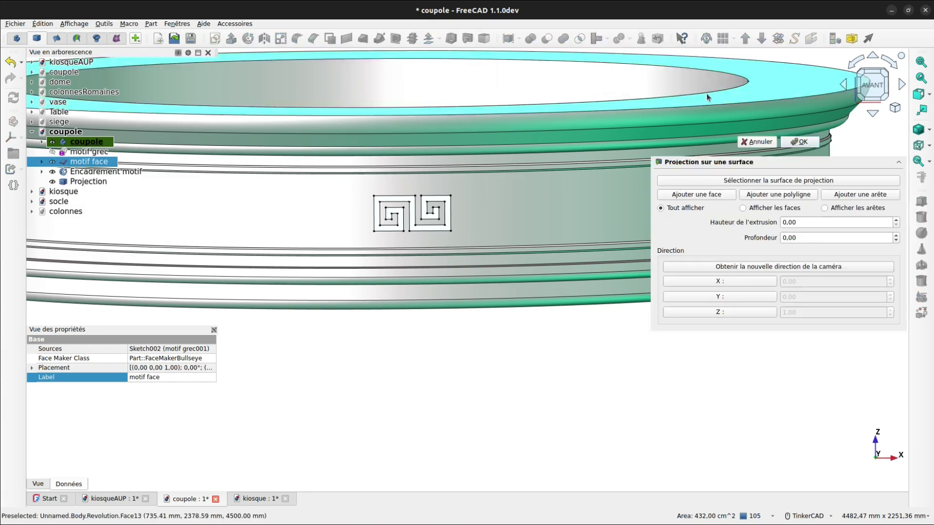
click(869, 88)
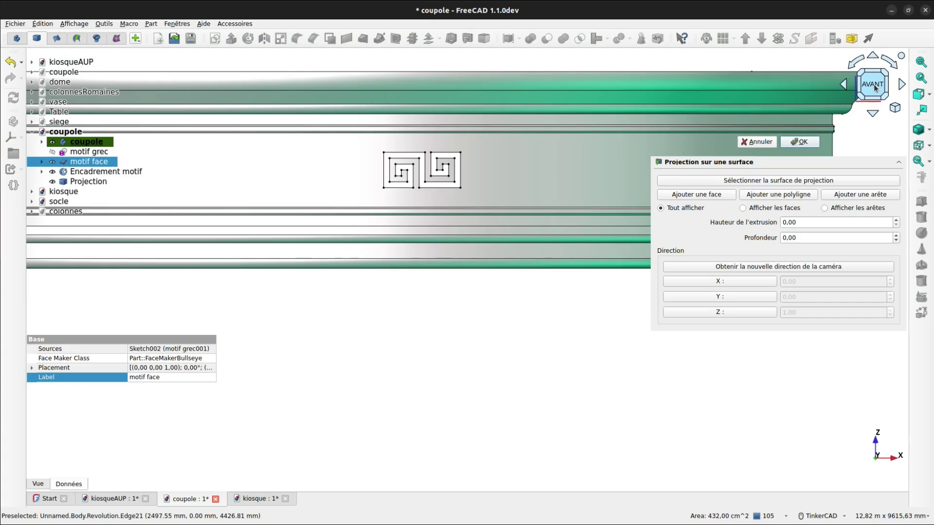
click(739, 181)
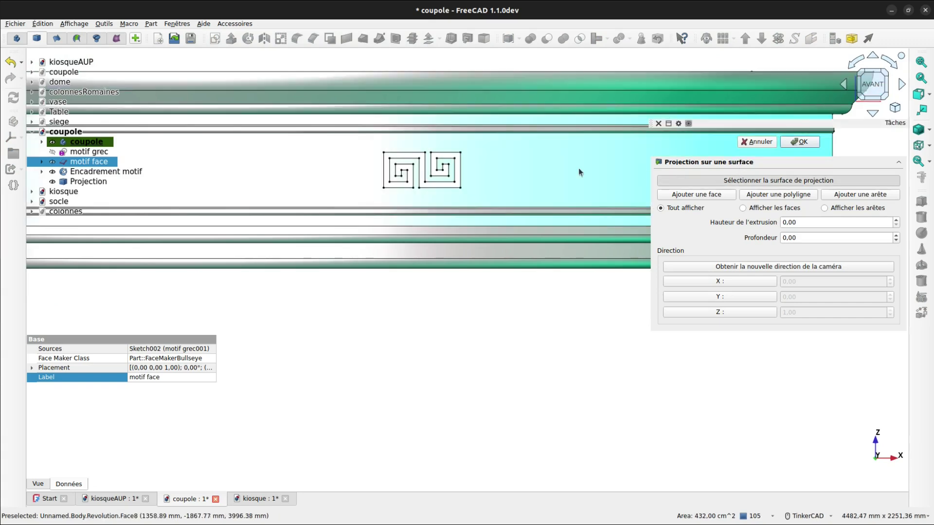
click(497, 167)
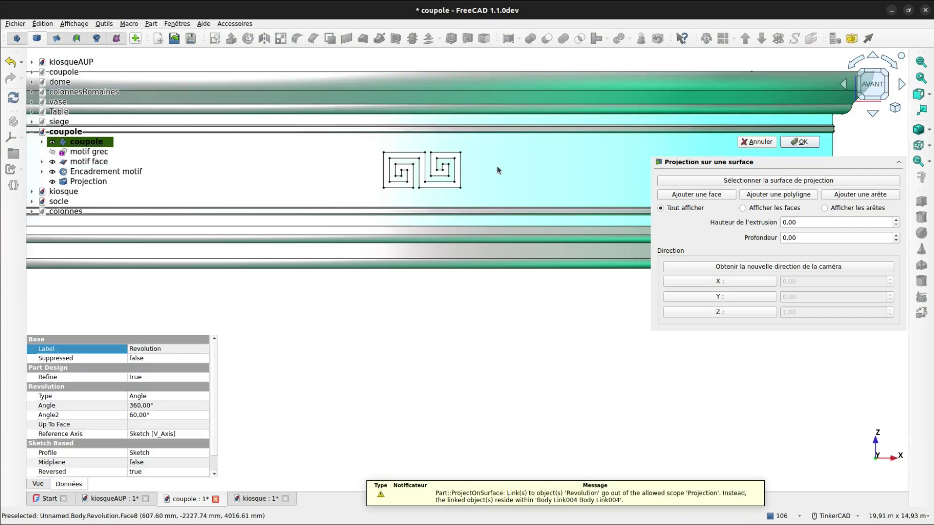
click(773, 268)
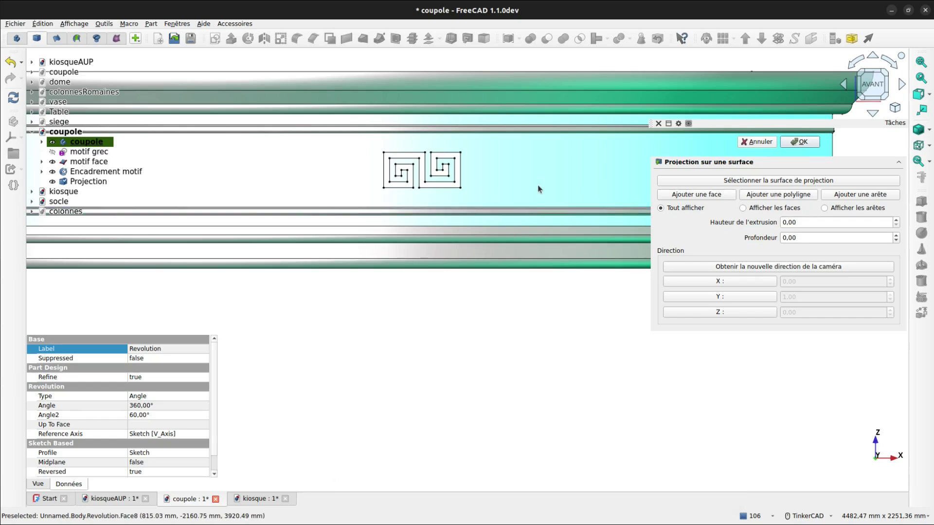
Add the Greek-key "motif face" as the face to project onto the band
right_drag(538, 186, 579, 203)
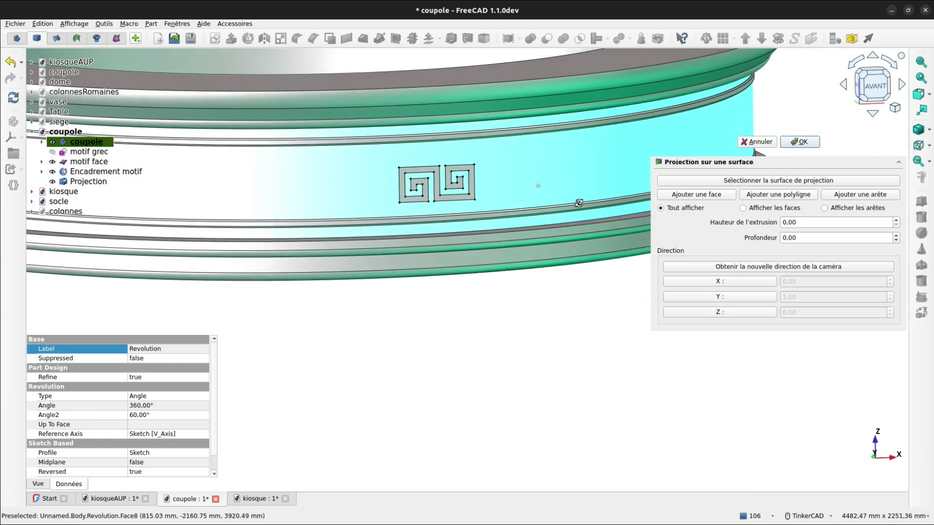
click(698, 196)
scroll(462, 191, up, 3)
scroll(462, 187, up, 2)
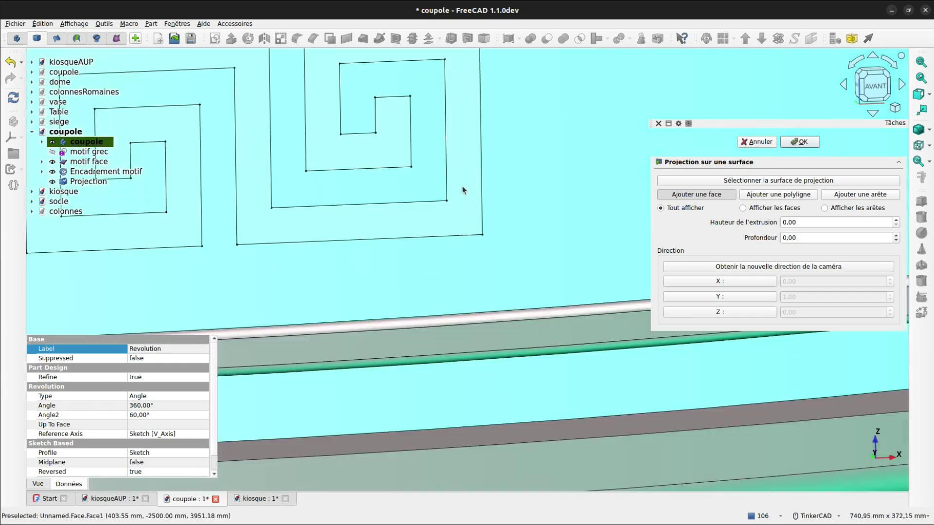
scroll(463, 179, up, 2)
scroll(510, 189, down, 3)
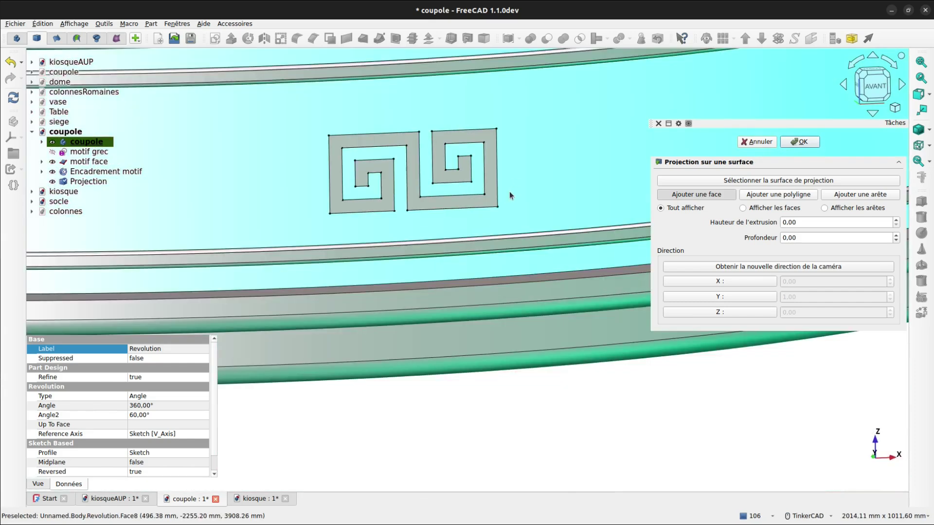
scroll(491, 196, up, 4)
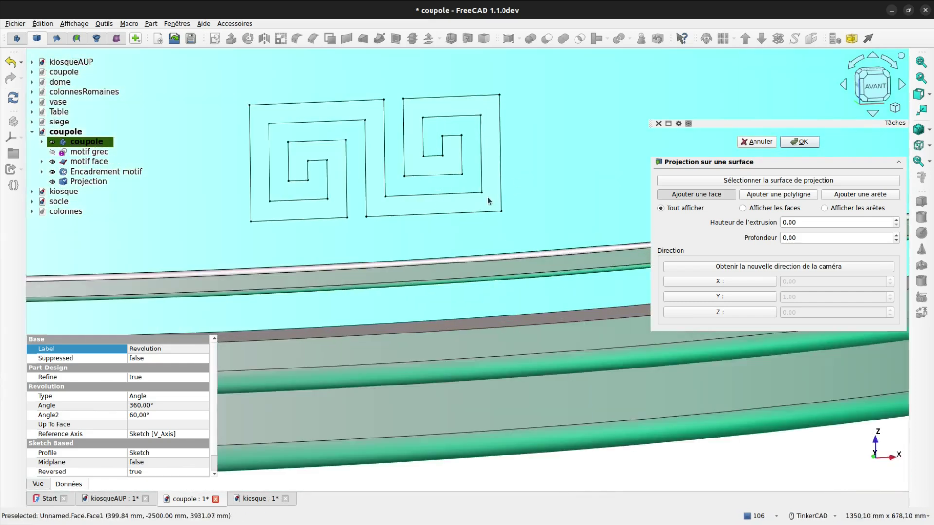
scroll(497, 167, up, 2)
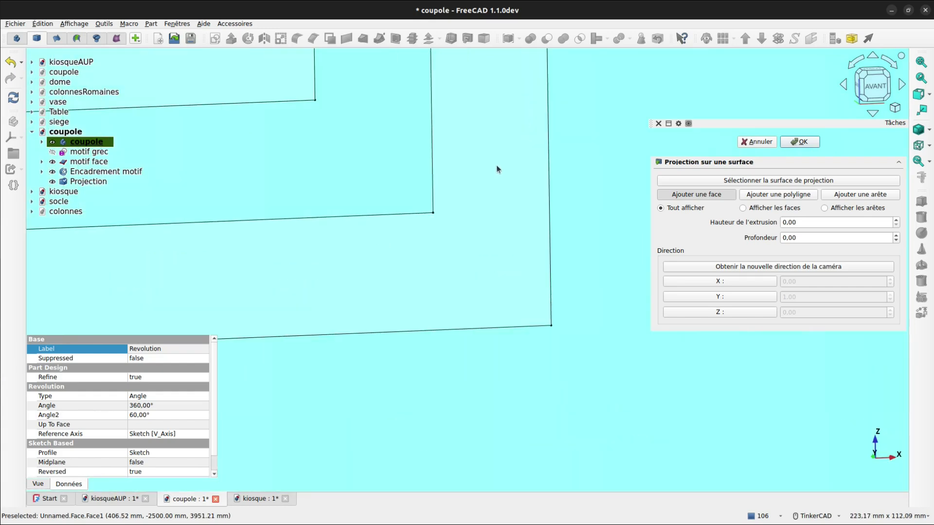
click(497, 167)
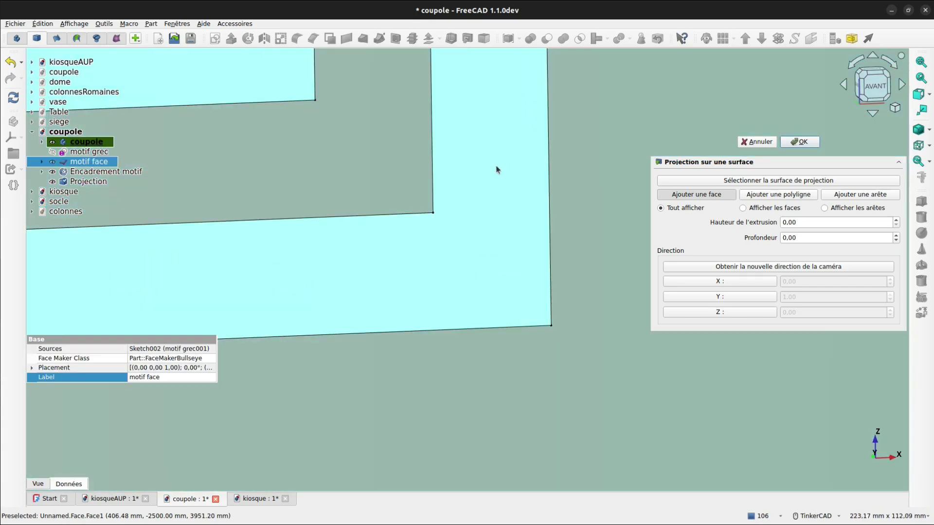
scroll(497, 167, down, 3)
scroll(502, 174, down, 2)
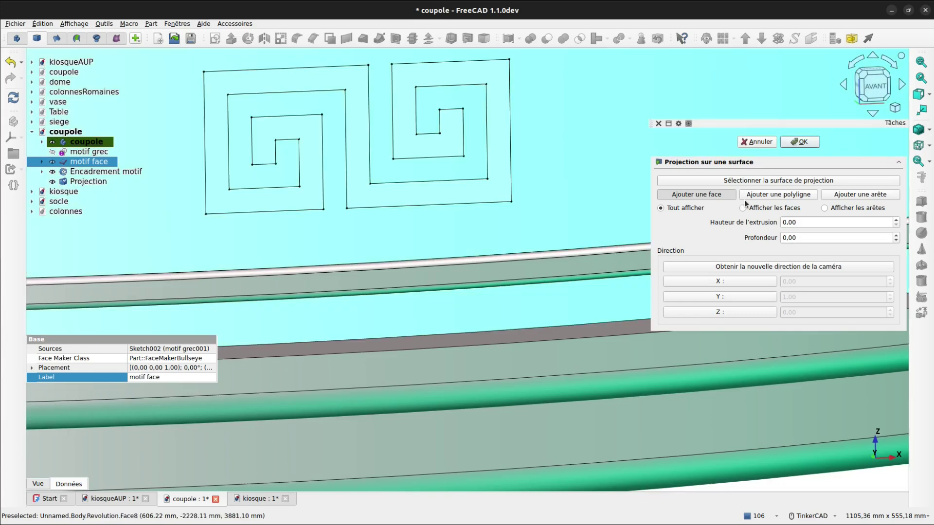
Set the surface projection's extrusion height to 50 mm and its depth to 1 mm, and accept the projection
click(785, 222)
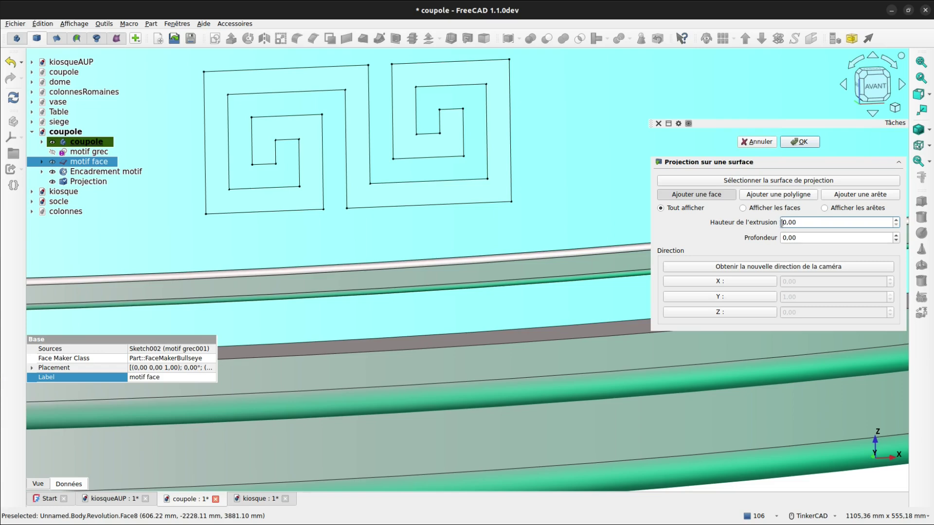
text(1)
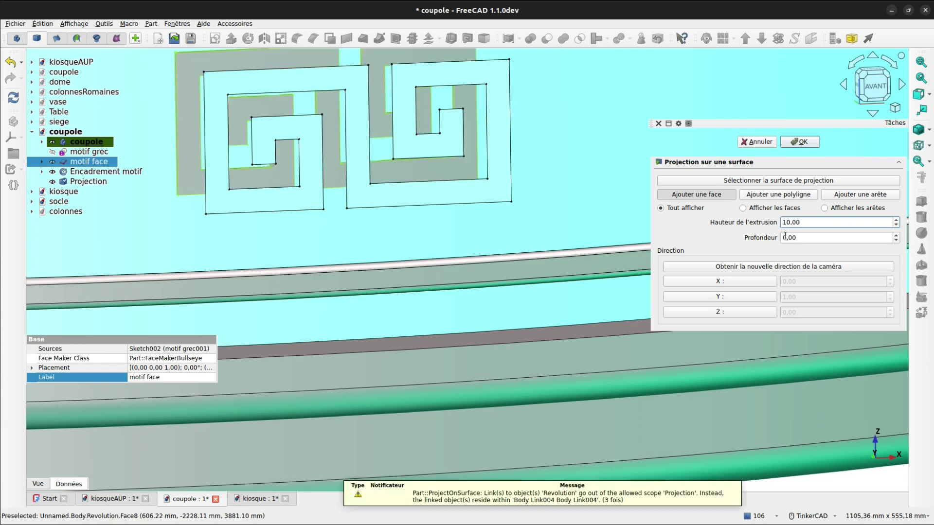
click(782, 238)
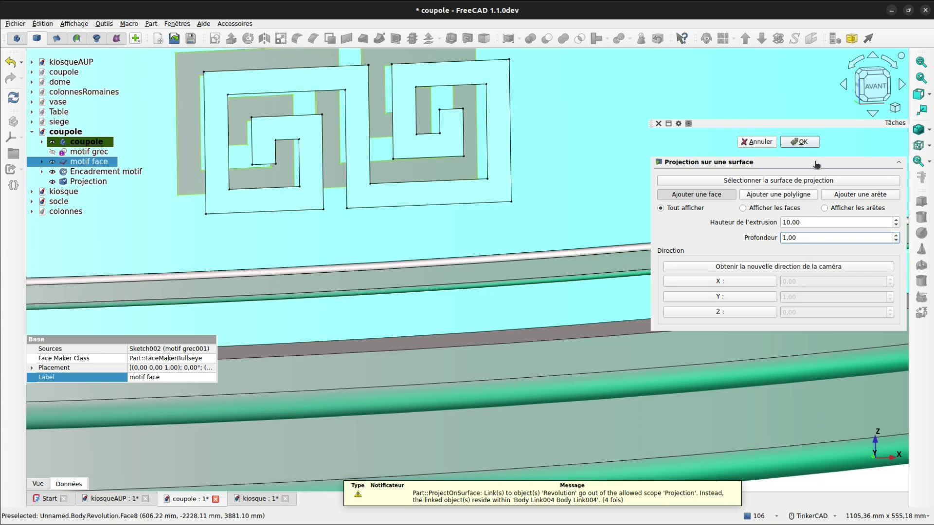
click(784, 223)
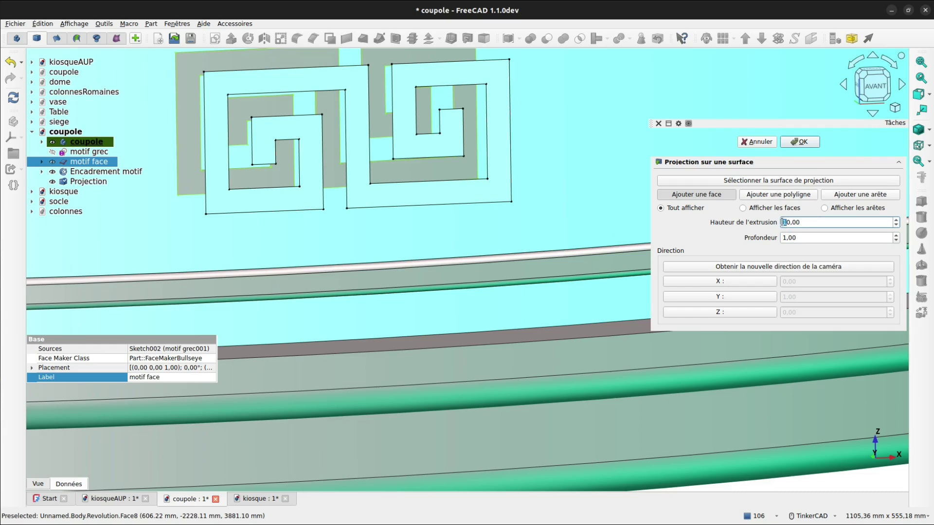
text(5)
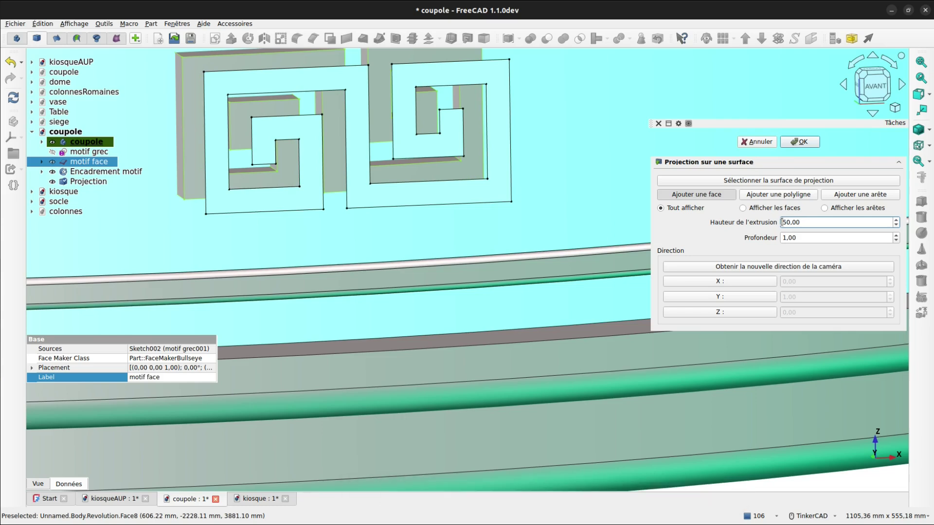
click(801, 142)
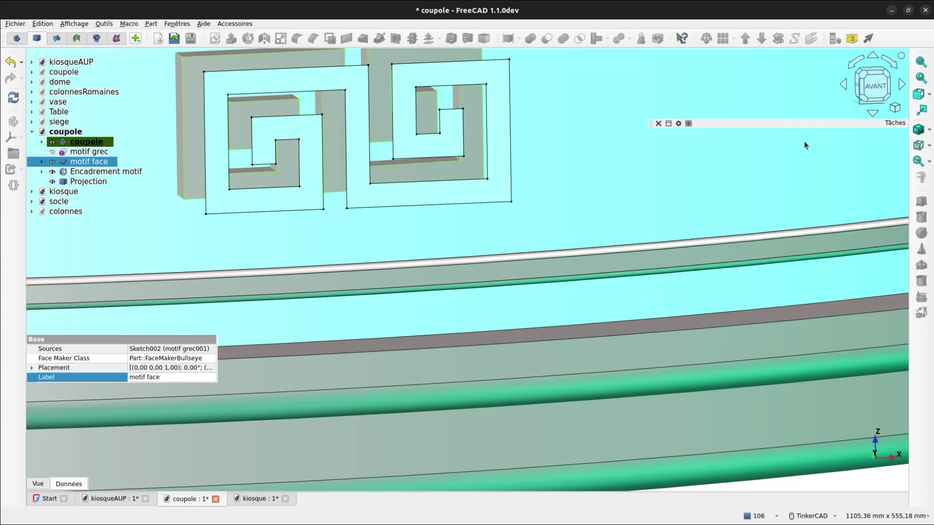
Check the extruded Greek-key motif on the coupole's band and save the coupole document
scroll(550, 191, down, 4)
scroll(551, 191, down, 3)
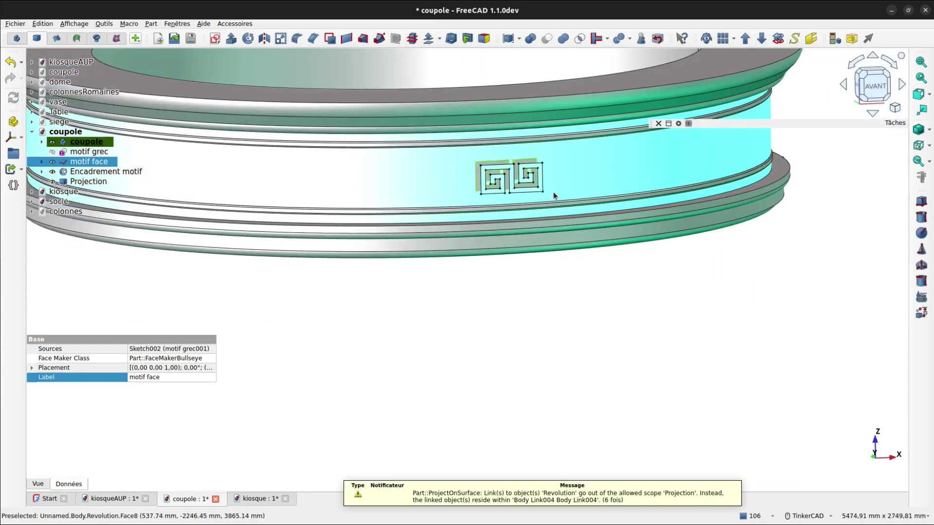
right_drag(553, 191, 658, 202)
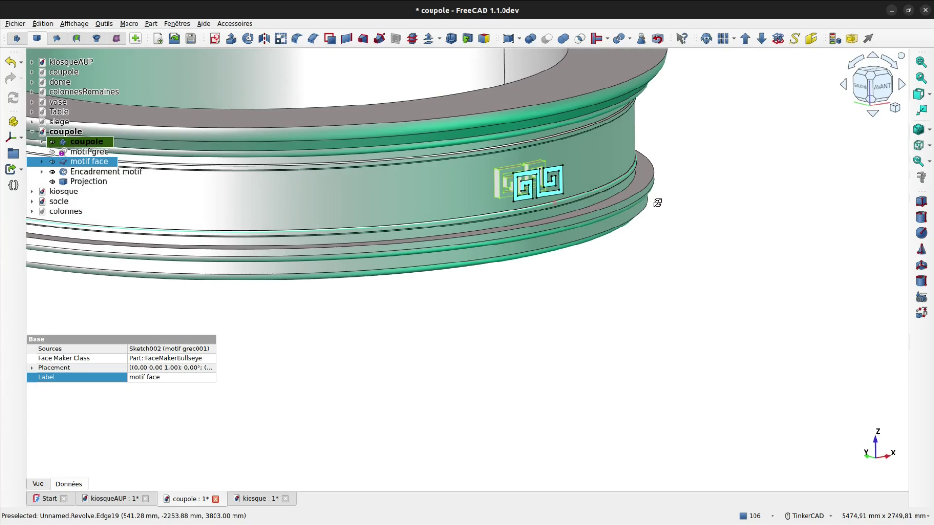
scroll(482, 194, up, 5)
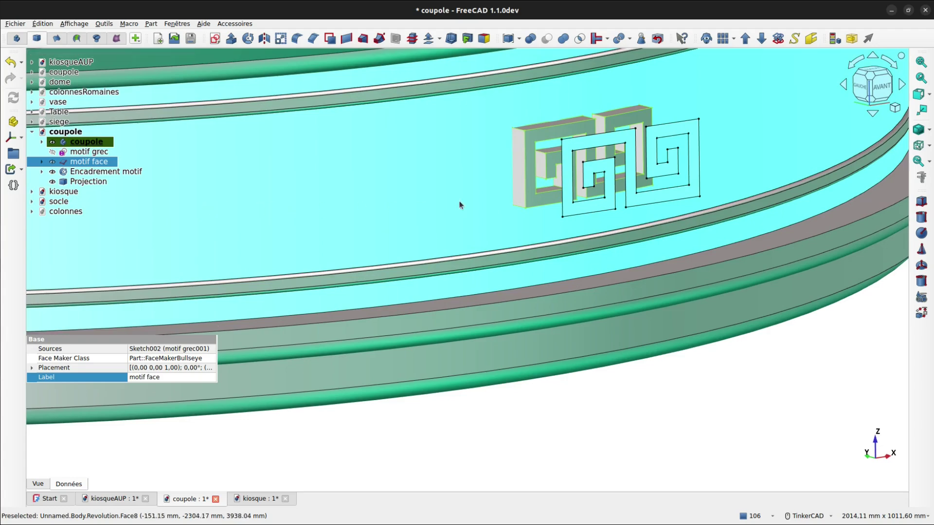
scroll(551, 241, down, 5)
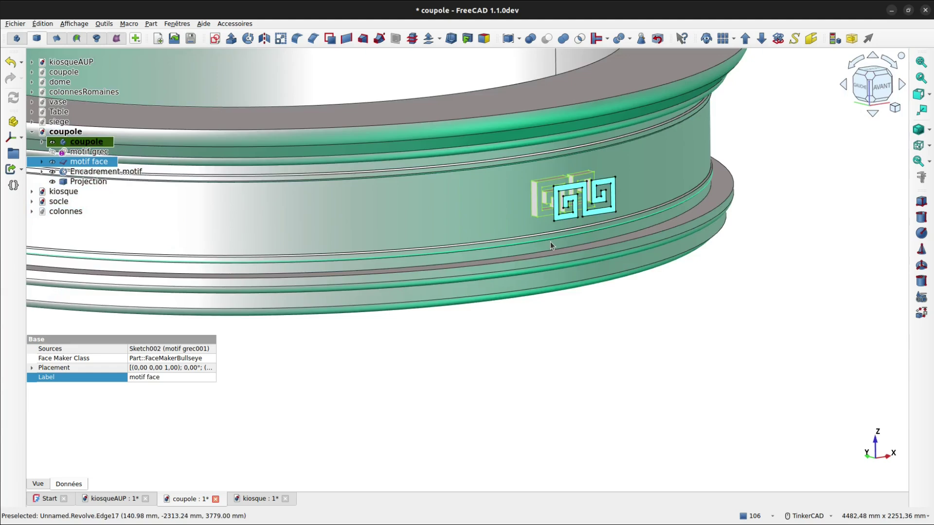
scroll(551, 242, down, 2)
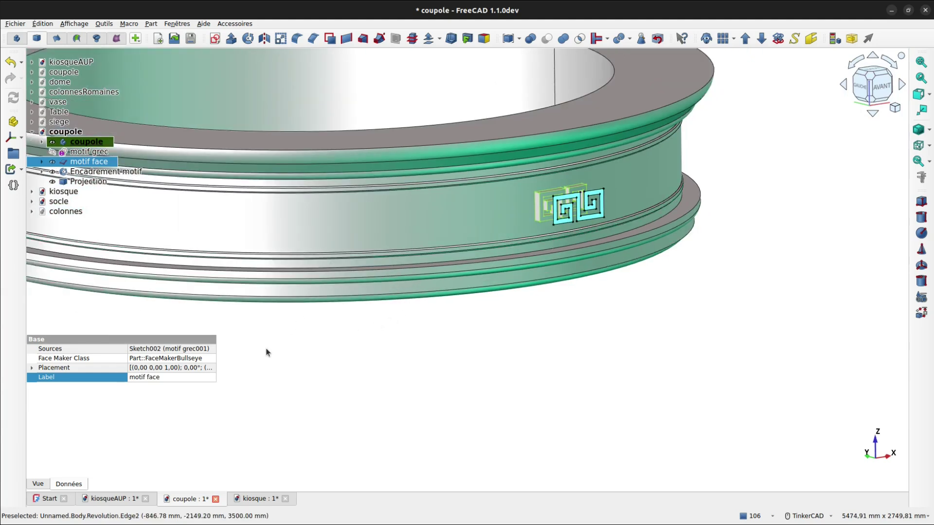
key(ctrl+s)
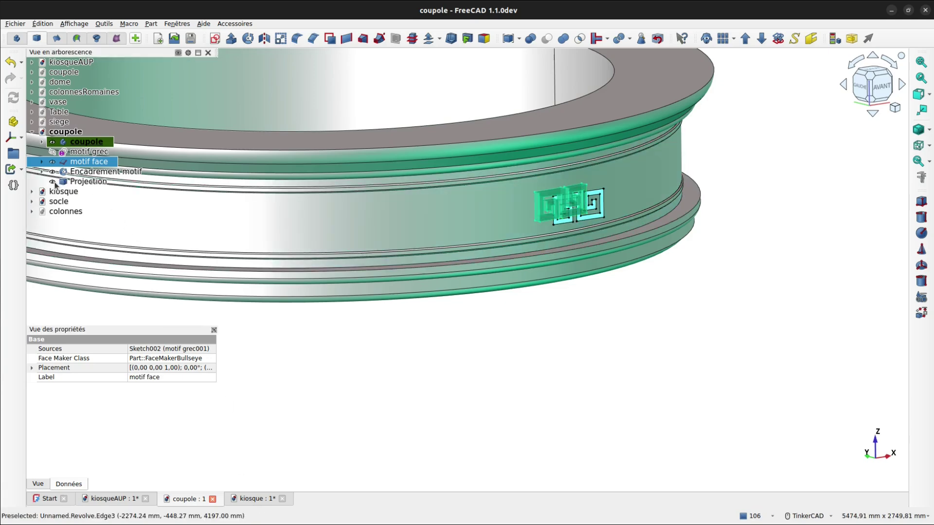
Hide the "motif face" object and its underlying "motif grec001" sketch, leaving the projection shown
click(52, 162)
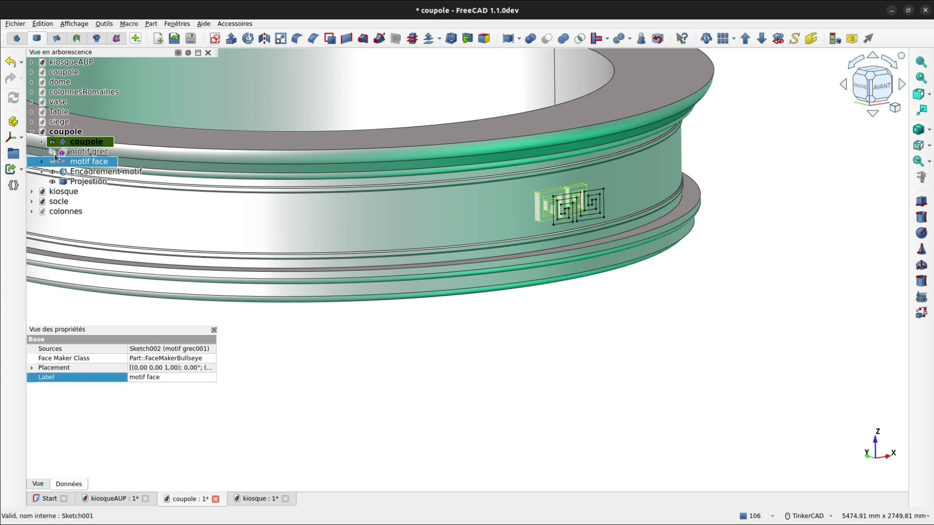
click(602, 222)
key(space)
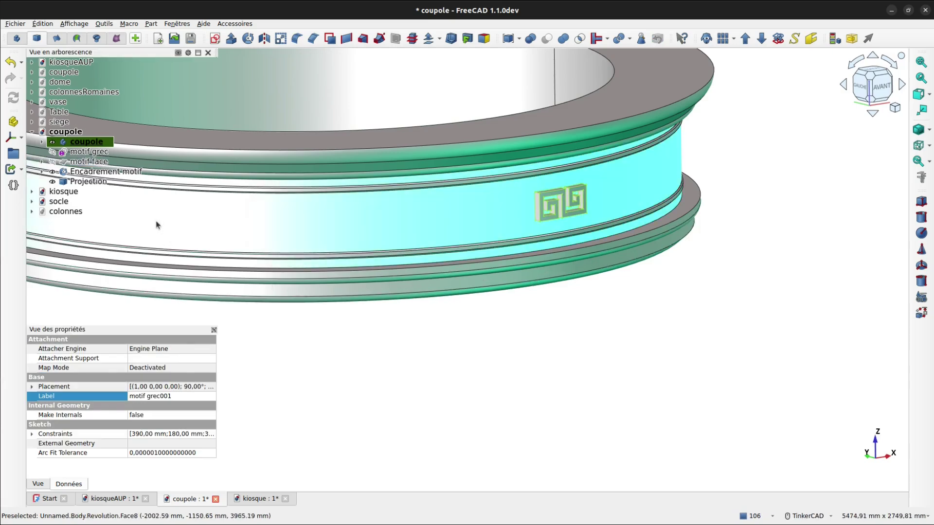
Create a link in the kiosque document to the coupole document's Projection object
click(258, 500)
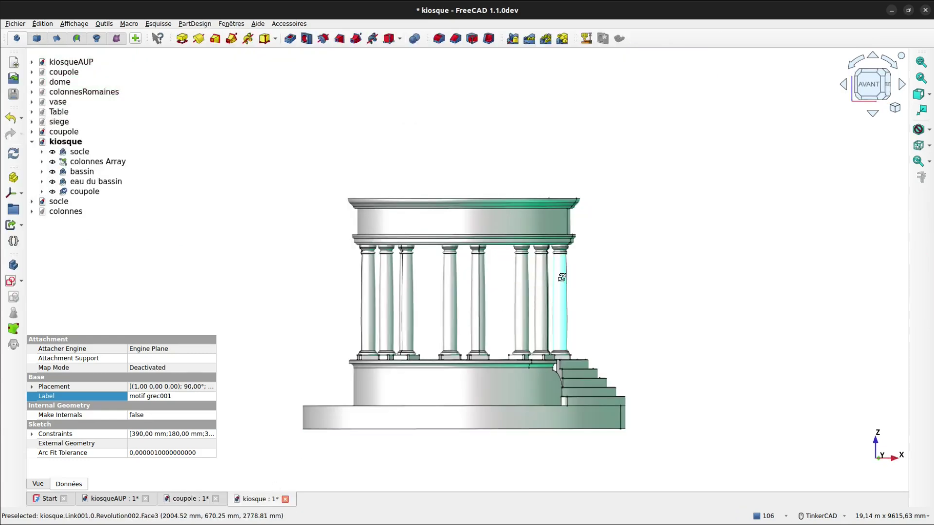
right_drag(506, 281, 665, 286)
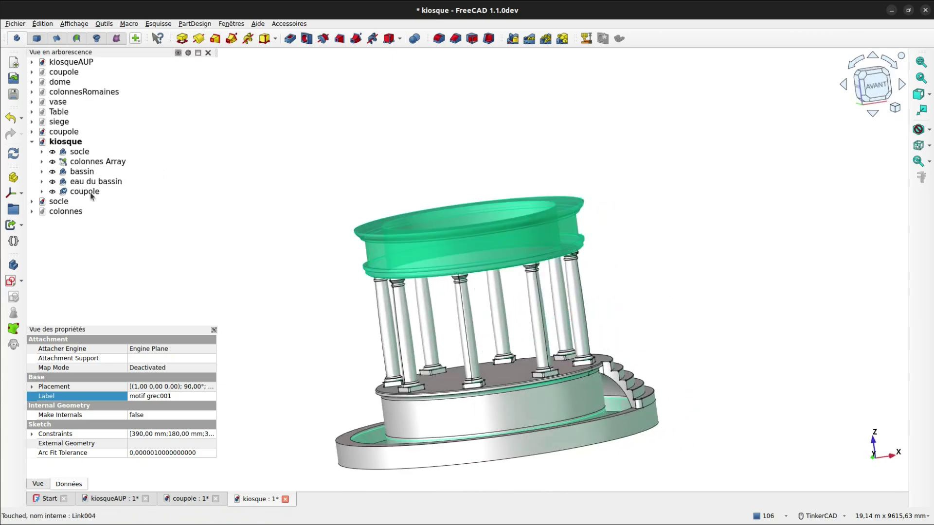
click(33, 132)
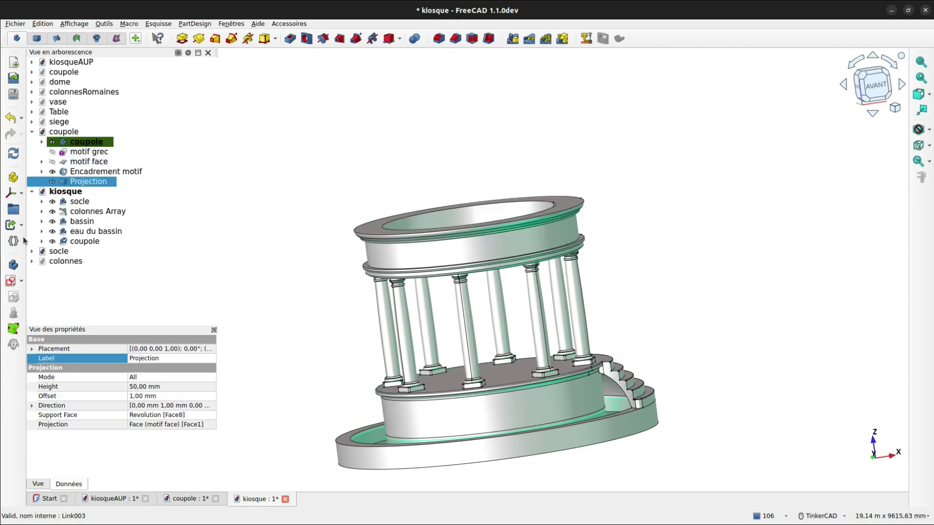
click(12, 226)
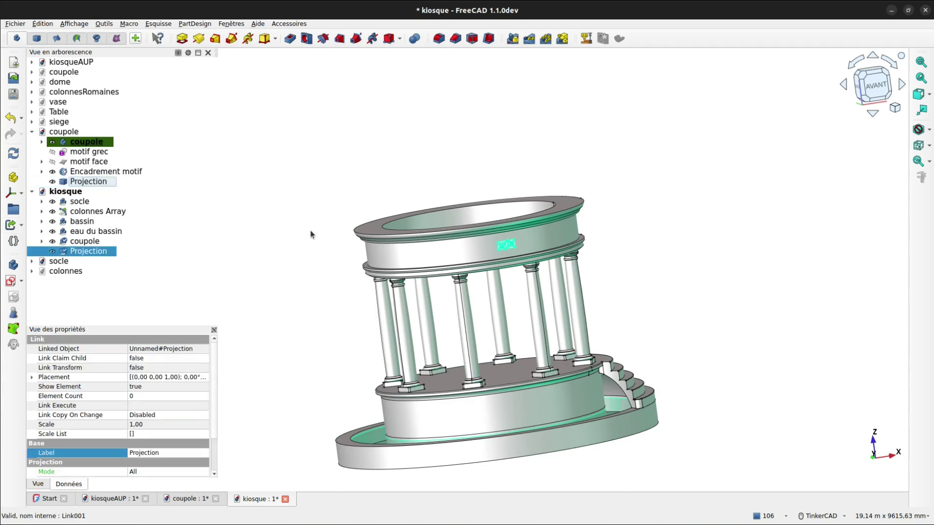
click(314, 263)
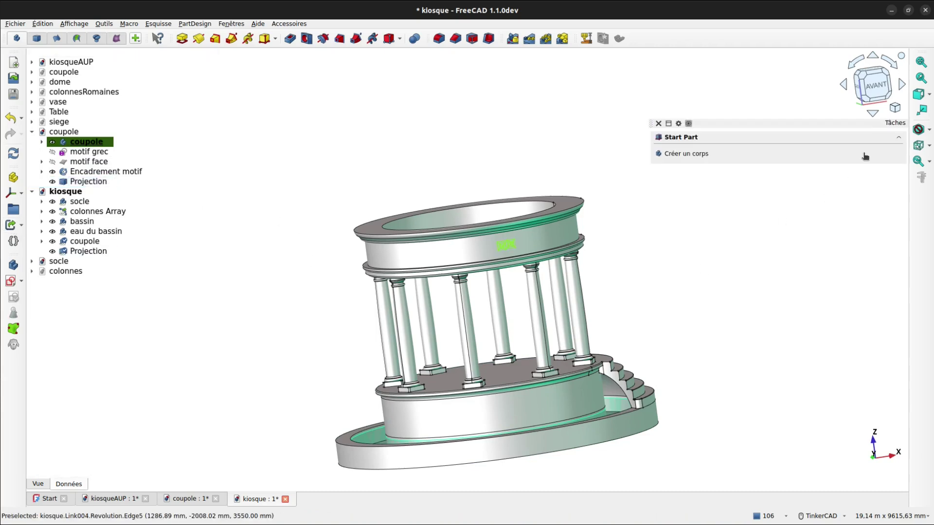
Set the kiosque view's draw style to Shaded and examine the Greek-key motif's relief on the coupole band
click(929, 129)
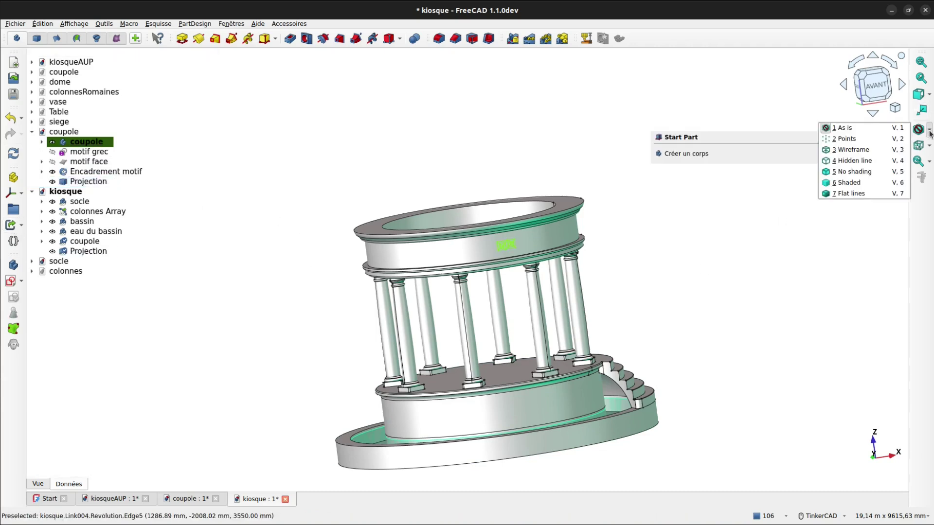
click(871, 183)
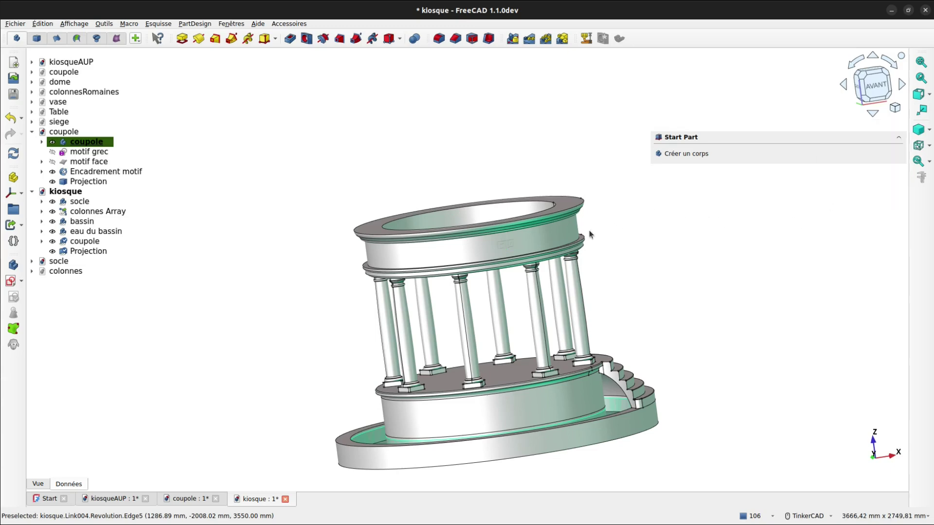
scroll(587, 232, up, 3)
scroll(587, 233, up, 1)
right_drag(574, 234, 442, 260)
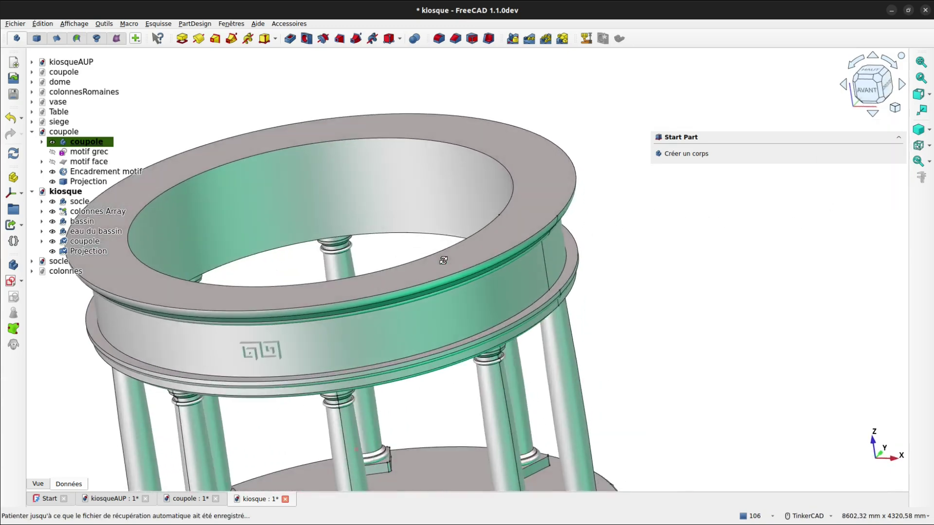
middle_drag(378, 177, 473, 27)
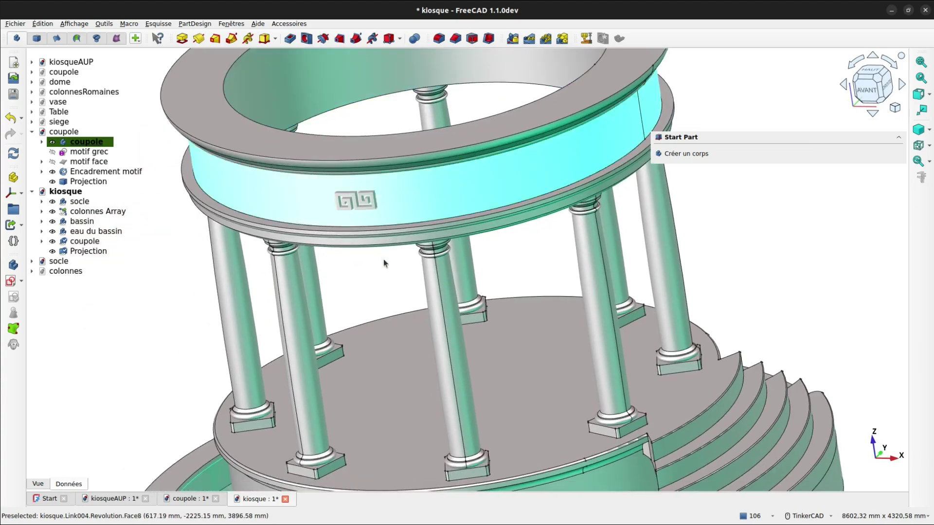
right_drag(382, 258, 675, 253)
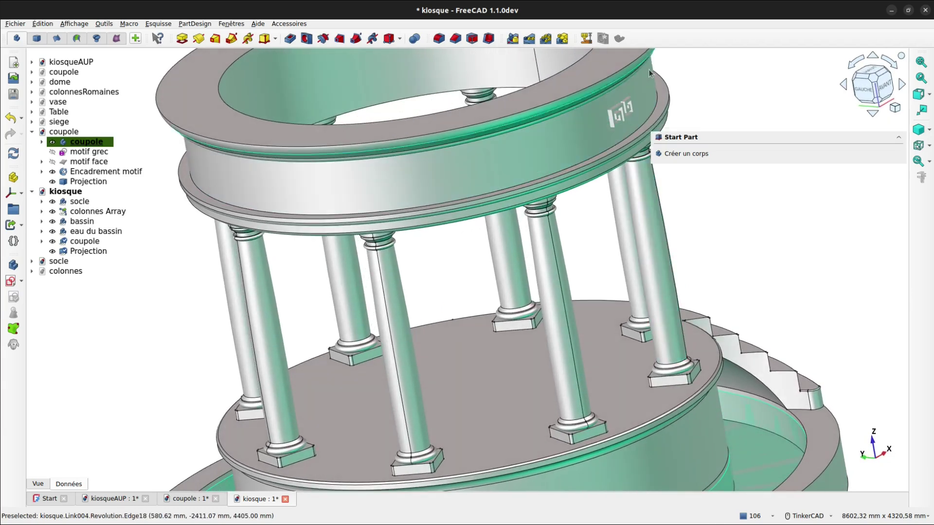
scroll(647, 103, up, 5)
scroll(647, 102, down, 5)
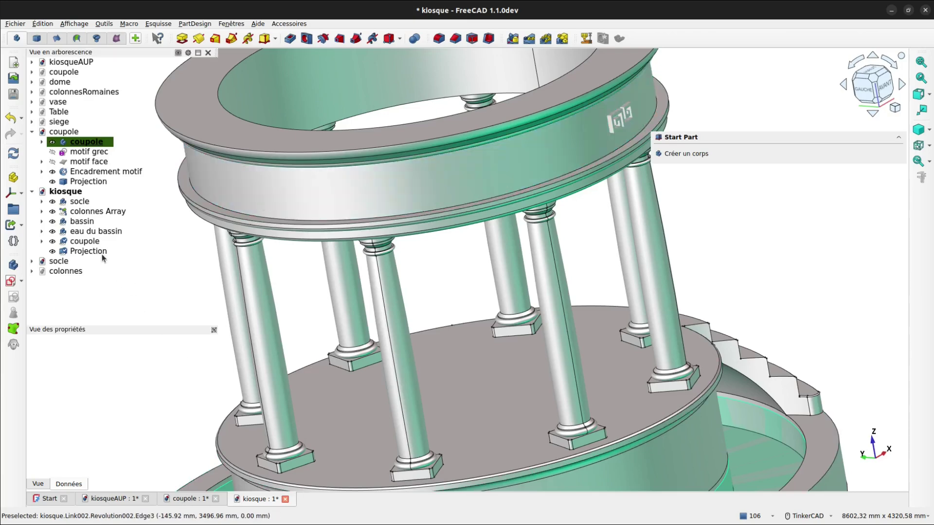
Delete the Projection link from the kiosque document and return to the coupole document
click(93, 252)
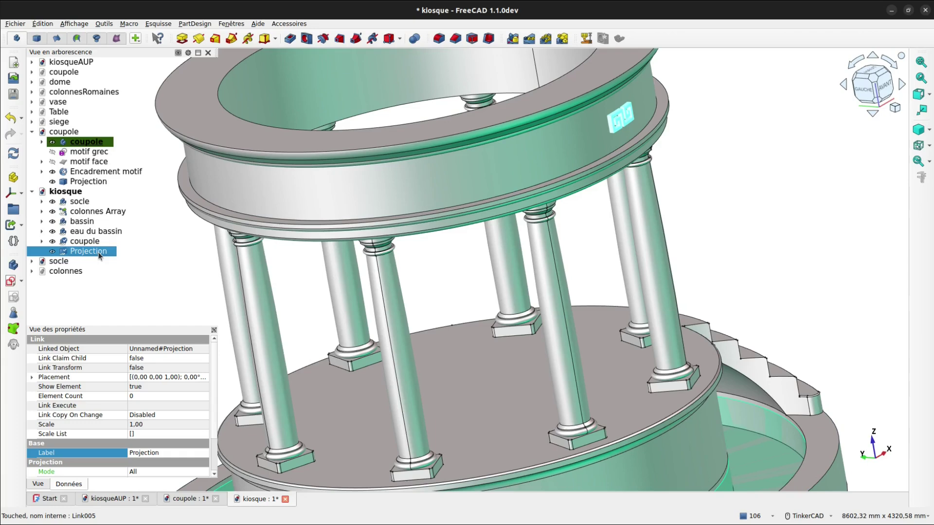
key(Delete)
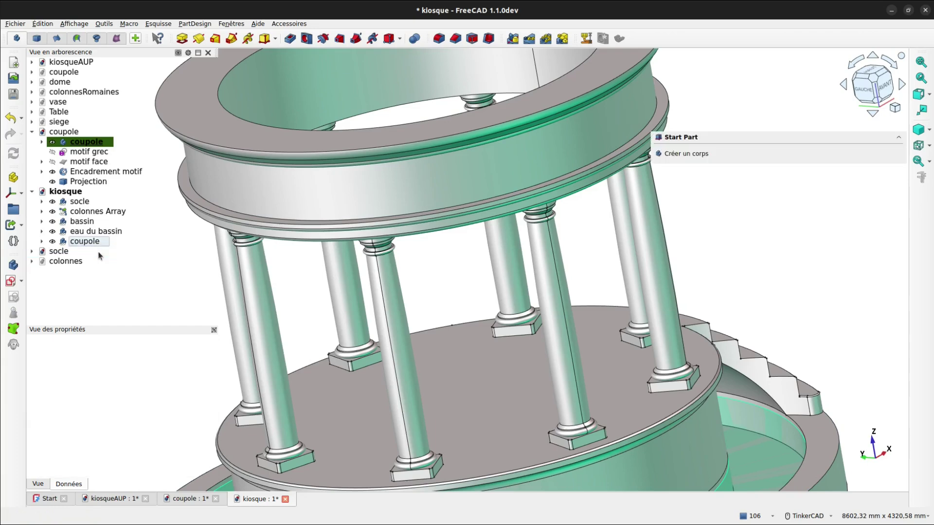
click(205, 497)
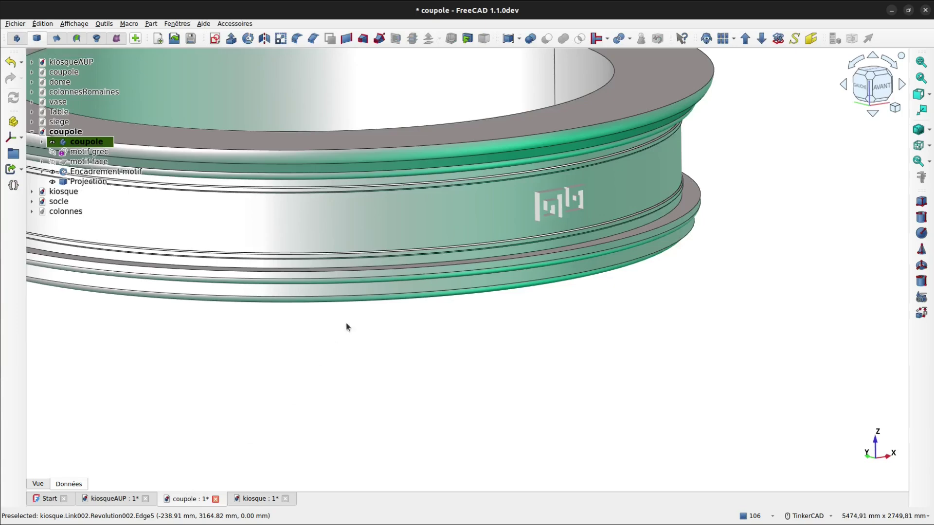
Set the height of the coupole's Projection object to 25 mm
click(84, 183)
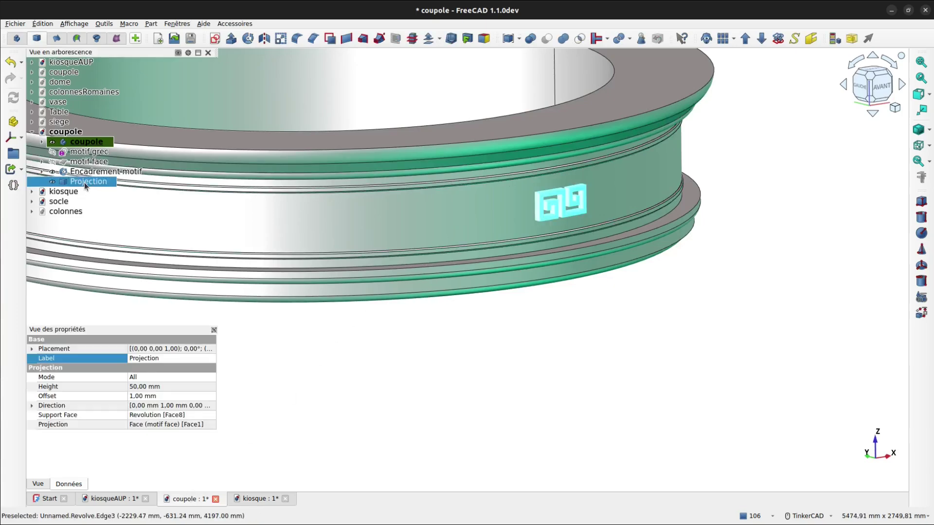
click(134, 387)
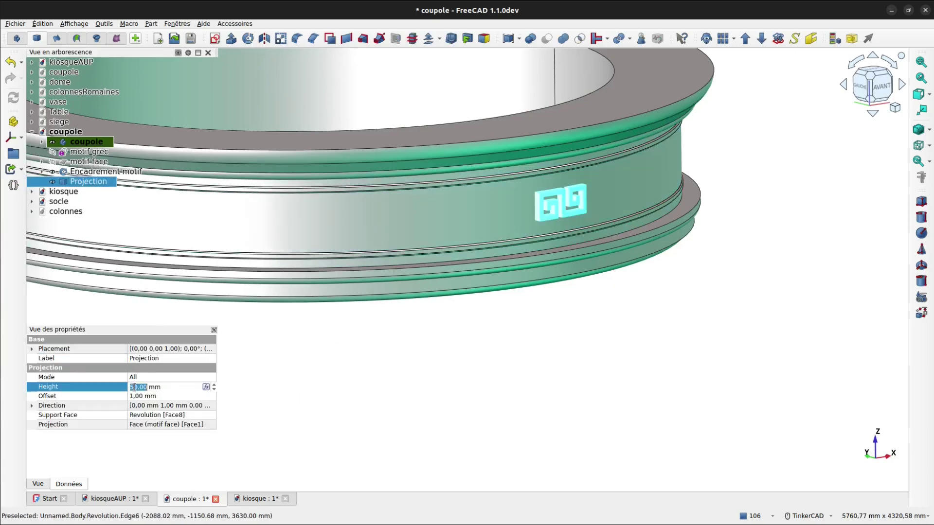
text(25)
key(Return)
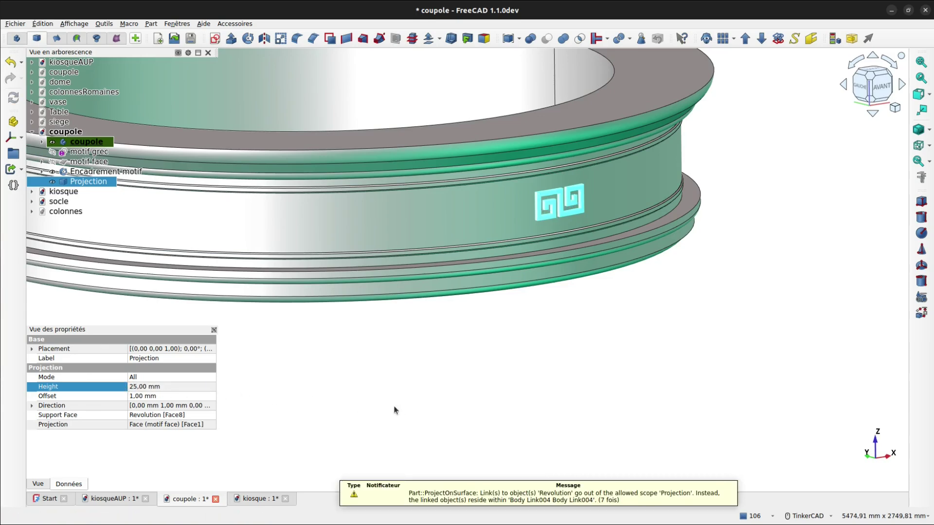
click(435, 385)
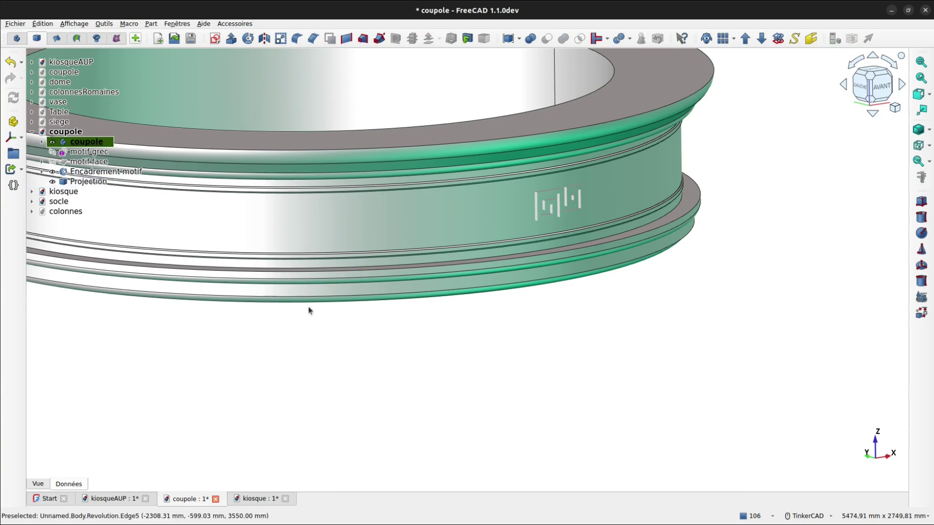
Open the toolbar customisation for the Part workbench and list the Draft category's commands
click(99, 183)
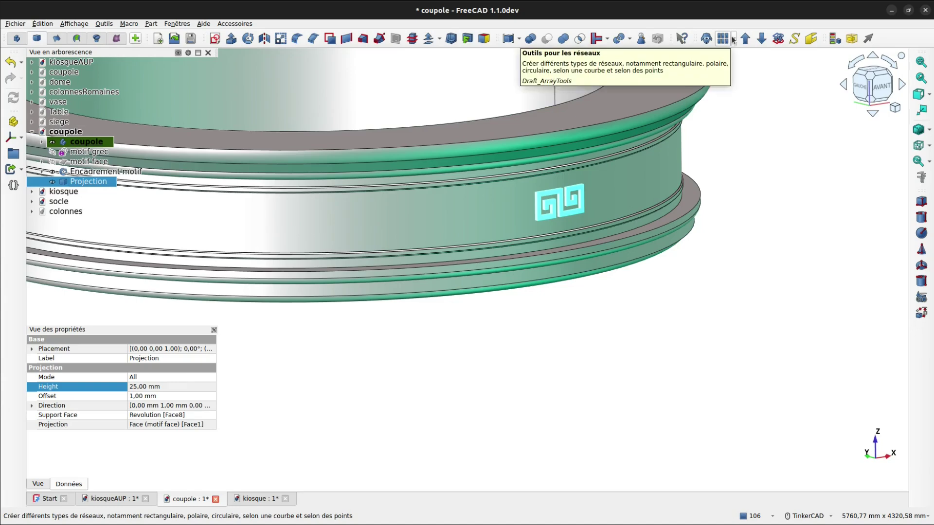
right_click(887, 41)
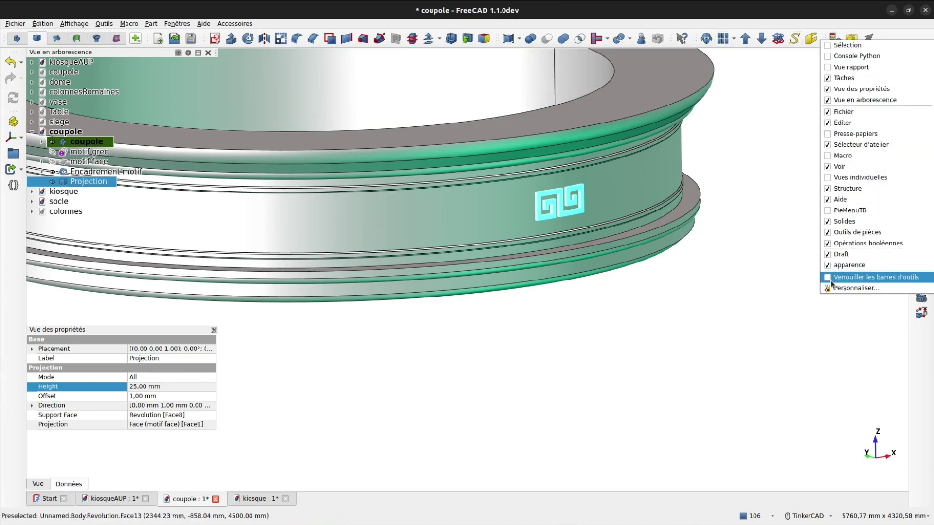
click(855, 288)
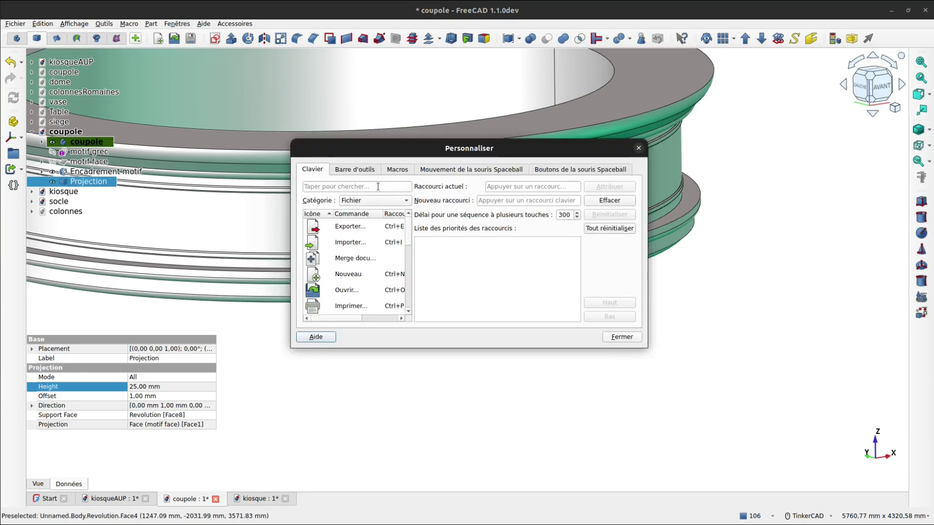
click(358, 169)
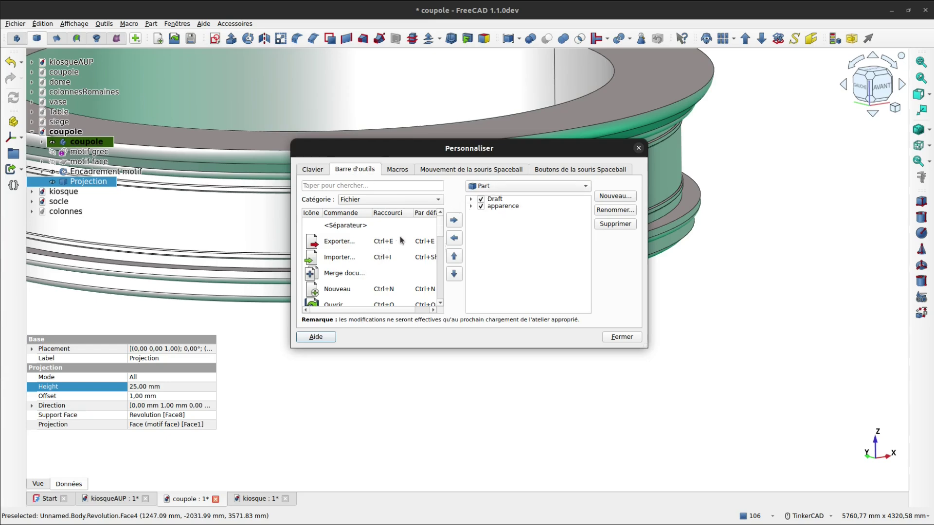
click(413, 201)
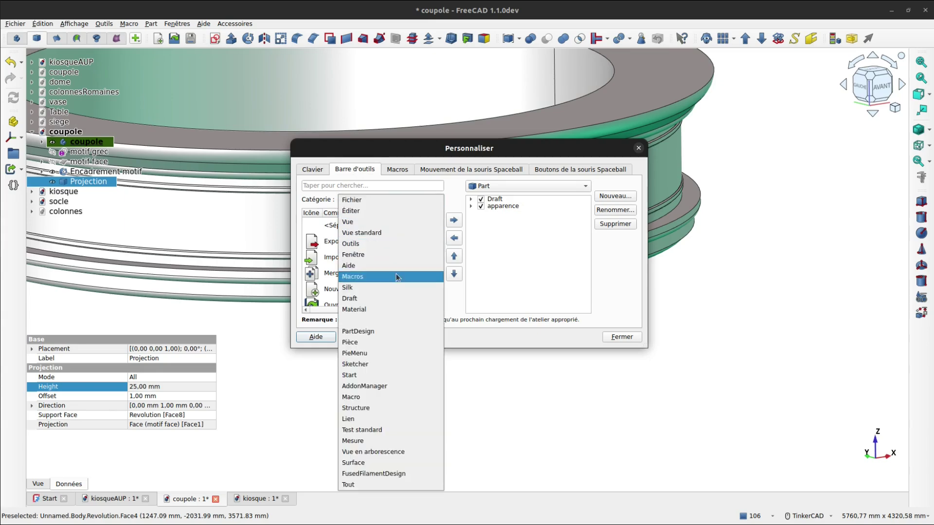
click(396, 298)
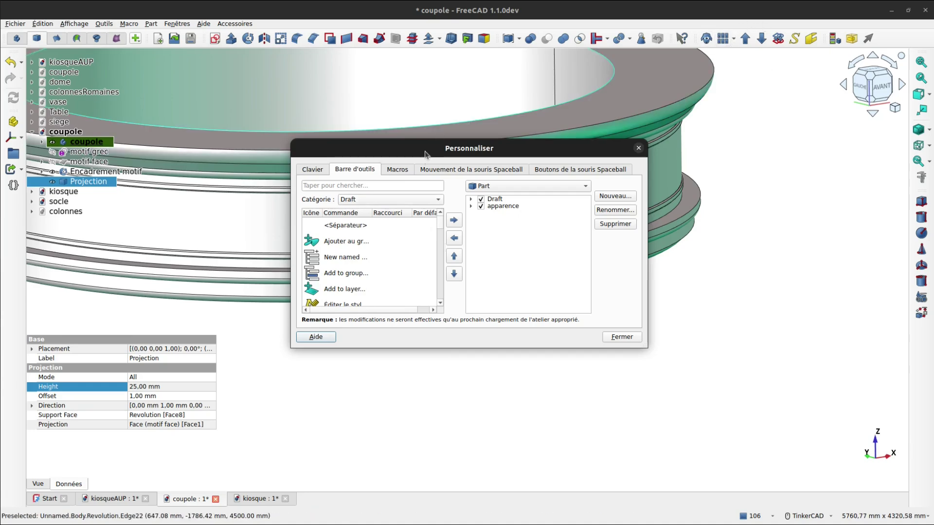
Search the commands for "résea" and add Réseau polaire to the Part workbench's custom Draft toolbar
click(335, 187)
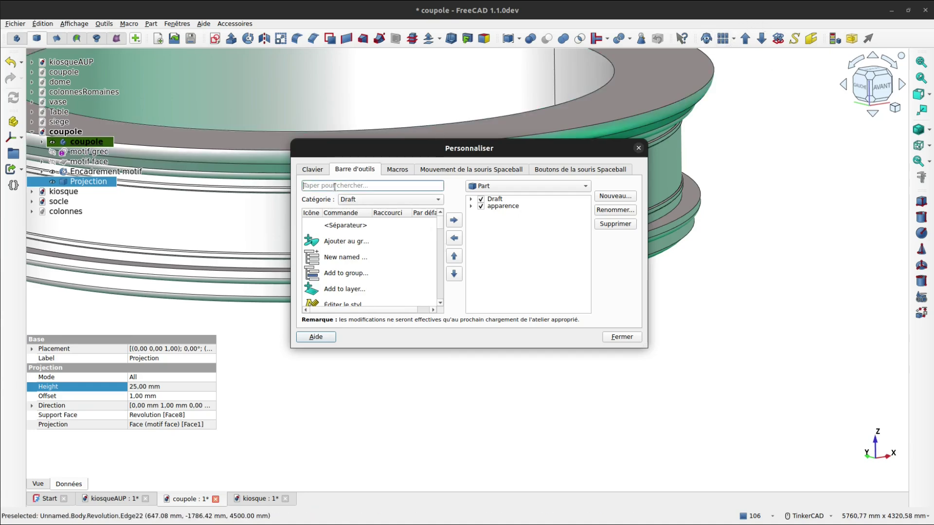
text(r)
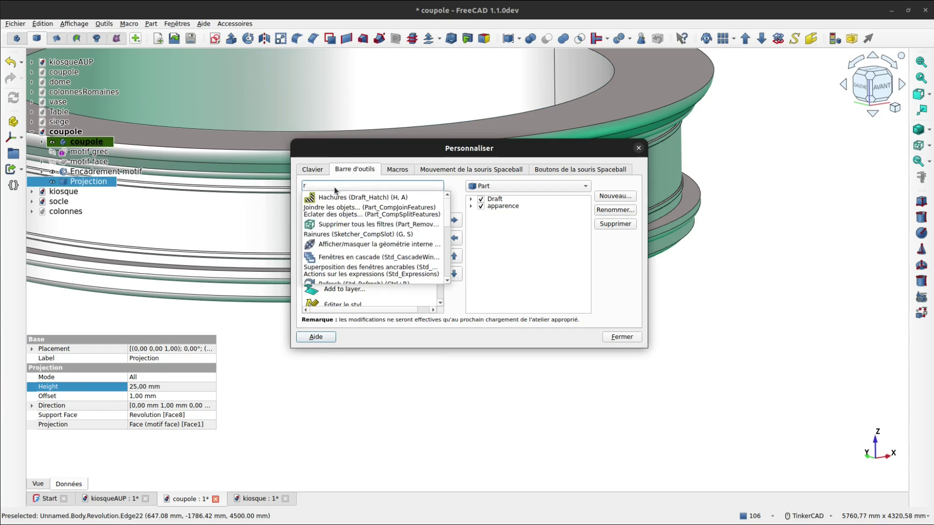
text(esse)
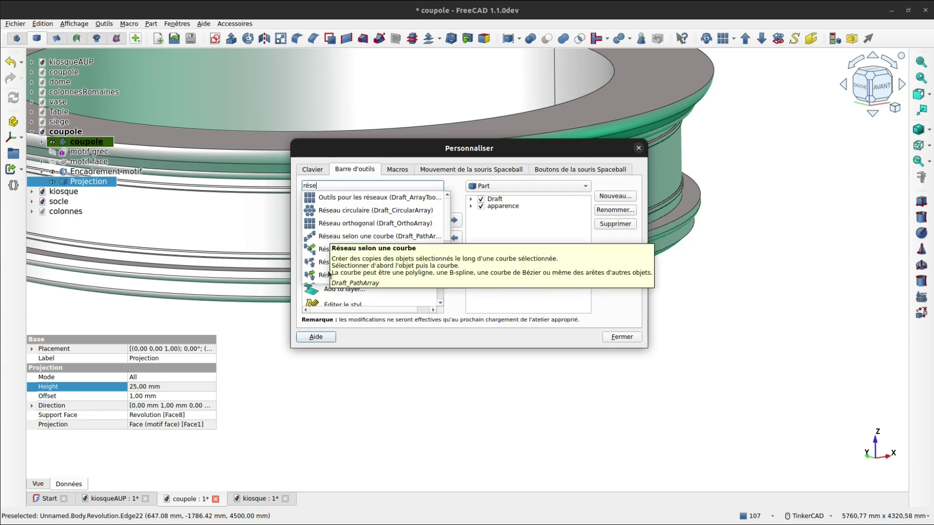
click(512, 231)
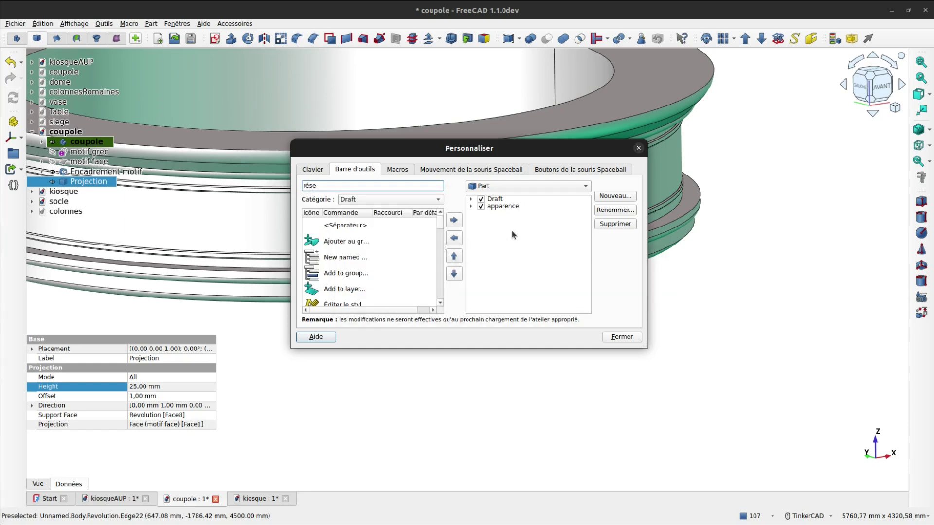
click(471, 200)
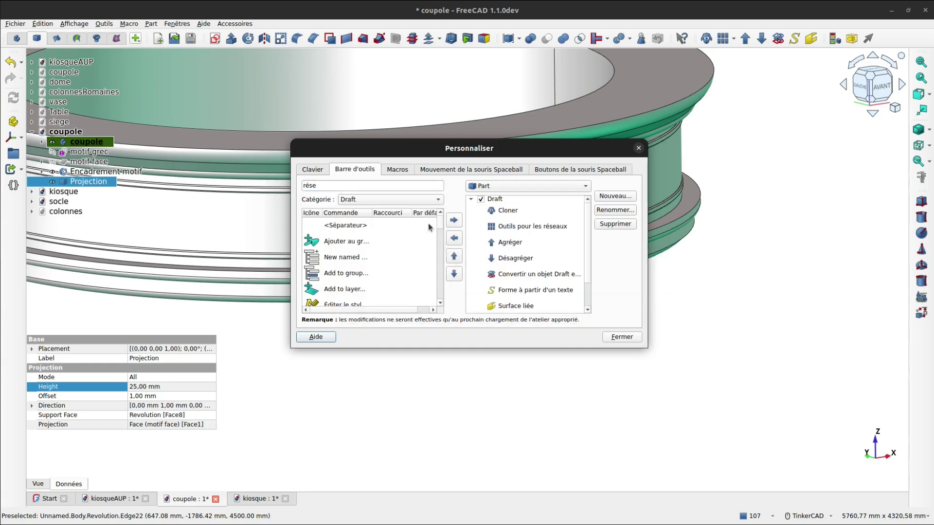
click(332, 185)
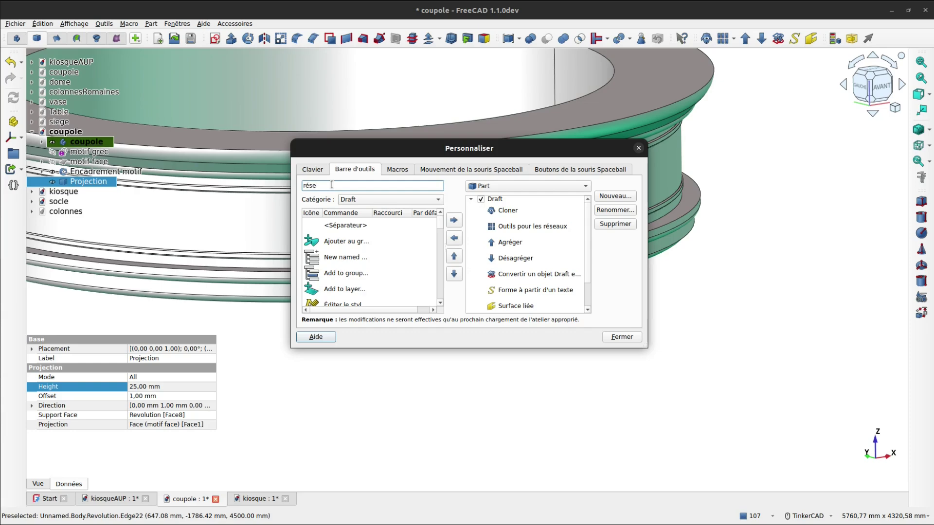
text(a)
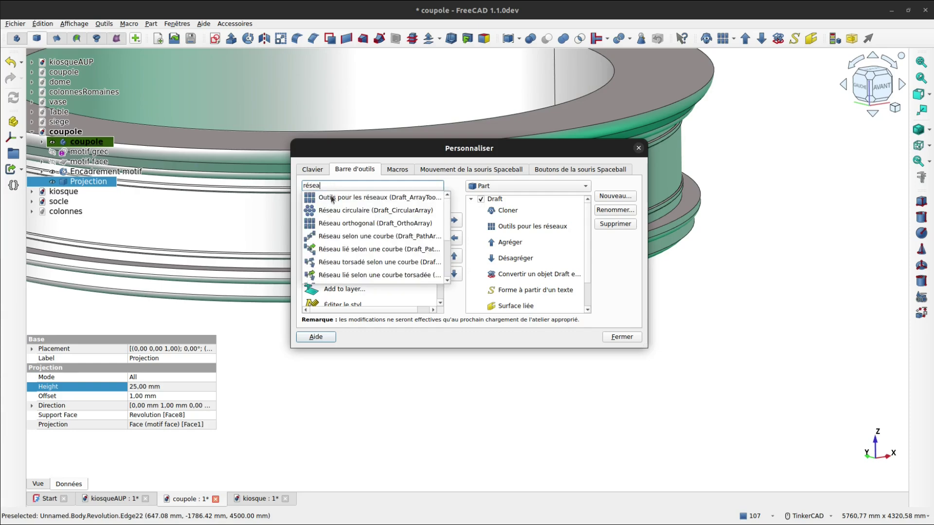
scroll(353, 217, down, 2)
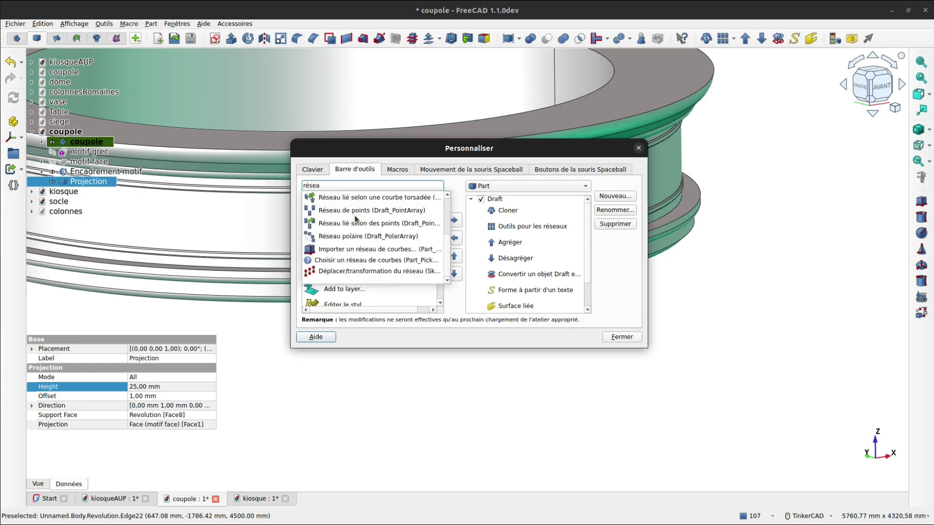
scroll(355, 219, up, 2)
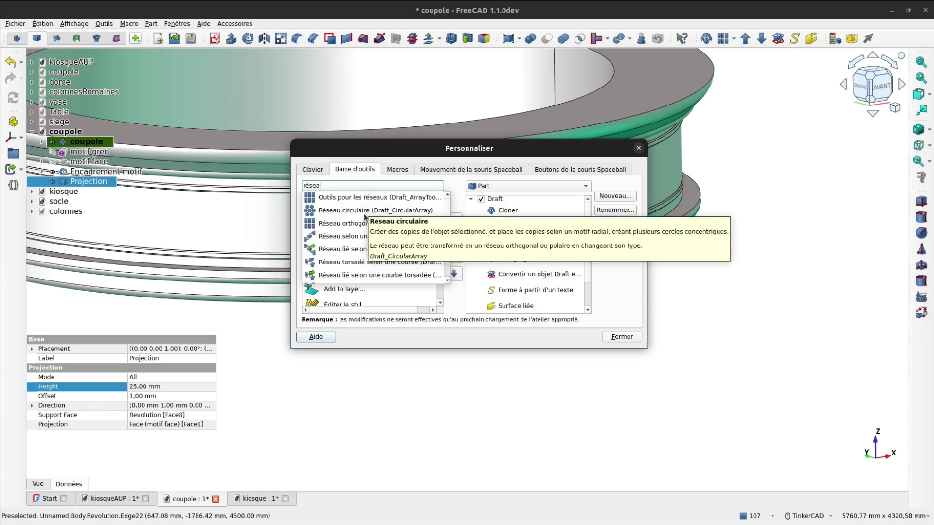
scroll(365, 218, down, 2)
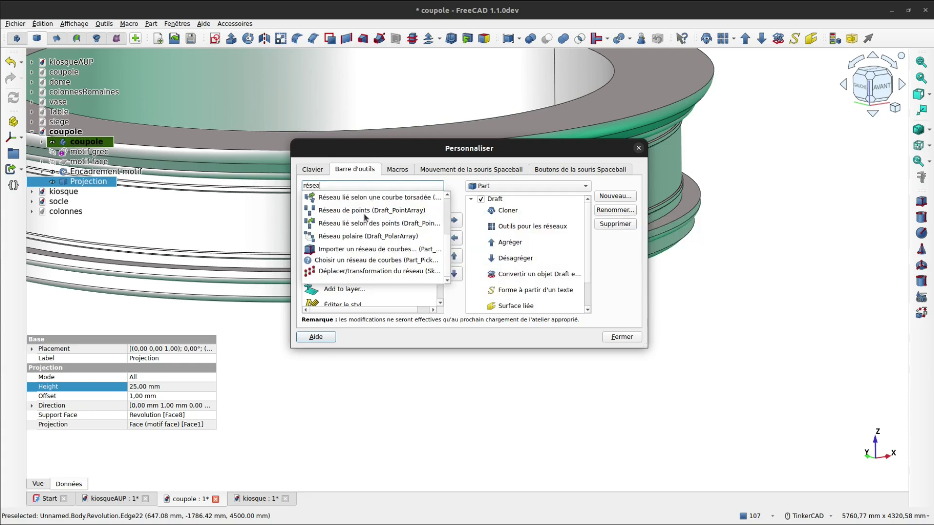
click(350, 236)
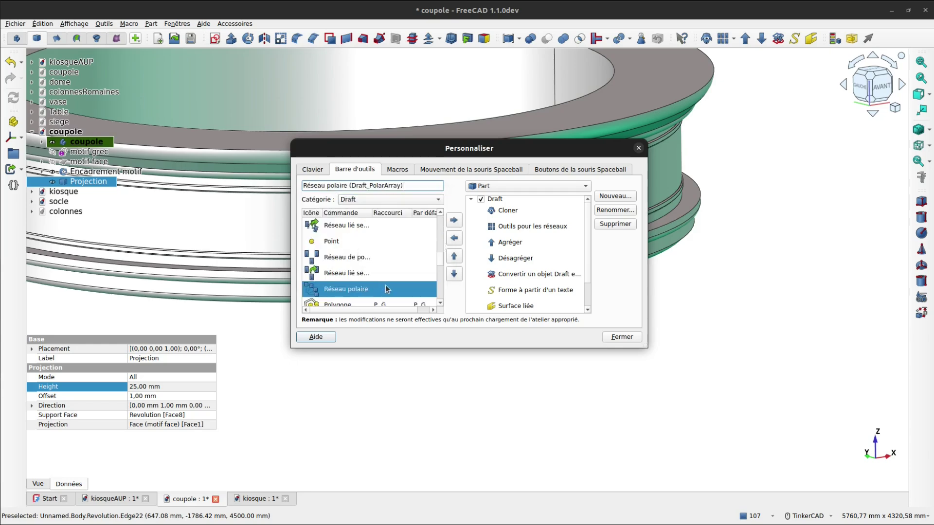
click(456, 220)
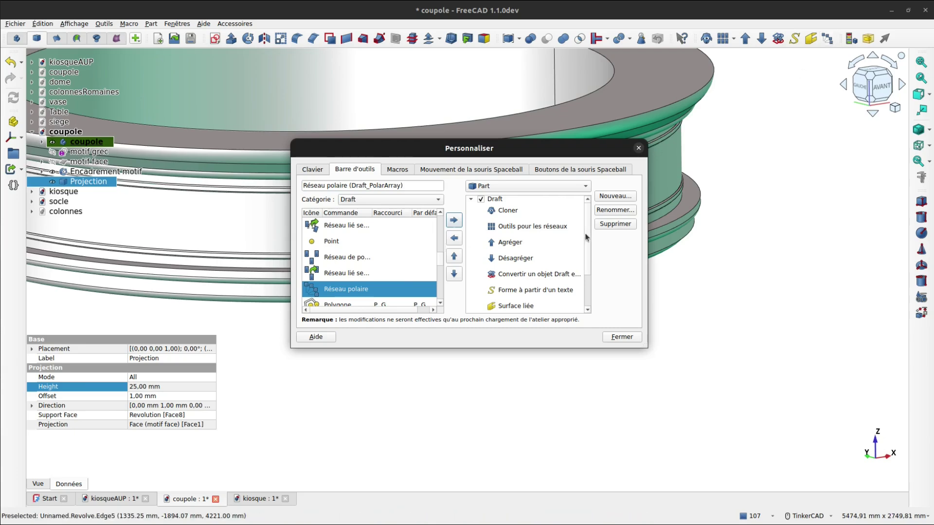
Move Réseau polaire up to just after Outils pour les réseaux in the Draft toolbar and close the customisation
scroll(586, 236, down, 2)
click(536, 283)
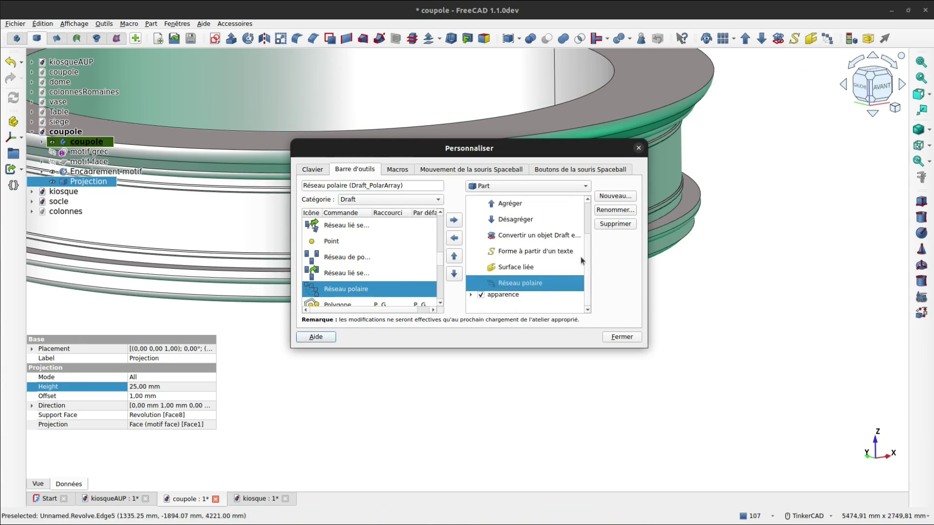
click(456, 256)
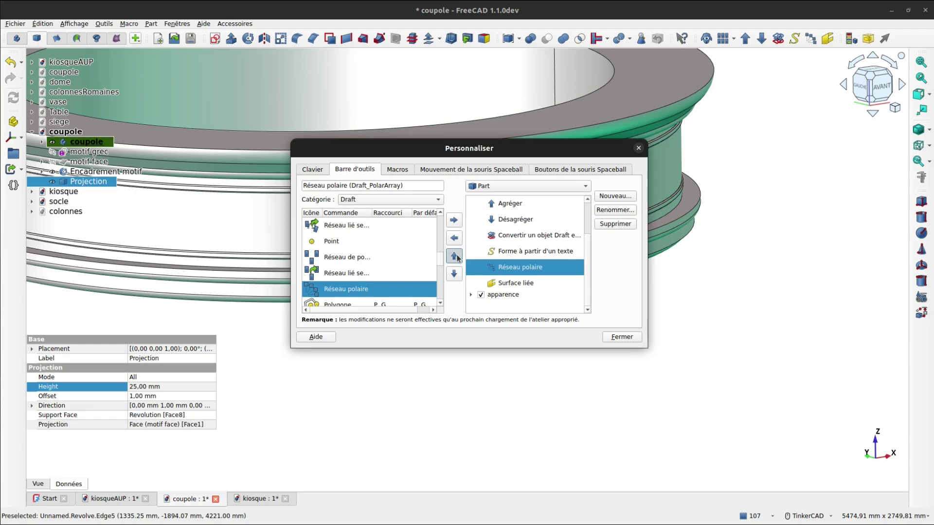
click(457, 257)
click(457, 257)
click(456, 257)
click(456, 257)
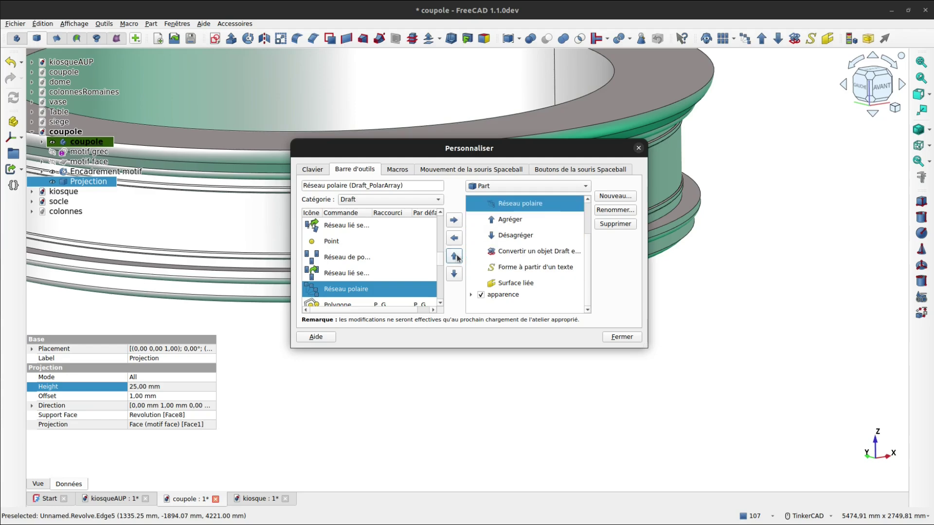
scroll(571, 248, up, 1)
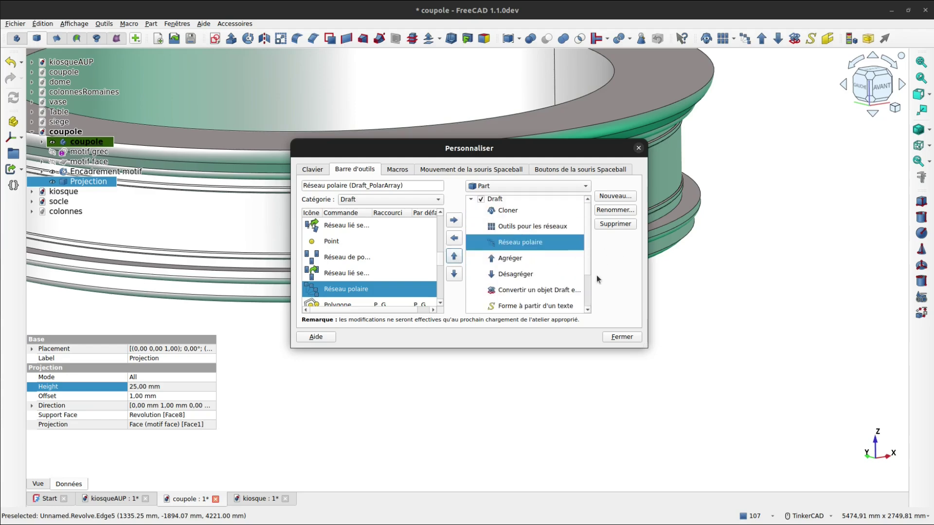
click(618, 338)
click(728, 75)
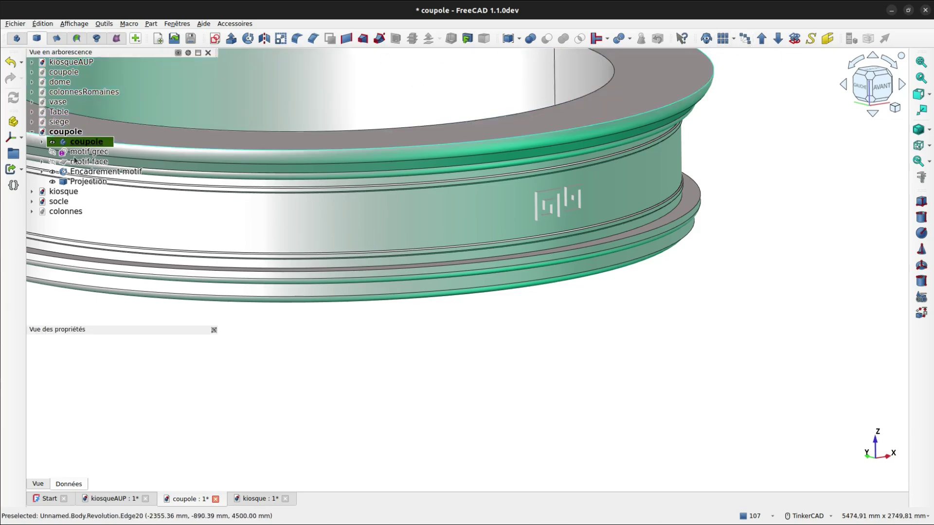
click(77, 181)
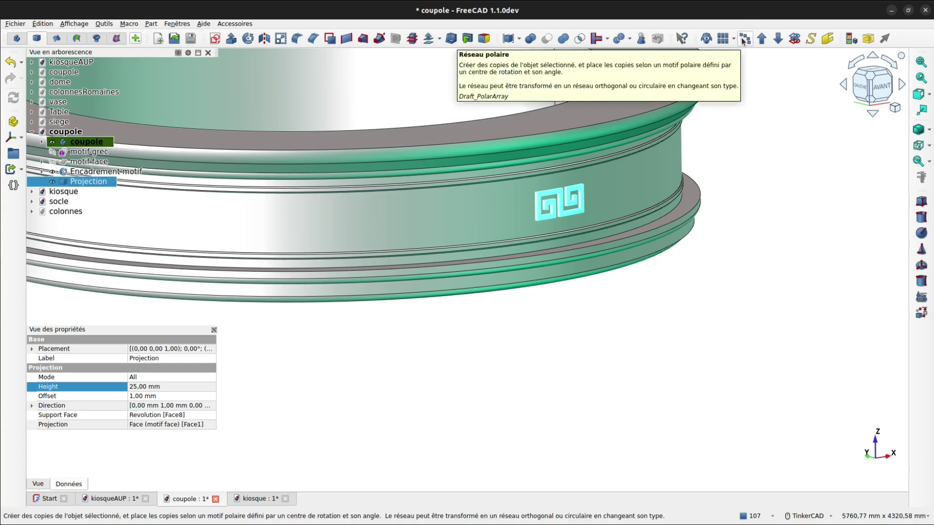
click(742, 38)
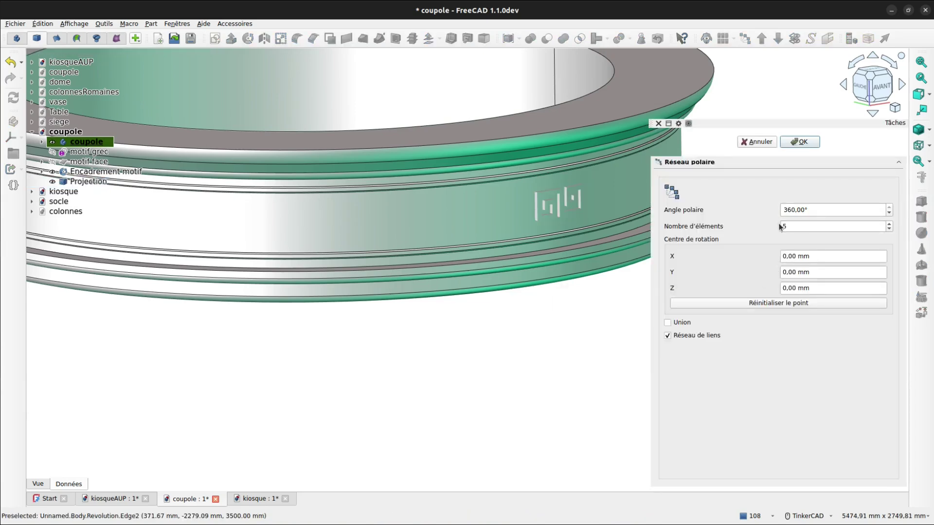
click(782, 226)
text(3)
key(Tab)
click(801, 142)
click(802, 142)
click(758, 142)
Create a polar array of the coupole's Projection object with 35 elements
click(91, 183)
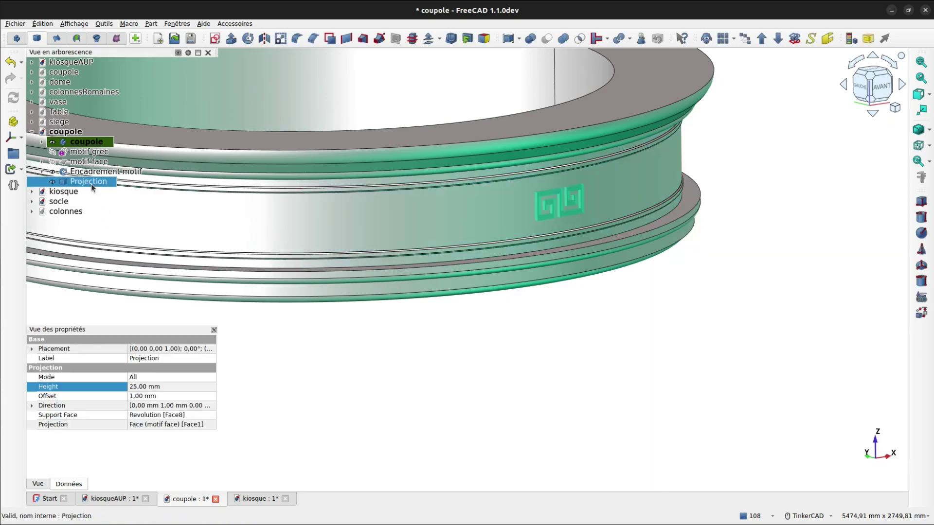
click(743, 39)
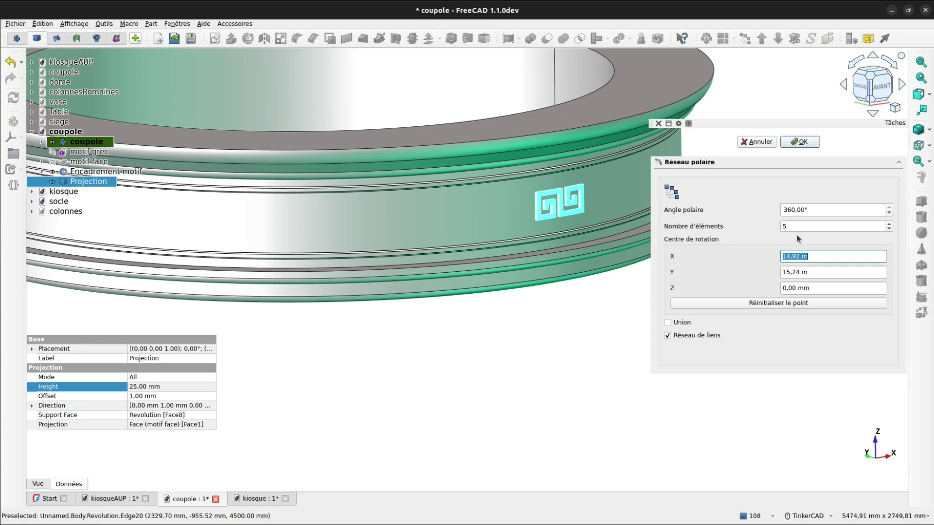
double_click(783, 227)
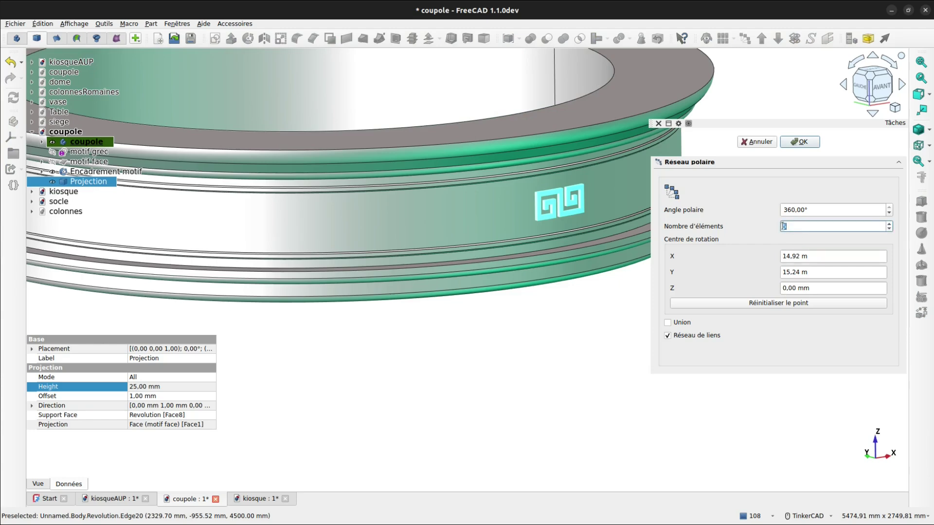
text(35)
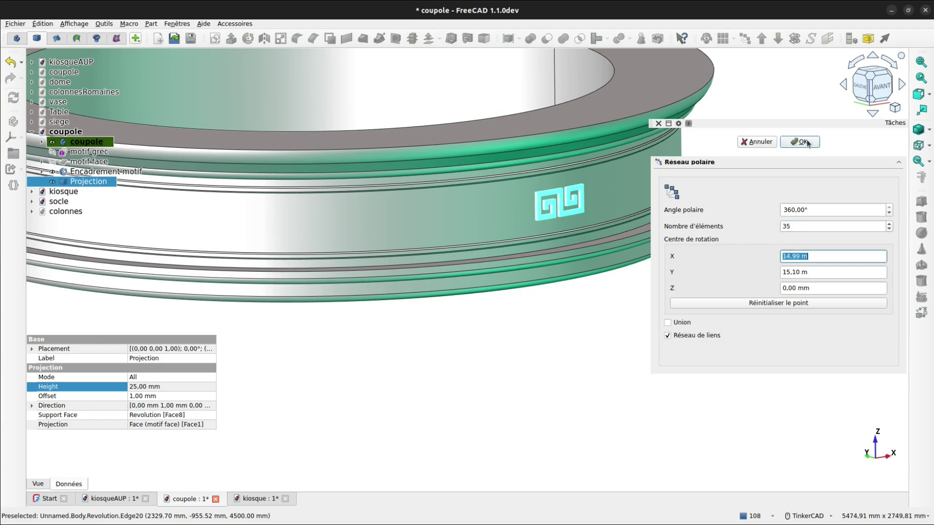
click(800, 142)
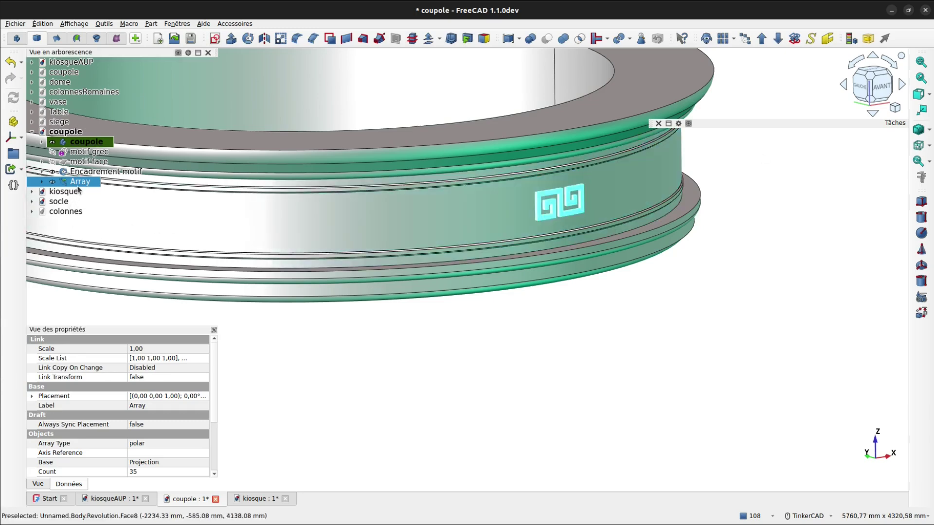
Set the X and Y coordinates of the polar array's center to 0 mm
scroll(99, 452, down, 3)
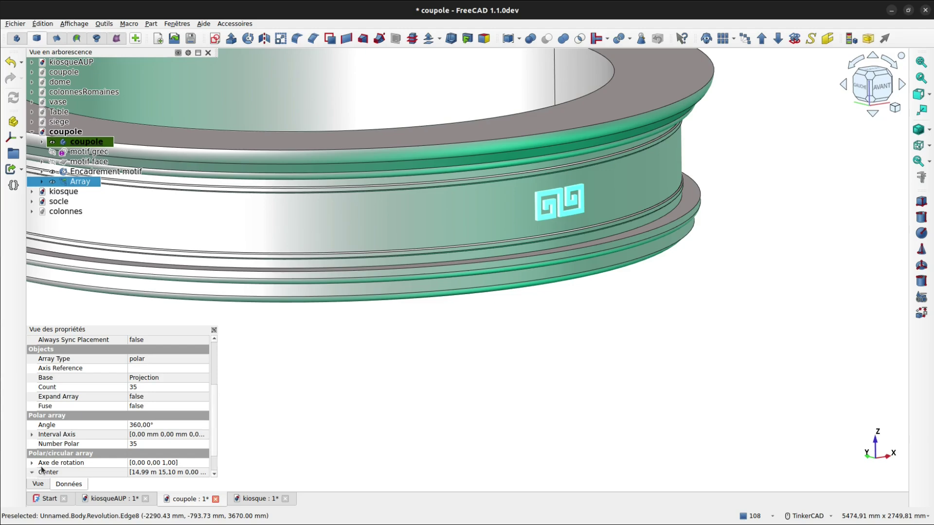
click(32, 472)
click(133, 452)
text(0)
key(Return)
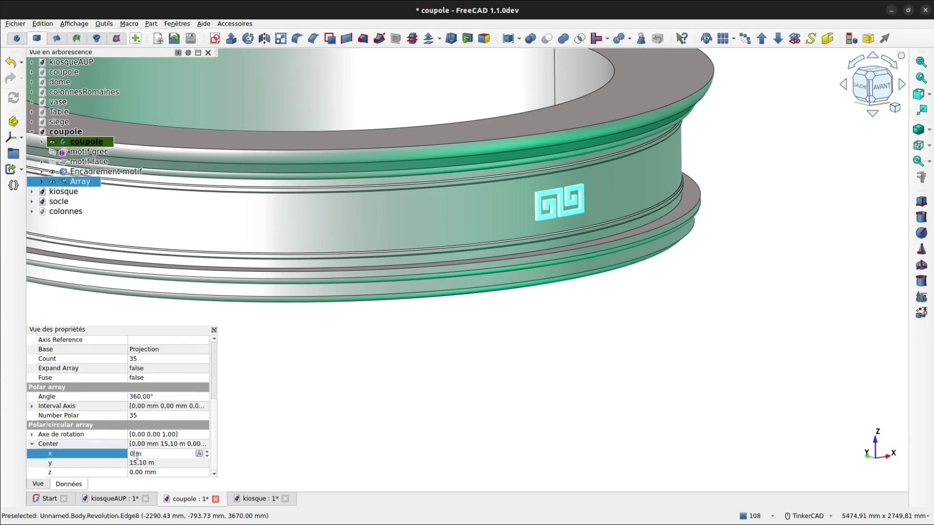
click(135, 463)
text(0)
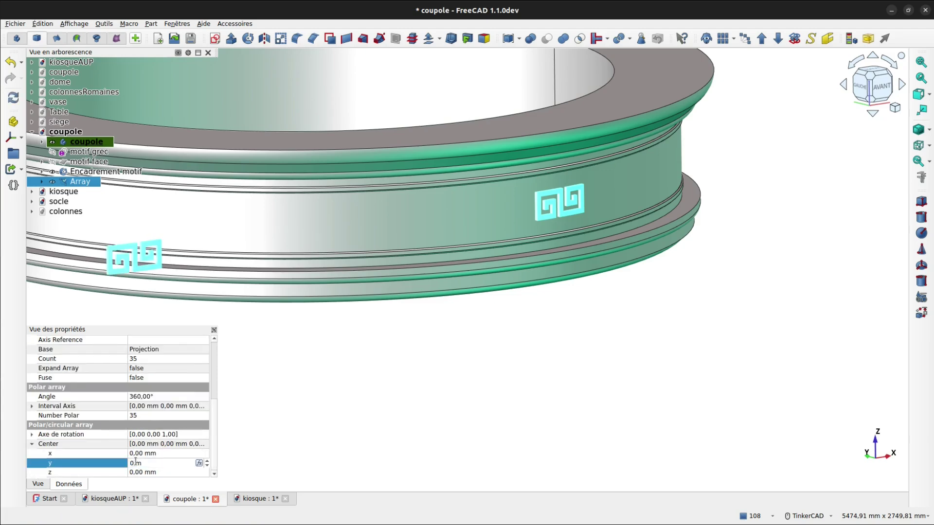
key(Return)
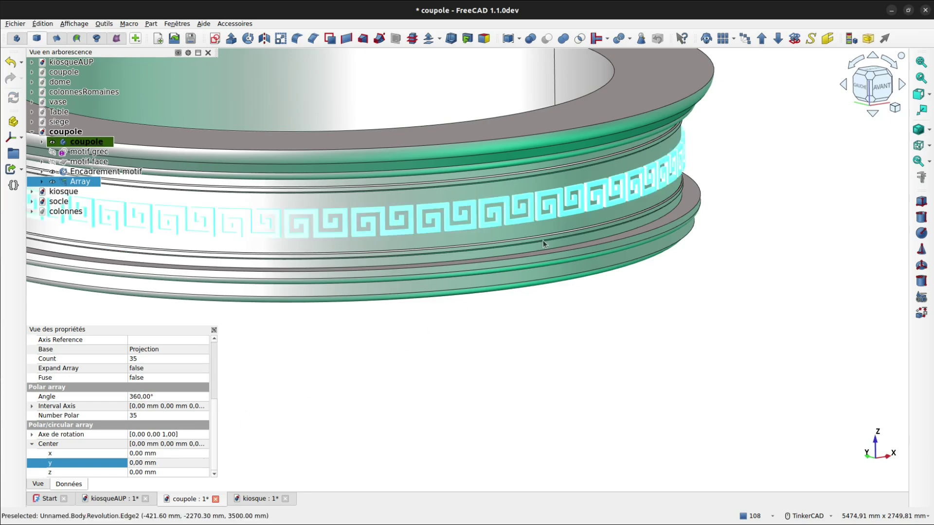
right_drag(544, 243, 394, 237)
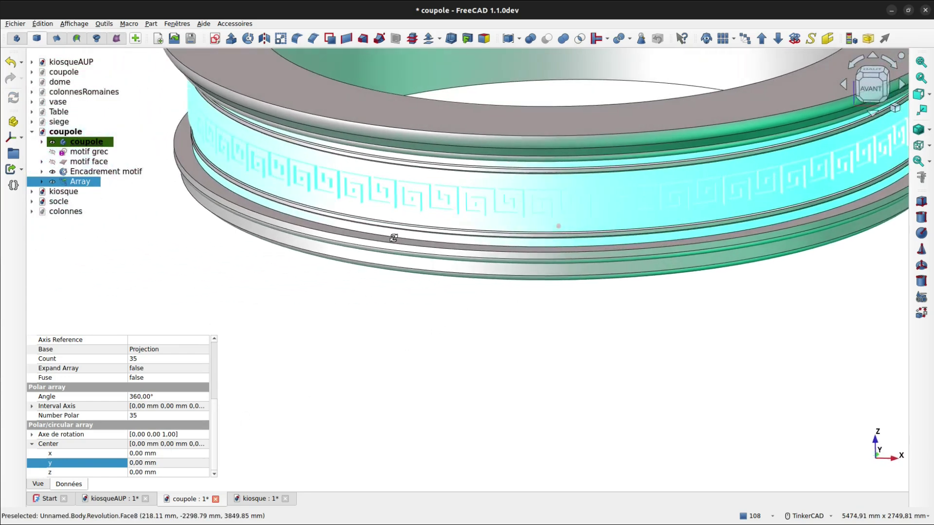
Set the number of elements in the Greek-key polar array to 34
click(505, 297)
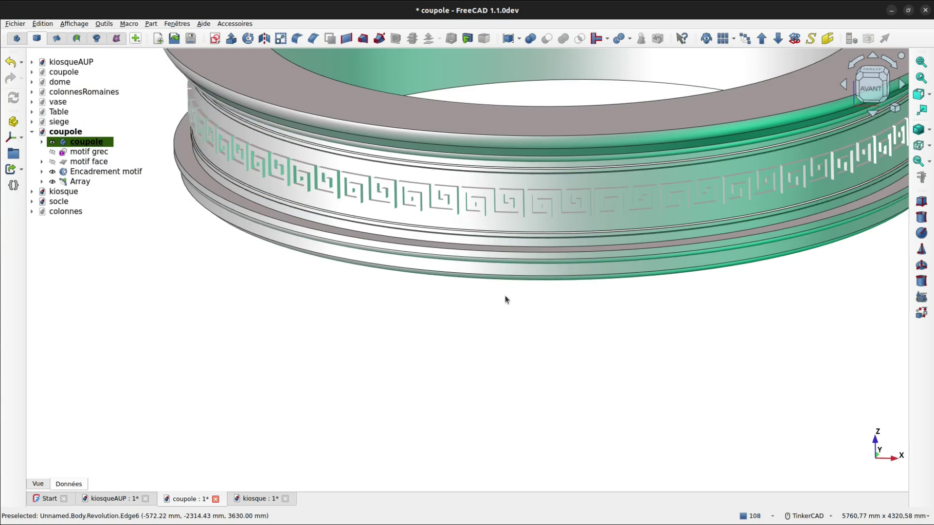
click(80, 182)
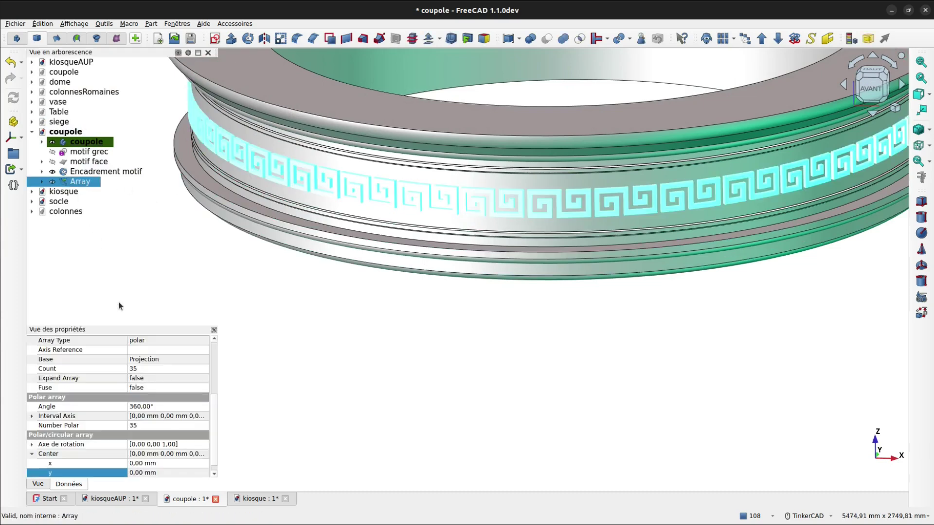
click(136, 426)
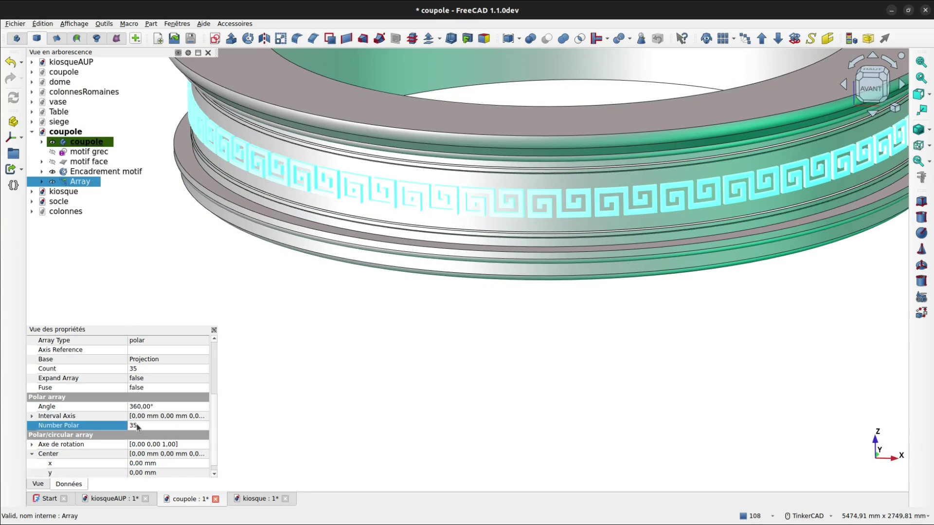
text(34)
key(Return)
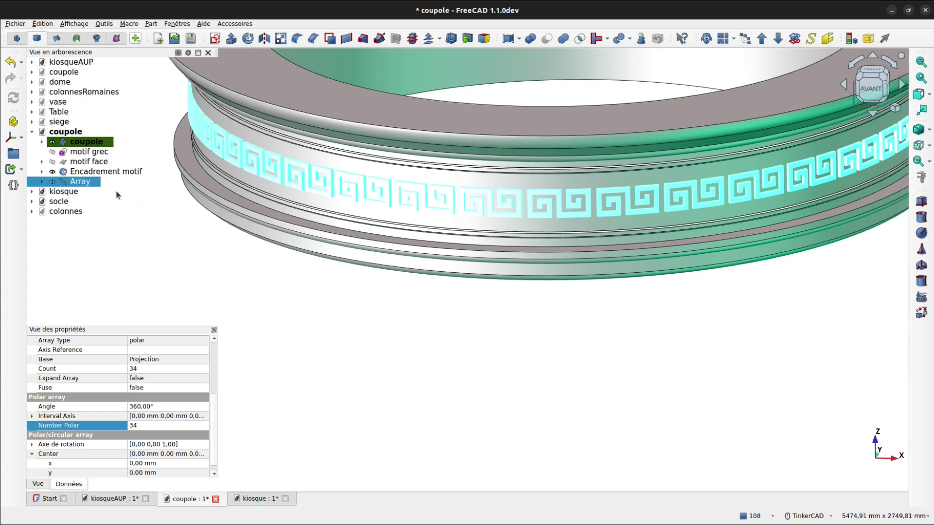
Combine the polar array and Encadrement motif into one compound
click(96, 185)
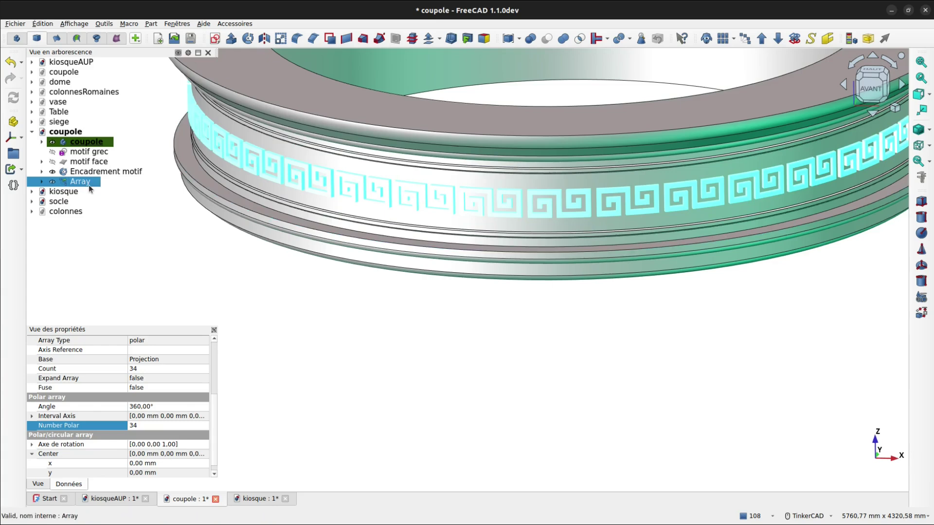
click(42, 182)
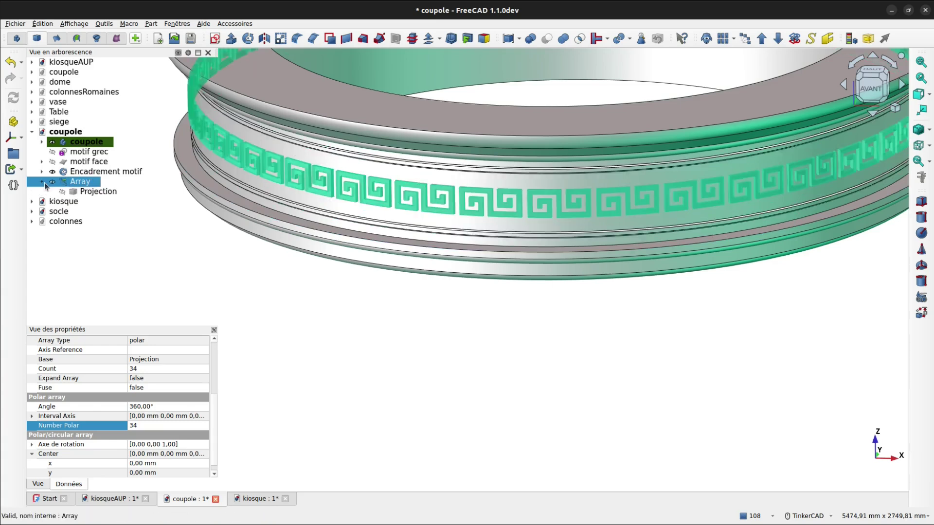
ctrl+click(83, 172)
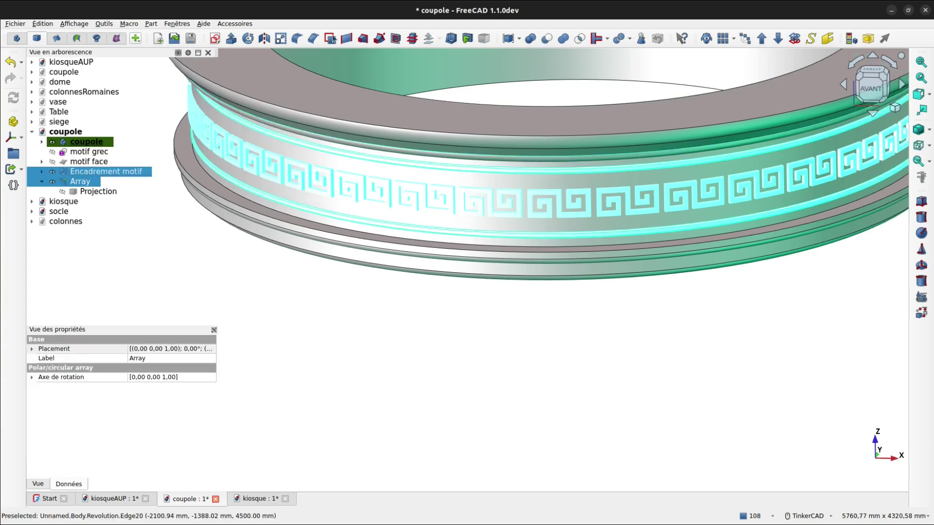
click(509, 40)
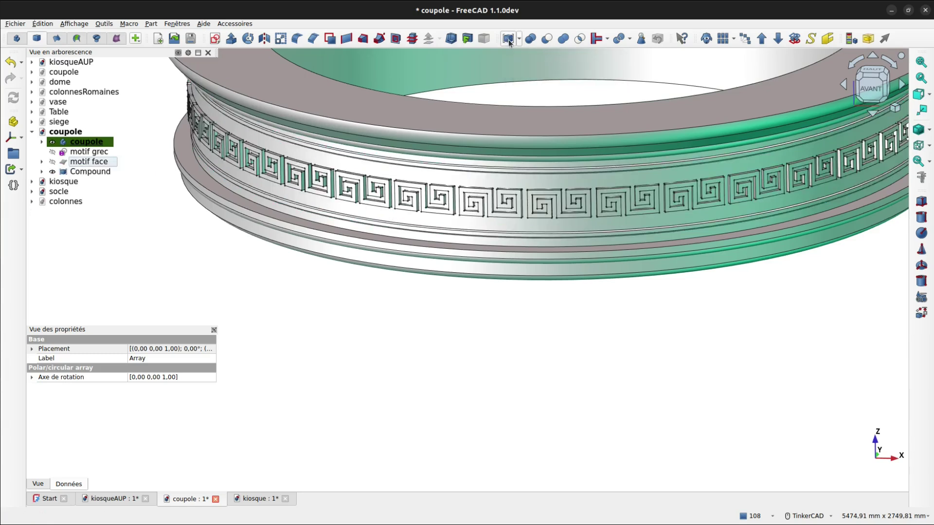
Rename the new compound as "decoration coupole" and save the document
click(85, 172)
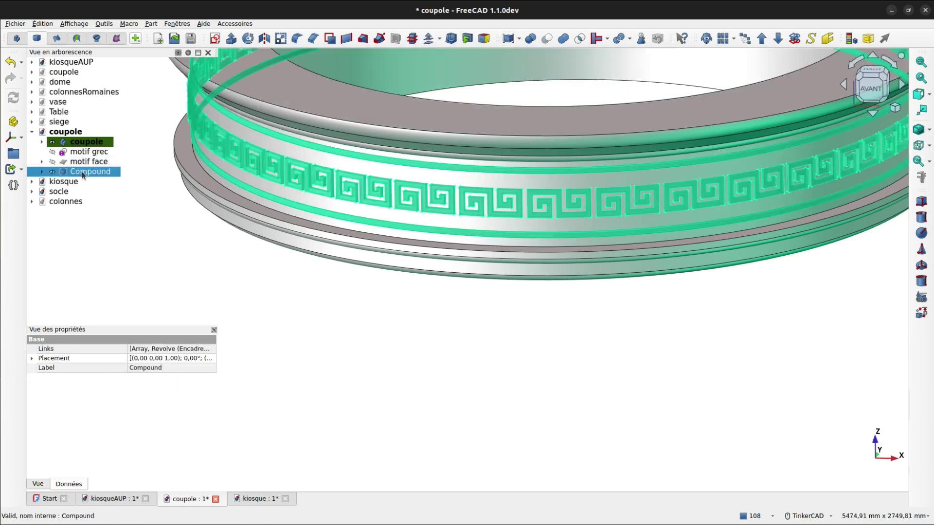
click(83, 173)
text(decati)
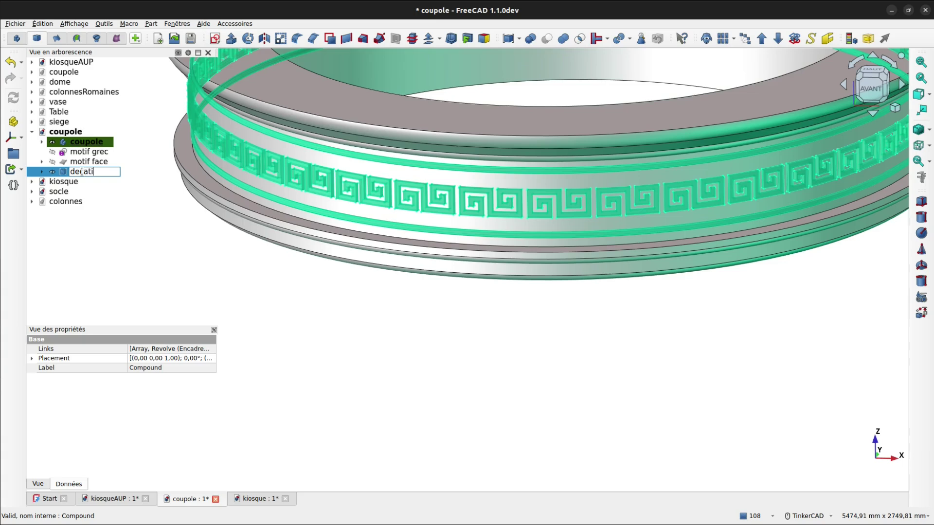
text(on)
text(or)
text( coupol)
text(e)
key(Return)
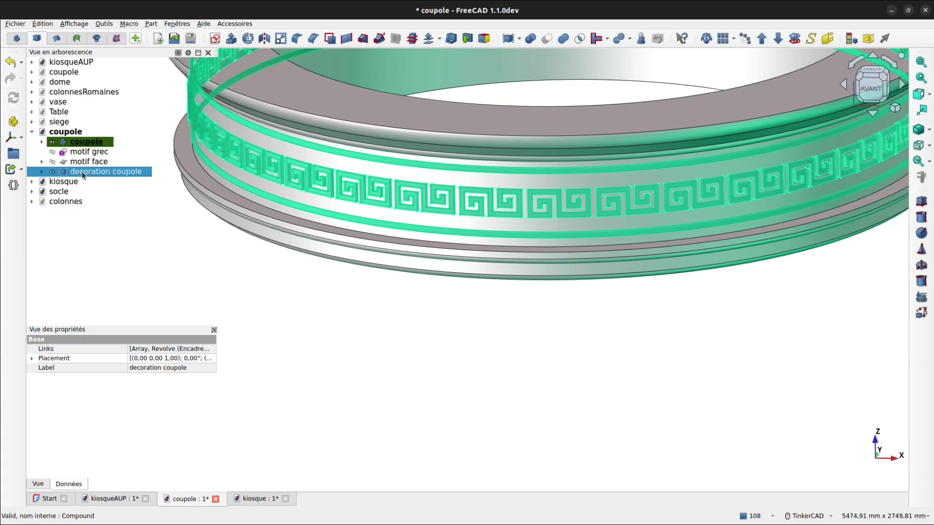
click(340, 290)
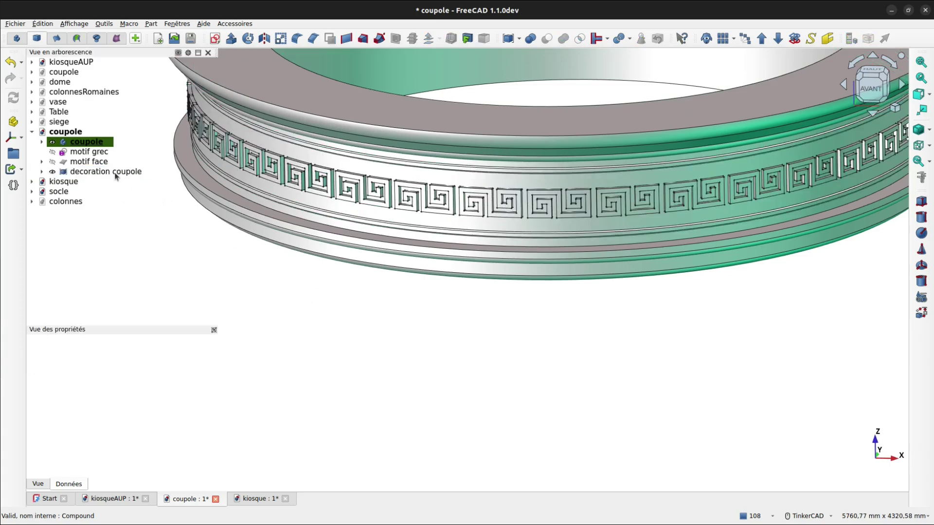
key(ctrl+s)
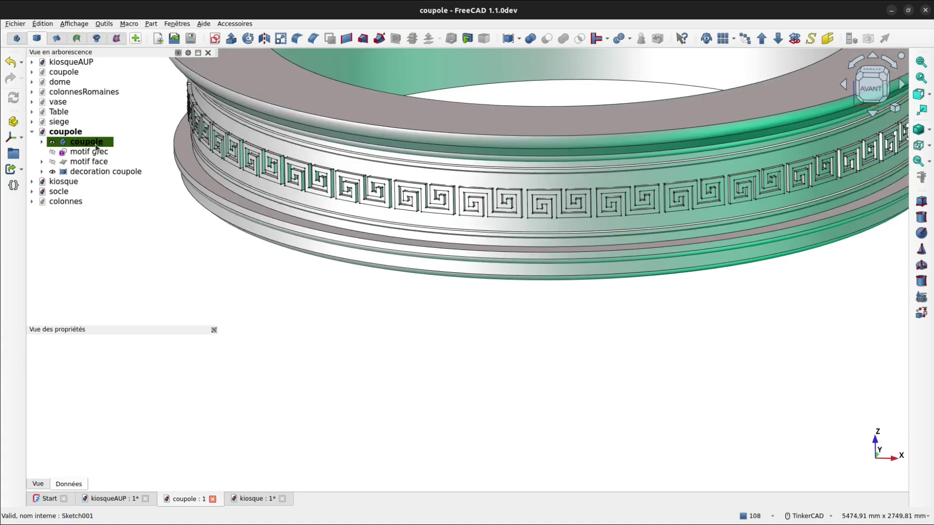
Fuse the coupole body with decoration coupole using a boolean union
click(96, 144)
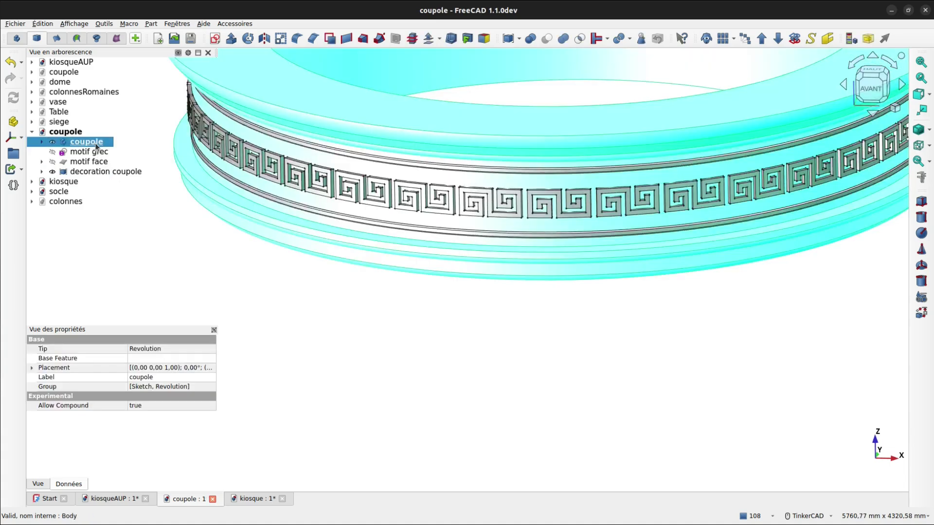
ctrl+click(98, 172)
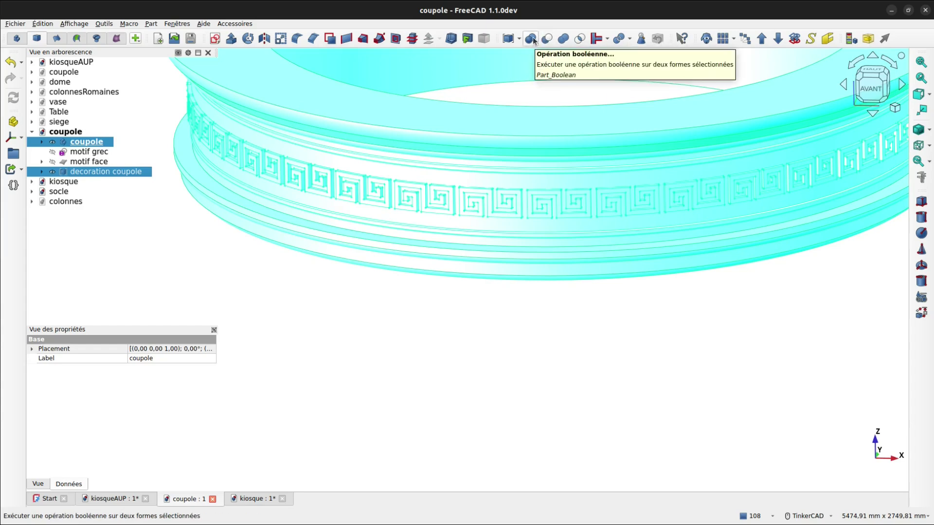
click(564, 39)
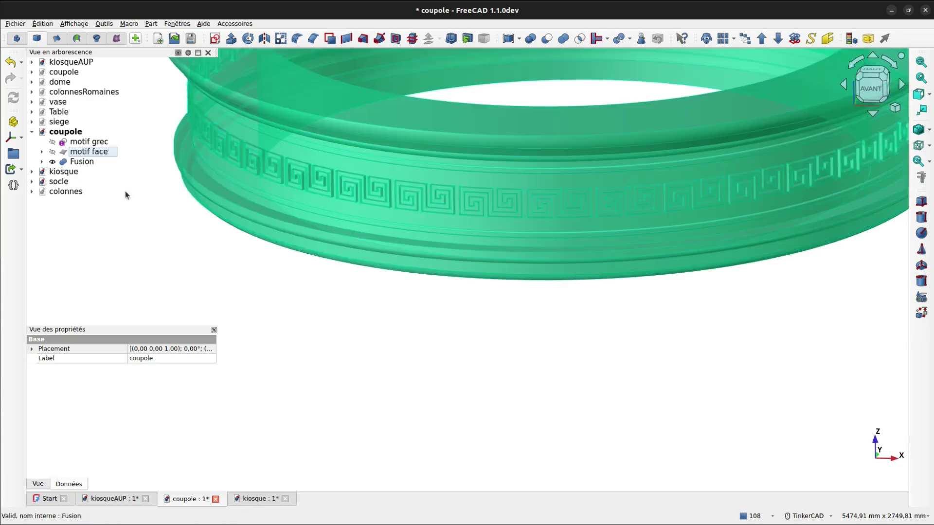
click(377, 305)
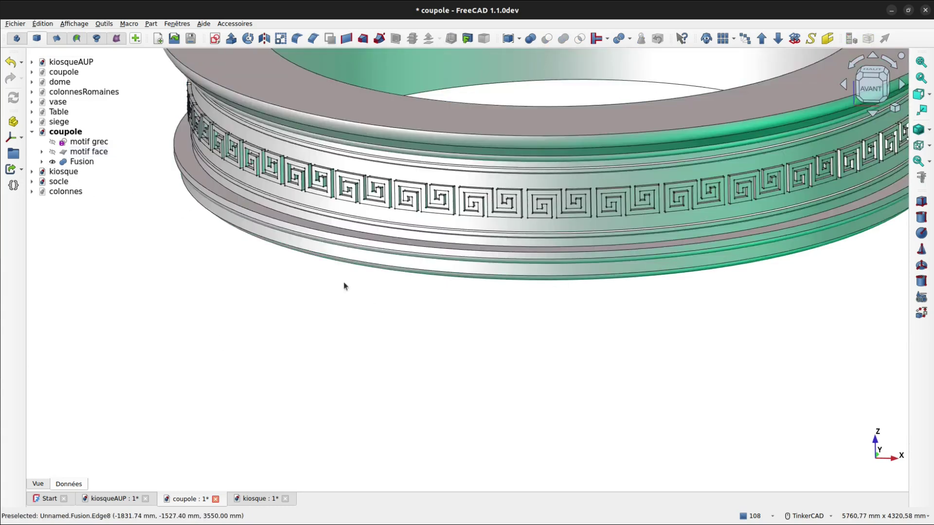
Hide the Fusion and show its coupole and decoration coupole components instead
click(42, 162)
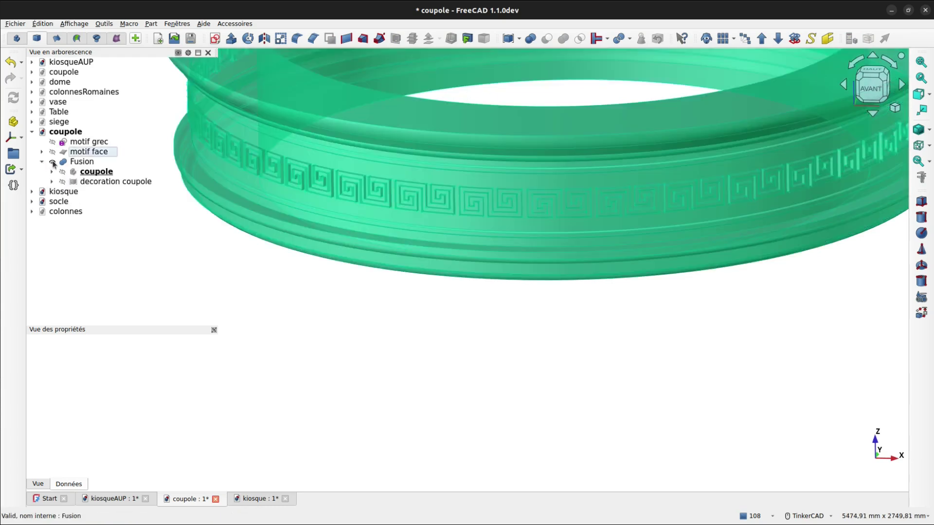
click(53, 162)
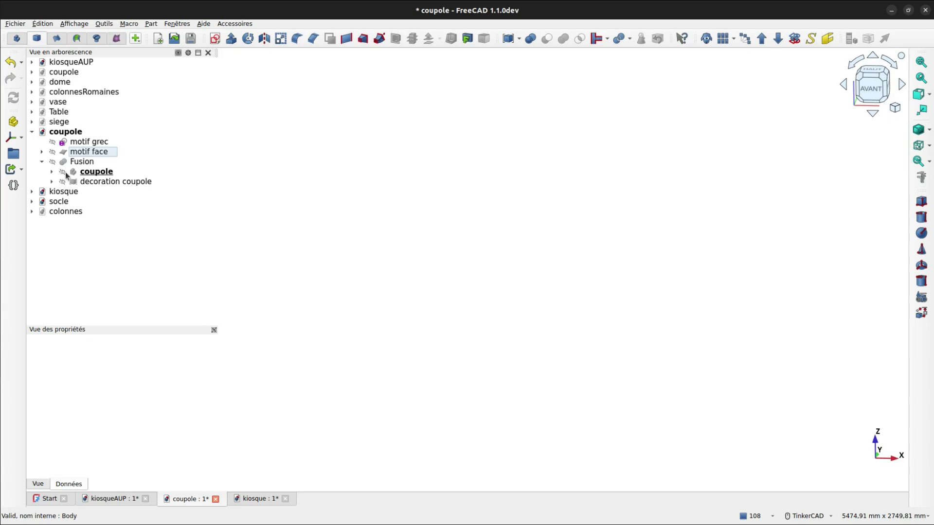
click(62, 172)
click(62, 182)
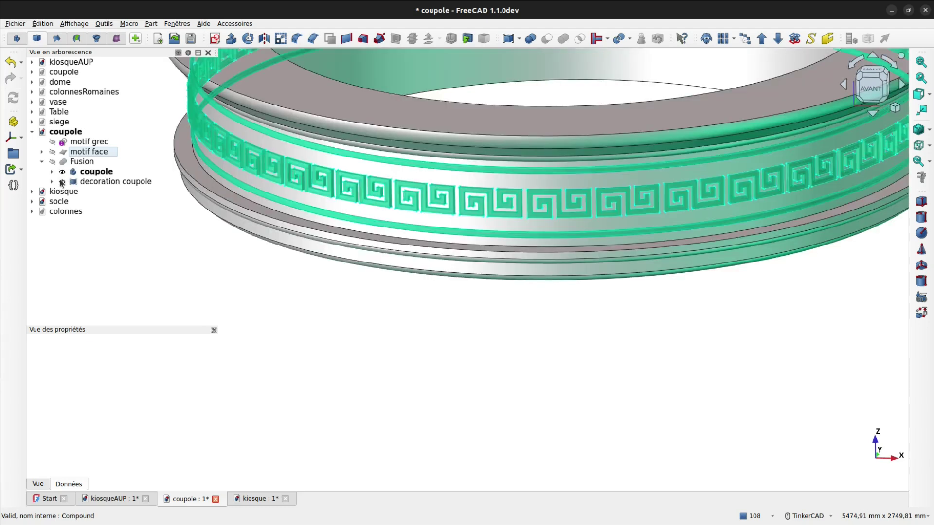
Set the shape appearance of decoration coupole to the gold color #e7a815 and copy its HTML code
click(92, 183)
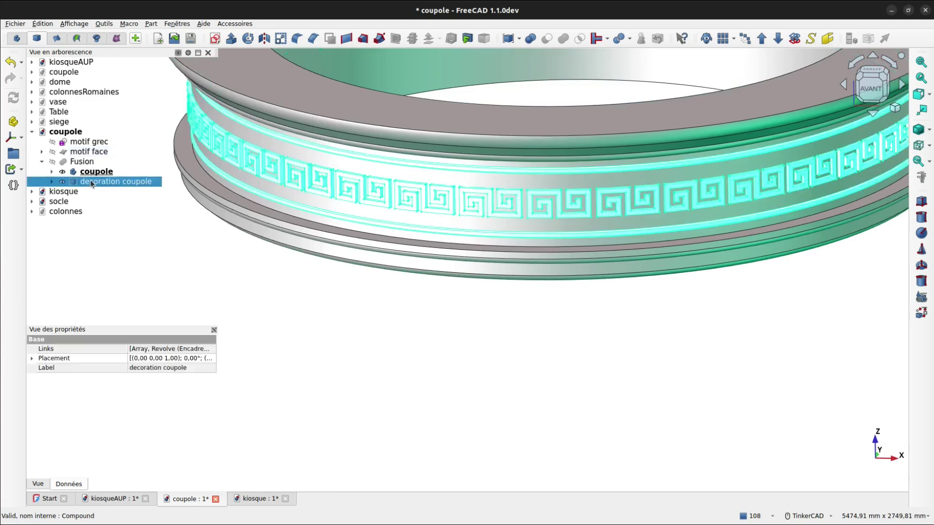
click(39, 485)
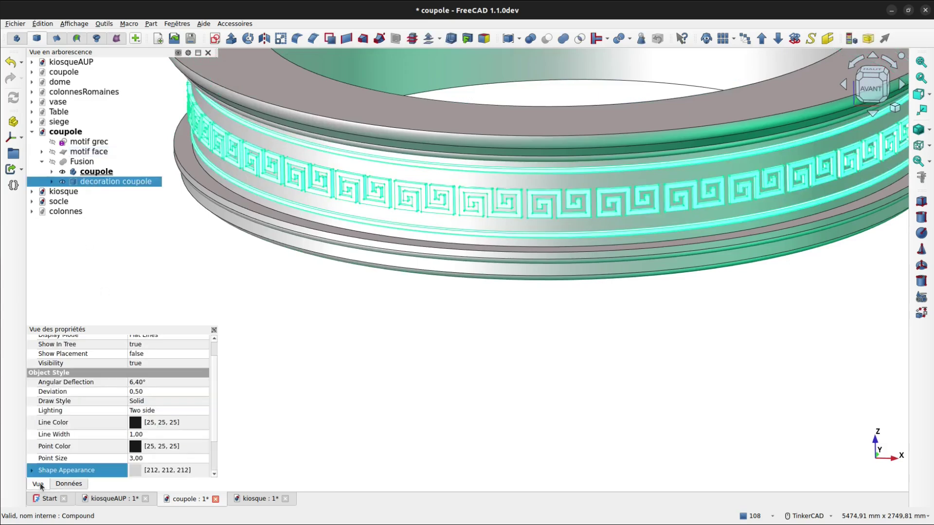
click(139, 472)
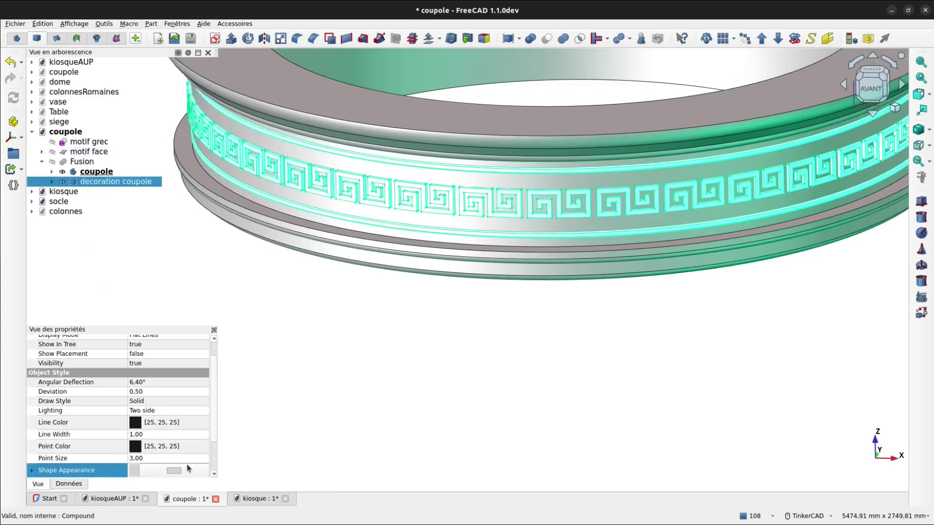
click(178, 471)
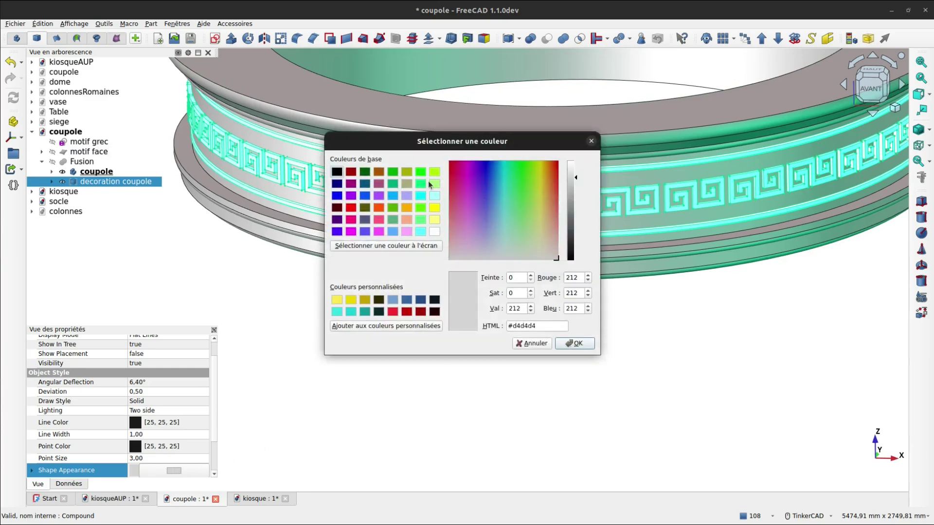
click(407, 208)
click(545, 168)
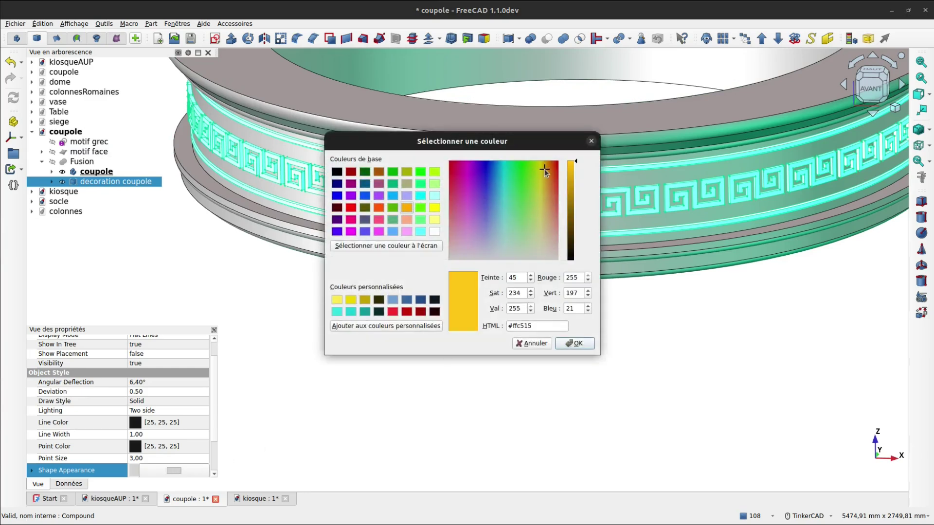
drag(573, 162, 573, 171)
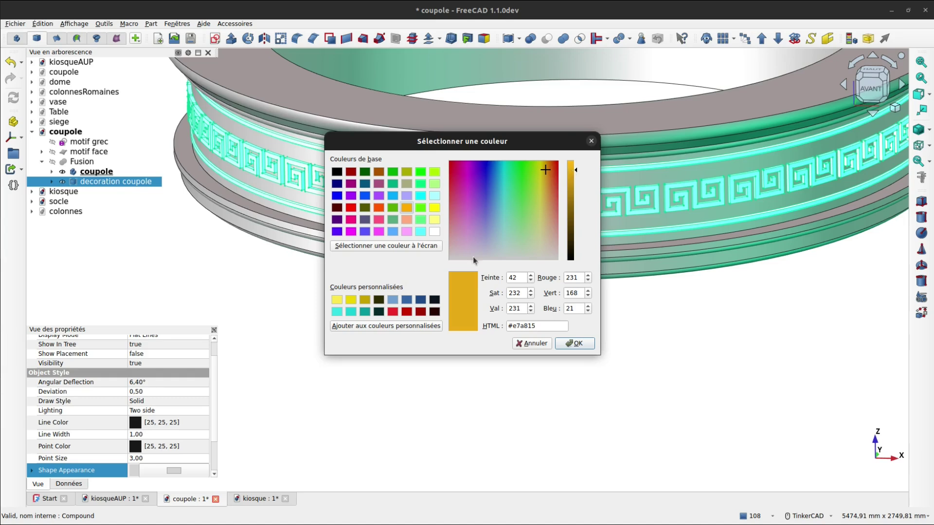
drag(543, 326, 491, 327)
key(ctrl+c)
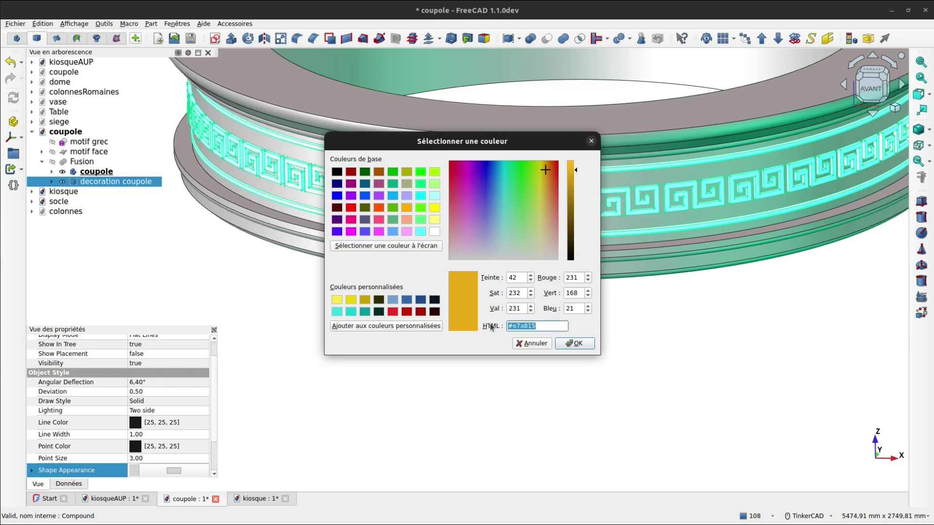
click(566, 344)
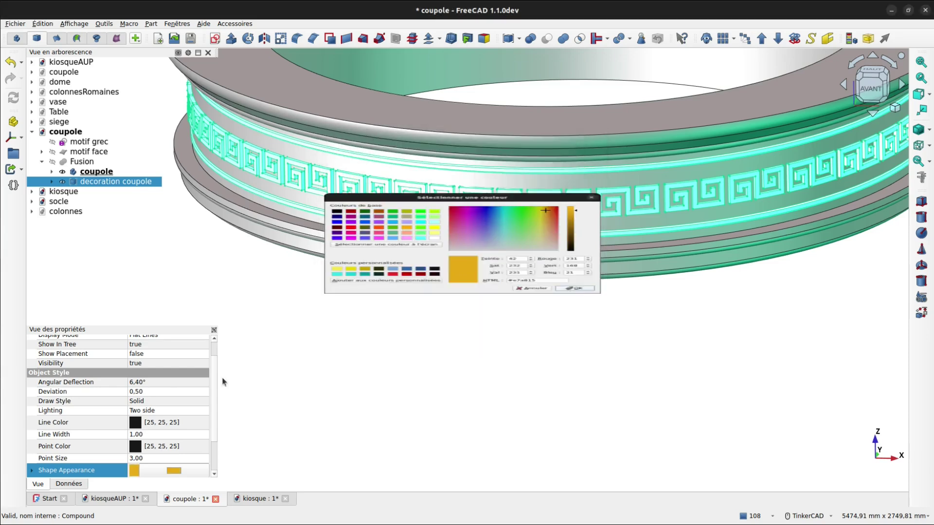
Set the line color of decoration coupole to #e7a815
click(137, 421)
click(175, 423)
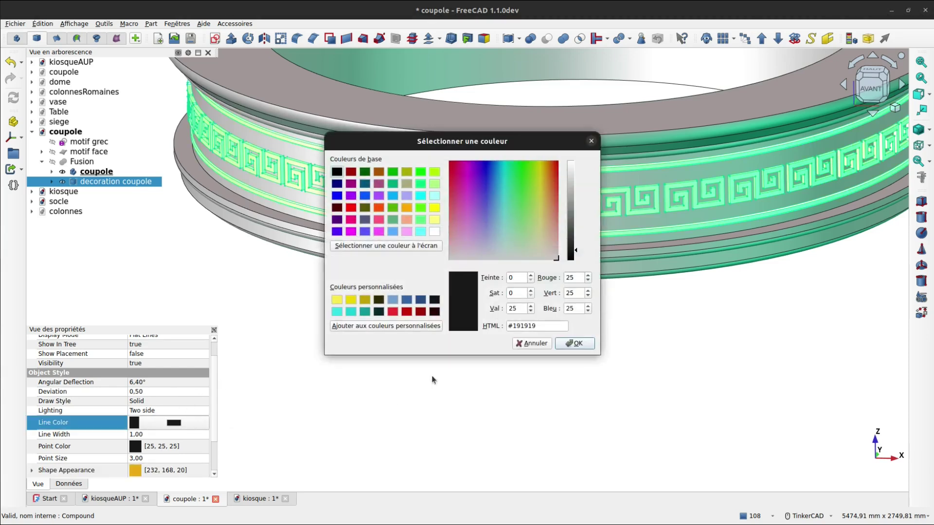
drag(545, 326, 507, 328)
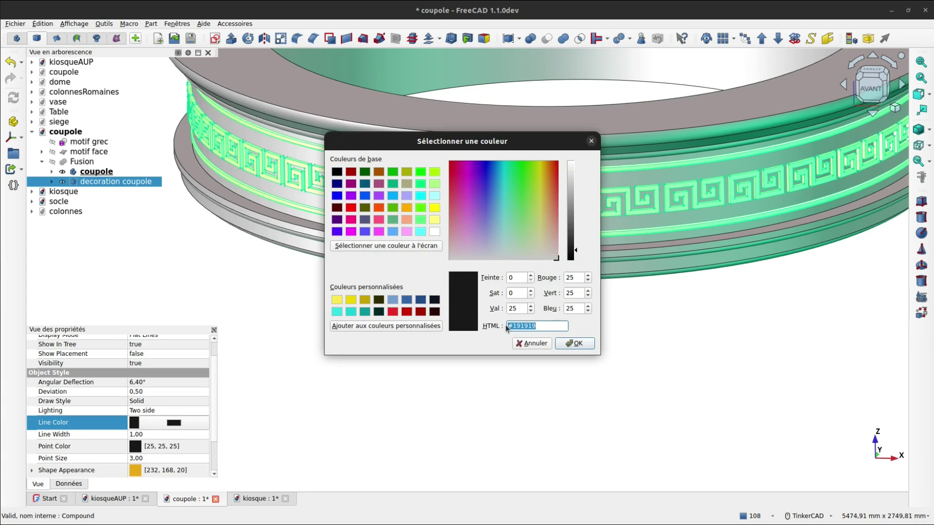
text(#e8a814)
click(567, 345)
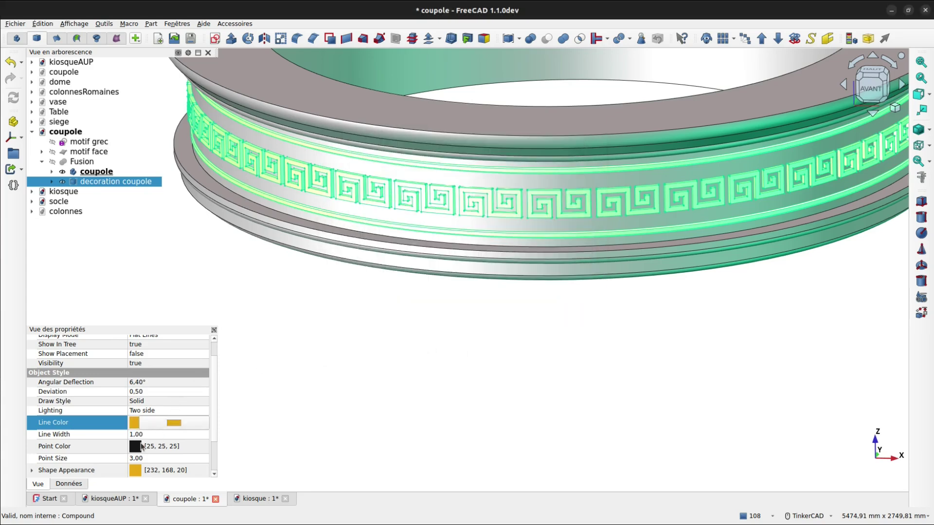
Set the point color of decoration coupole to #e7a815 and its point size to 1
click(142, 446)
click(175, 447)
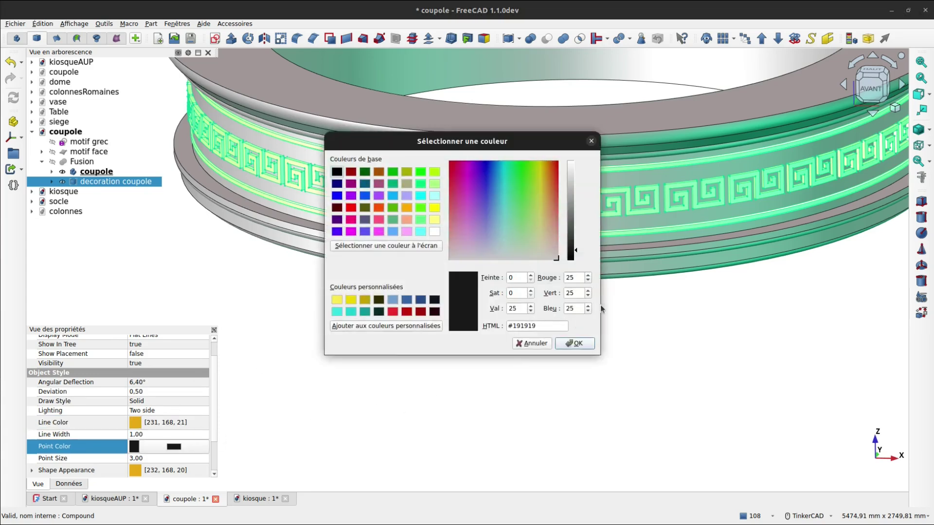
drag(550, 326, 488, 328)
key(ctrl+v)
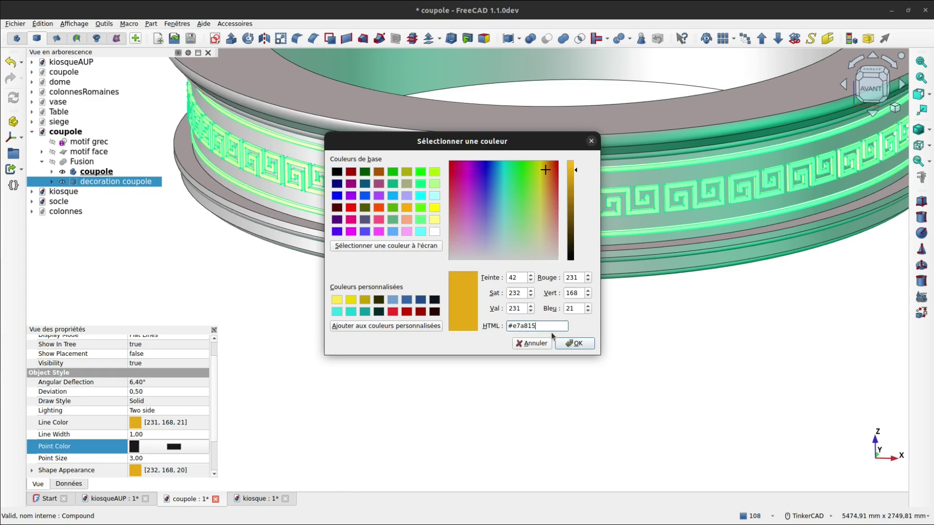
click(567, 344)
click(150, 458)
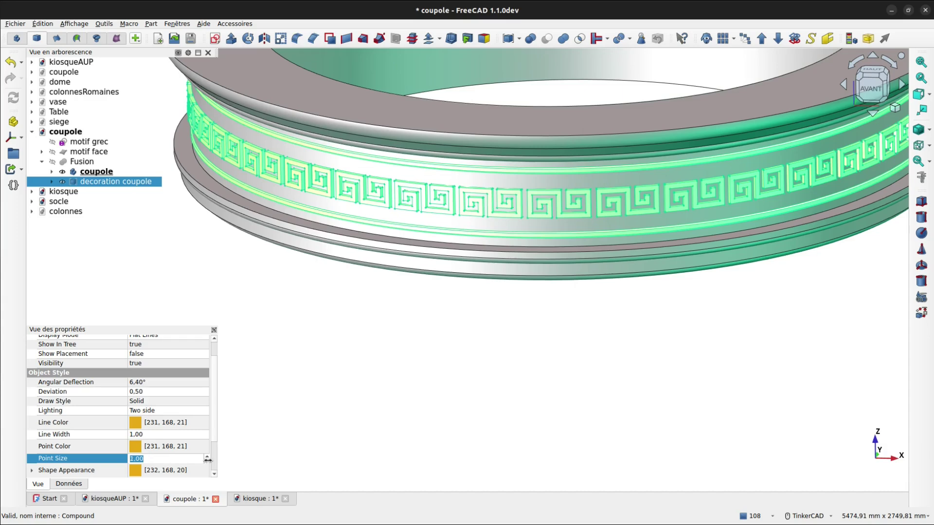
click(406, 325)
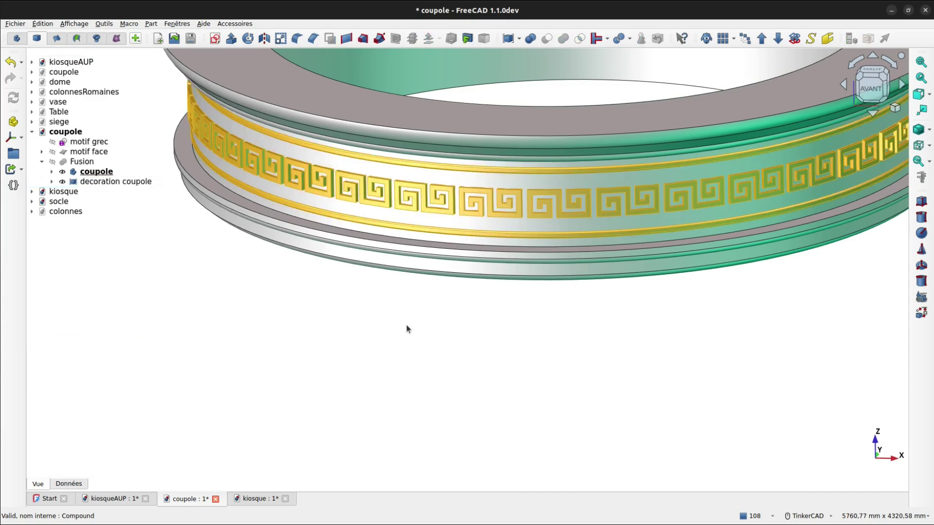
Save the coupole document with its gold decoration
scroll(408, 324, down, 3)
scroll(411, 321, down, 2)
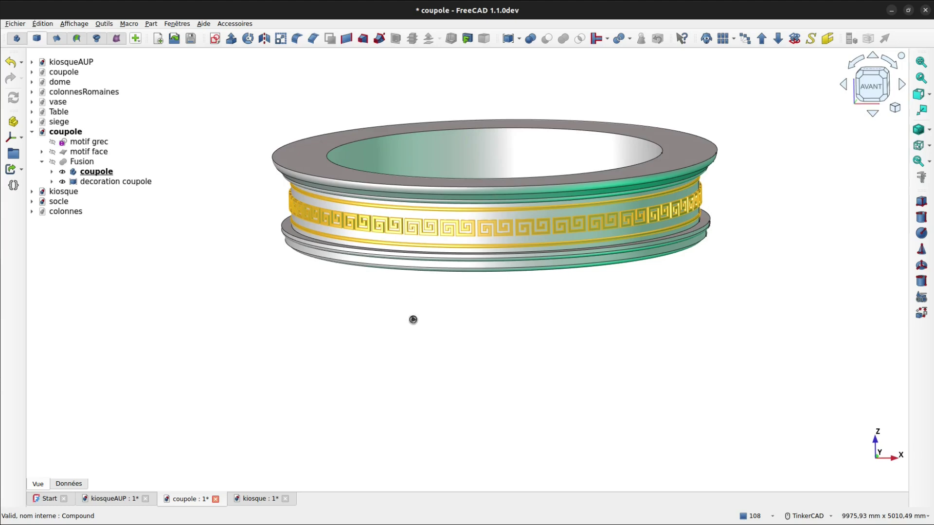
key(ctrl+s)
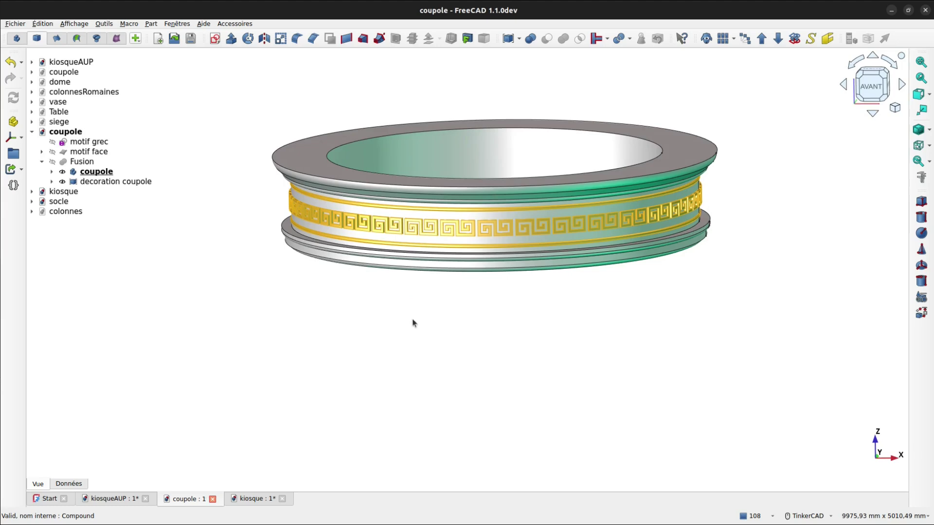
In the kiosque document, create a link to decoration coupole from the coupole document
click(243, 501)
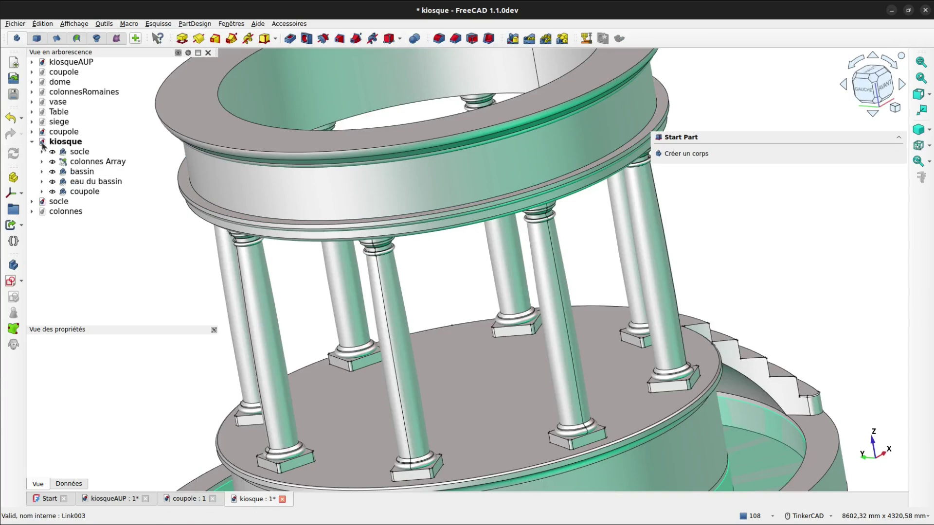
click(32, 132)
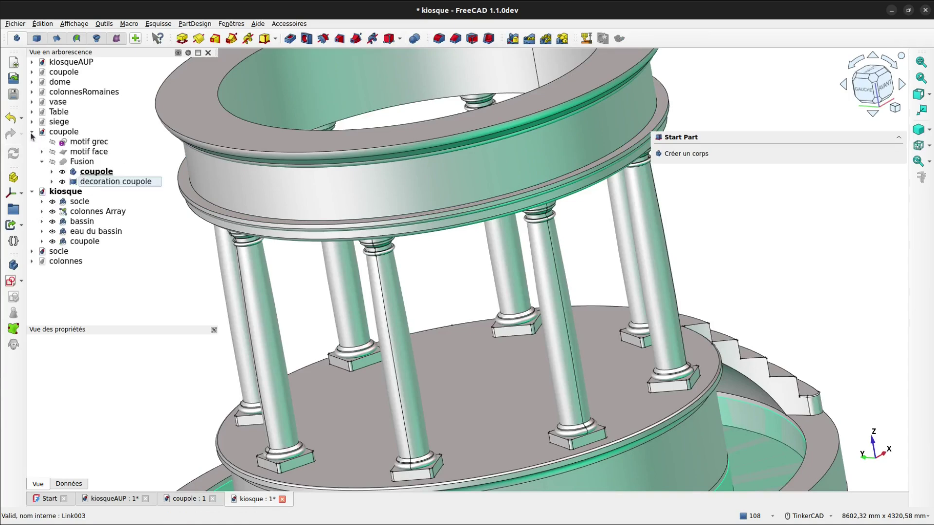
click(100, 172)
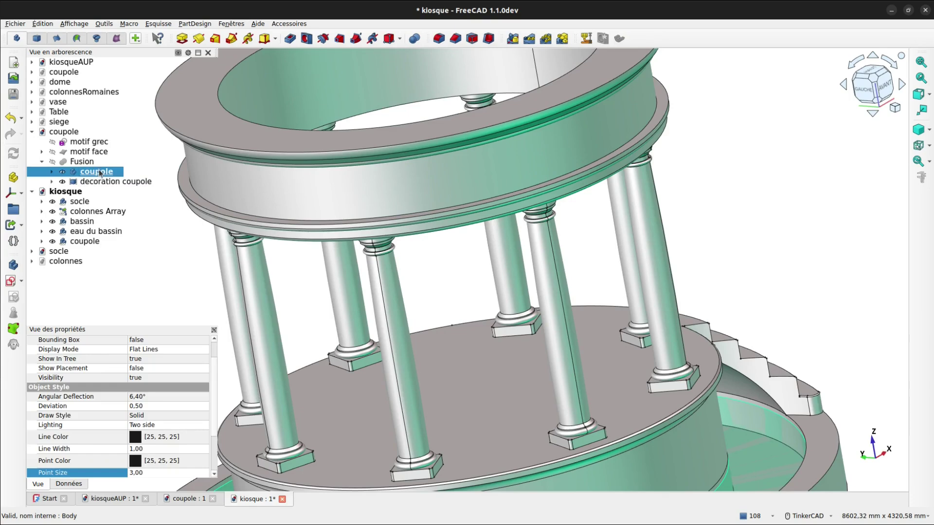
click(100, 182)
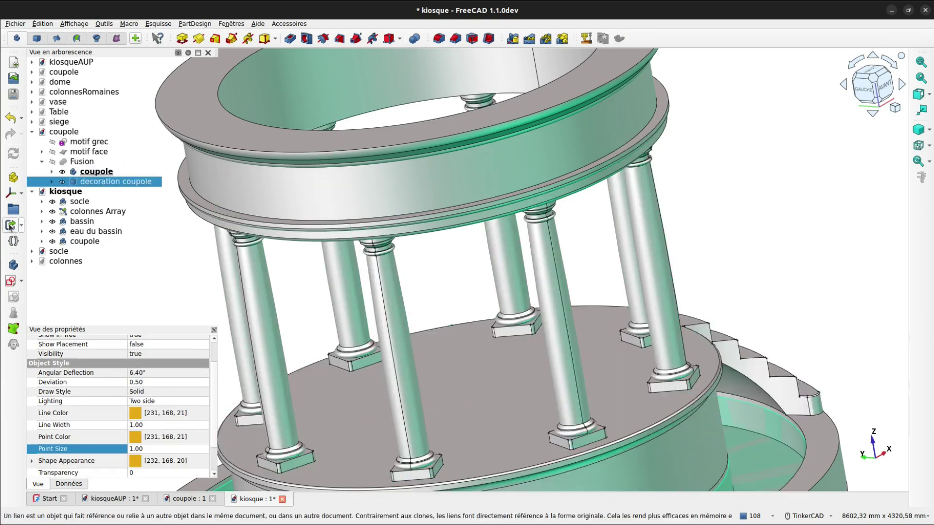
click(10, 225)
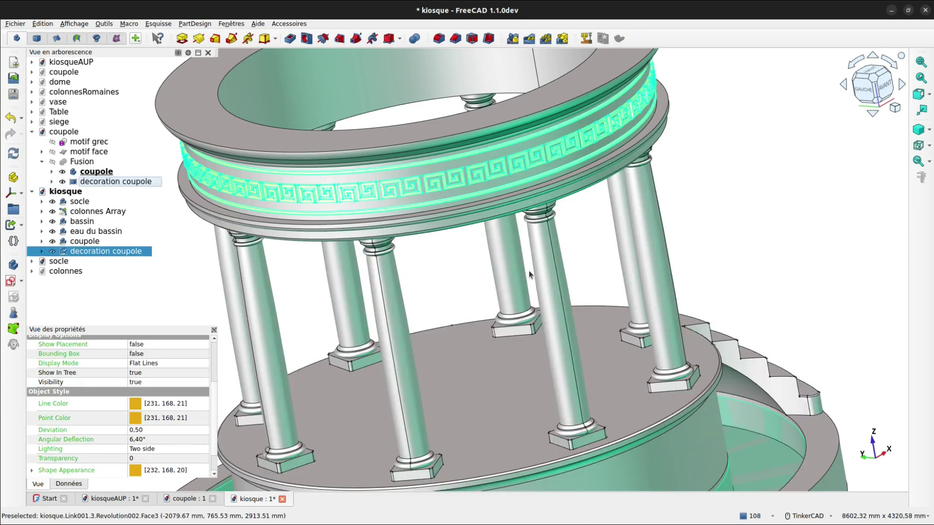
click(585, 253)
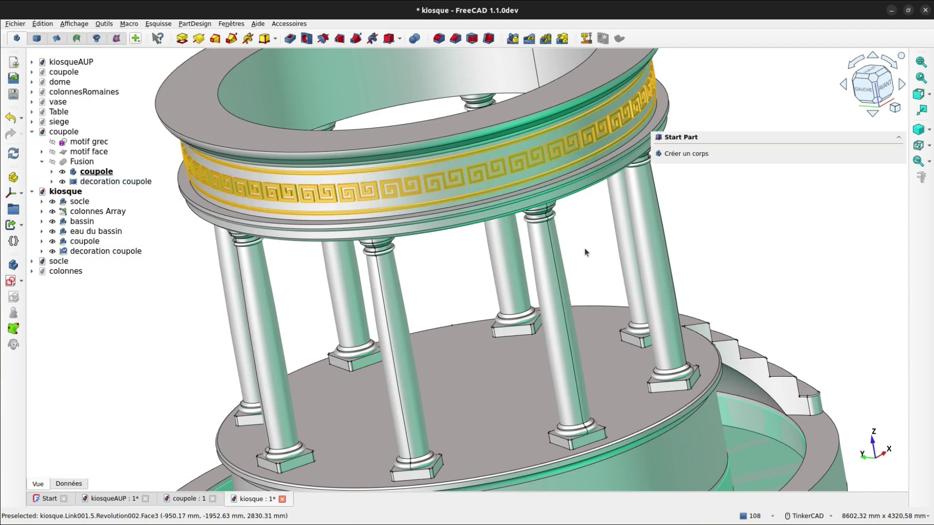
scroll(589, 253, down, 4)
right_drag(477, 271, 374, 259)
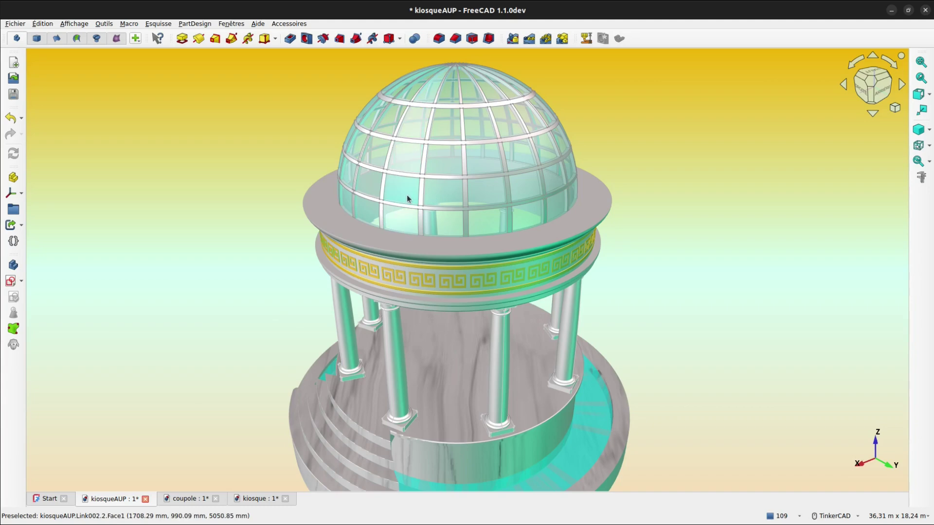
click(408, 157)
click(262, 177)
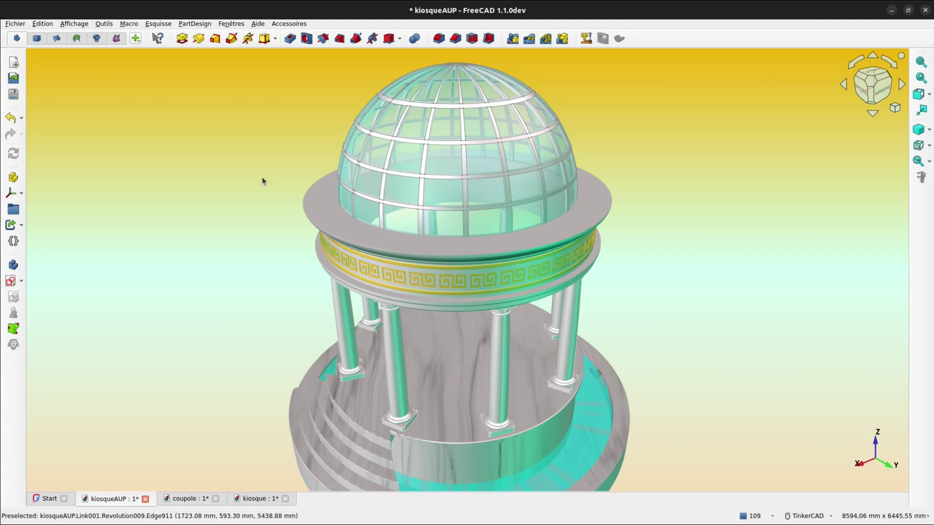